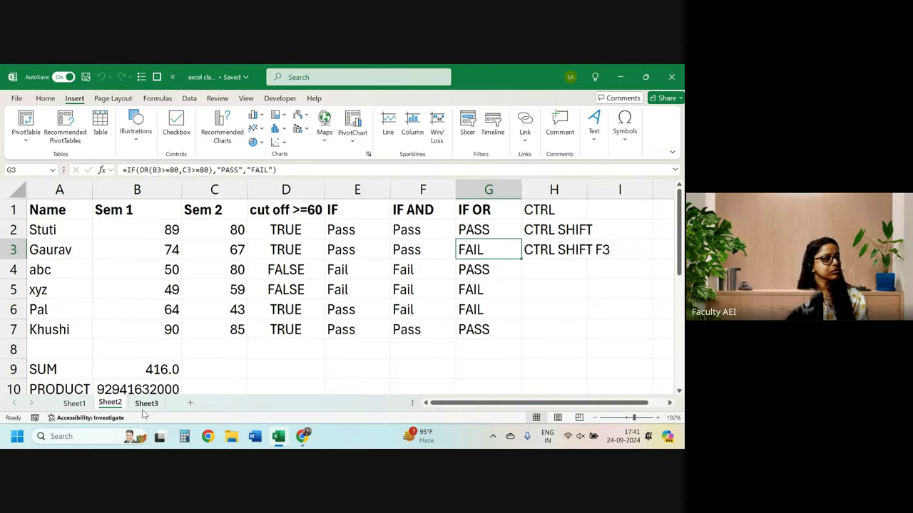
# Copy the Name and Sem 1 columns, A1:B7, from Sheet2
pyautogui.click(259, 348)
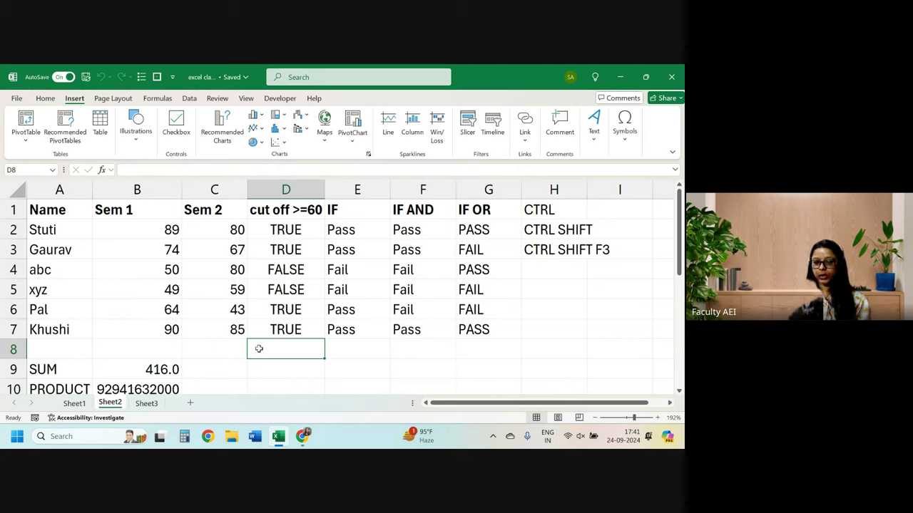
pyautogui.click(148, 403)
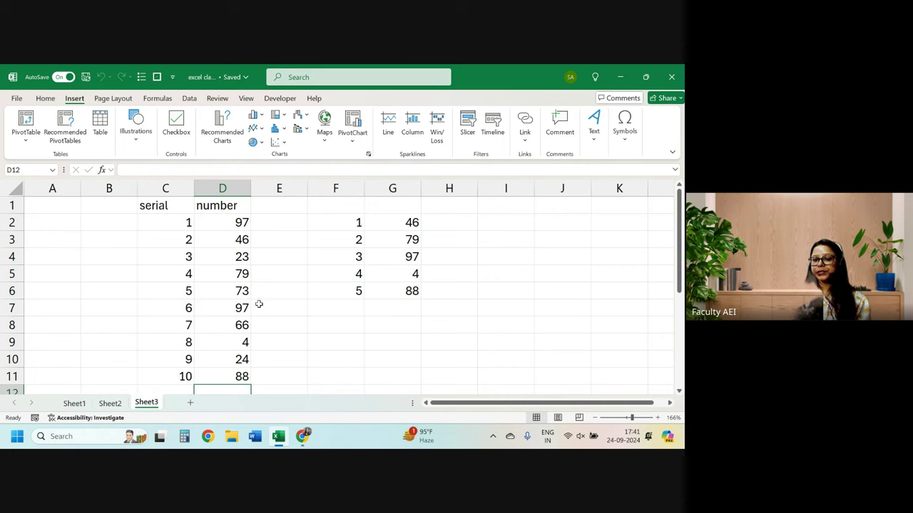
pyautogui.click(107, 404)
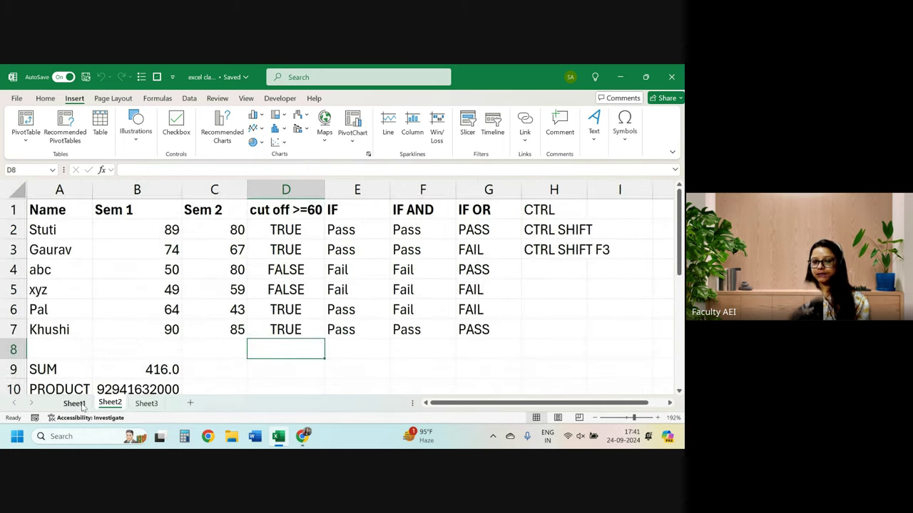
pyautogui.click(77, 404)
pyautogui.click(110, 404)
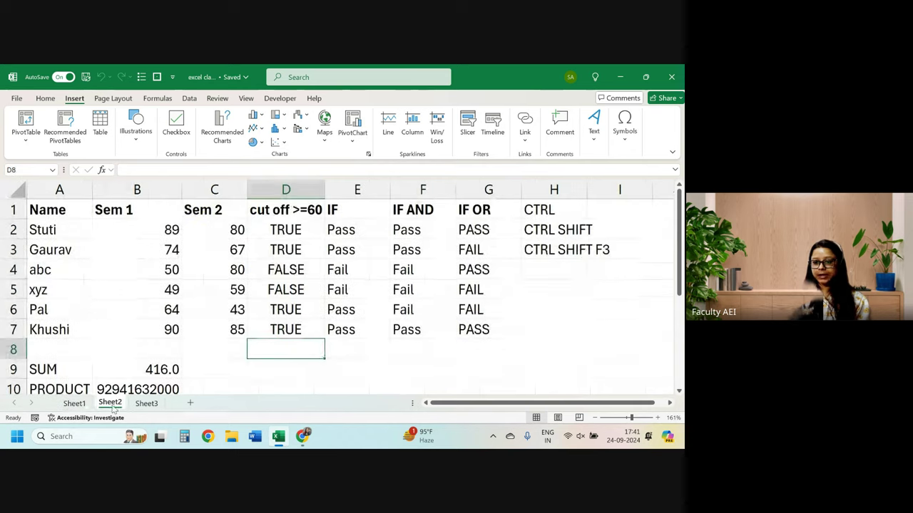
pyautogui.scroll(-1, 282, 228)
pyautogui.scroll(1, 283, 227)
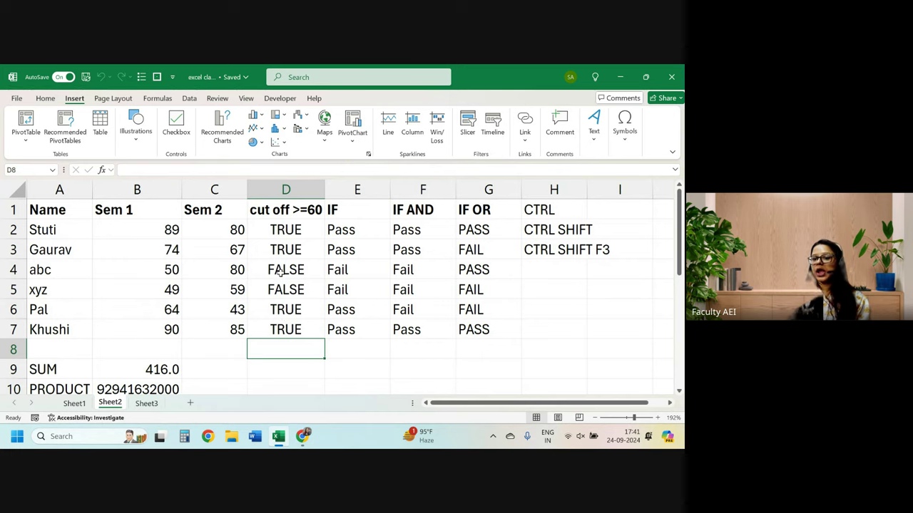
pyautogui.moveTo(67, 212); pyautogui.dragTo(160, 327)
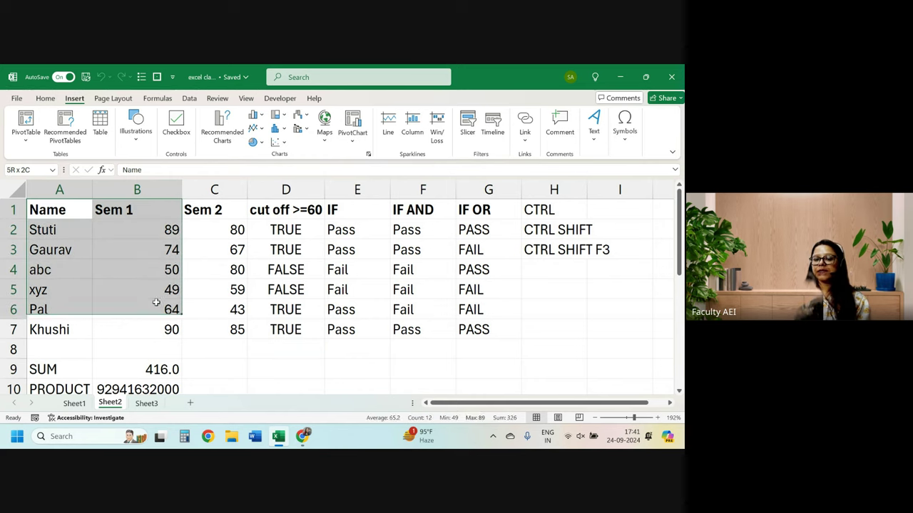
pyautogui.hotkey('ctrl', 'c')
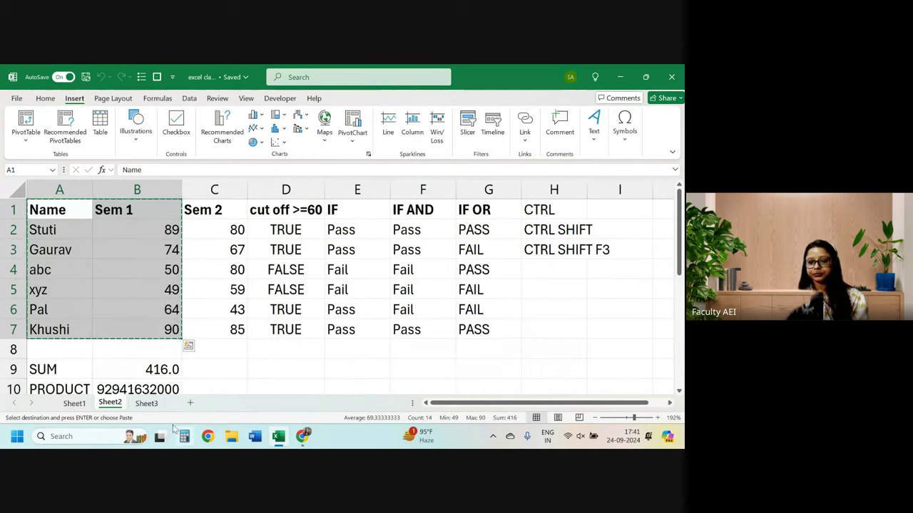
# Add new sheets and paste the copied Name and Sem 1 table into A1 of Sheet5
pyautogui.click(190, 403)
pyautogui.click(110, 403)
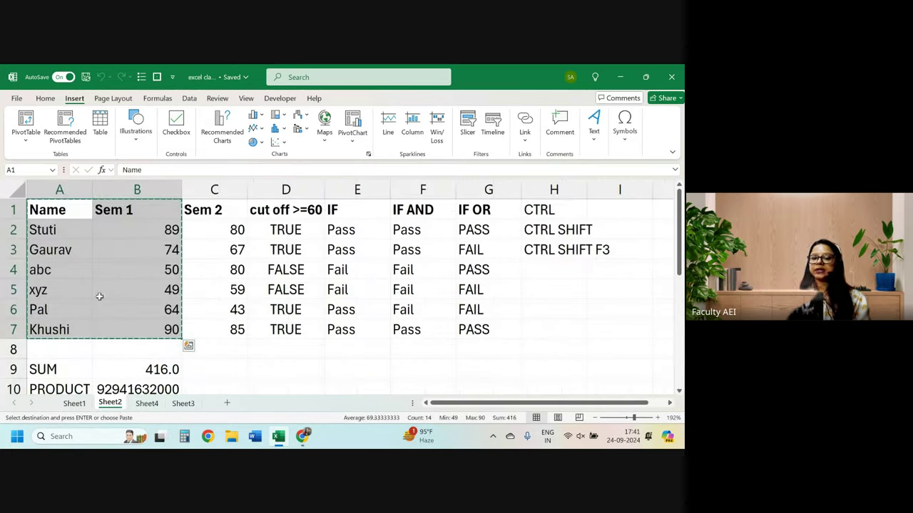
pyautogui.moveTo(68, 208)
pyautogui.mouseDown()
pyautogui.moveTo(147, 274)
pyautogui.moveTo(152, 327)
pyautogui.mouseUp()
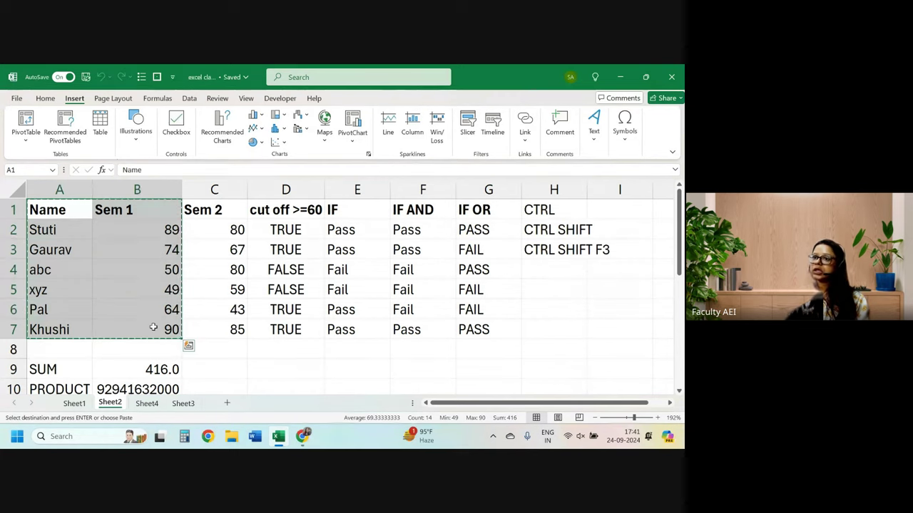
pyautogui.click(227, 403)
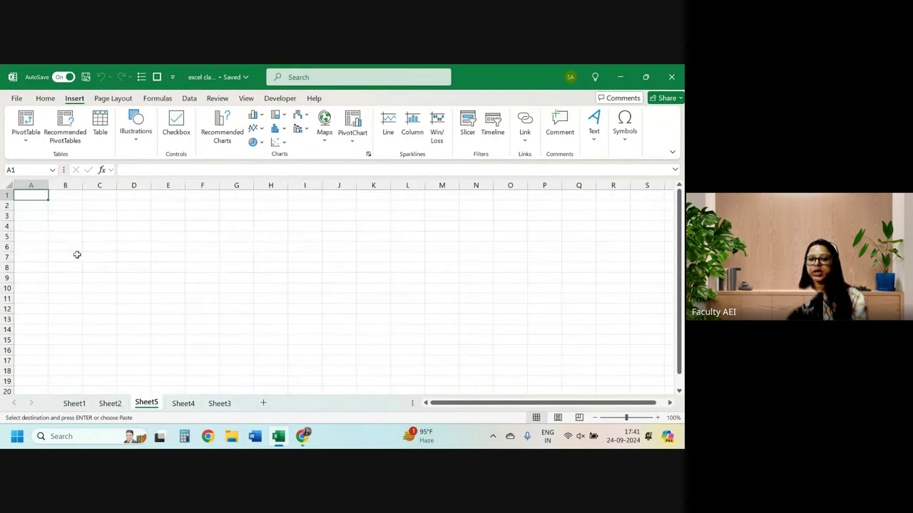
pyautogui.hotkey('ctrl', 'v')
pyautogui.keyDown('ctrl'); pyautogui.scroll(6, 67, 237); pyautogui.keyUp('ctrl')
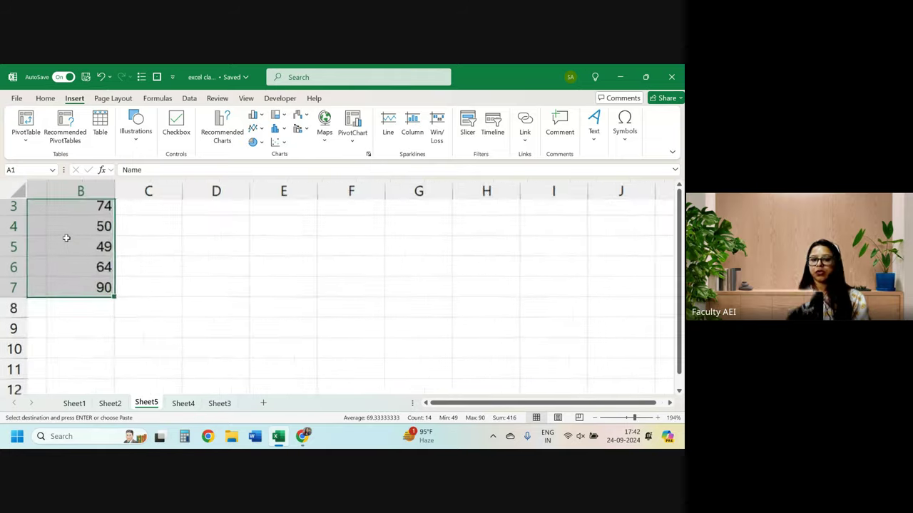
pyautogui.keyDown('ctrl'); pyautogui.scroll(-1, 66, 237); pyautogui.keyUp('ctrl')
pyautogui.scroll(1, 66, 237)
pyautogui.keyDown('ctrl'); pyautogui.scroll(3, 67, 238); pyautogui.keyUp('ctrl')
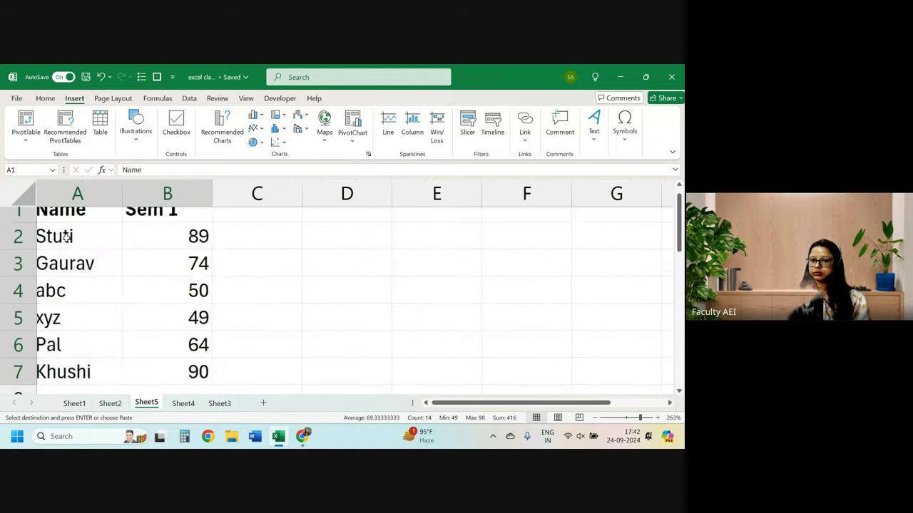
pyautogui.keyDown('ctrl'); pyautogui.scroll(-1, 67, 237); pyautogui.keyUp('ctrl')
pyautogui.keyDown('ctrl'); pyautogui.scroll(-2, 68, 238); pyautogui.keyUp('ctrl')
pyautogui.click(200, 242)
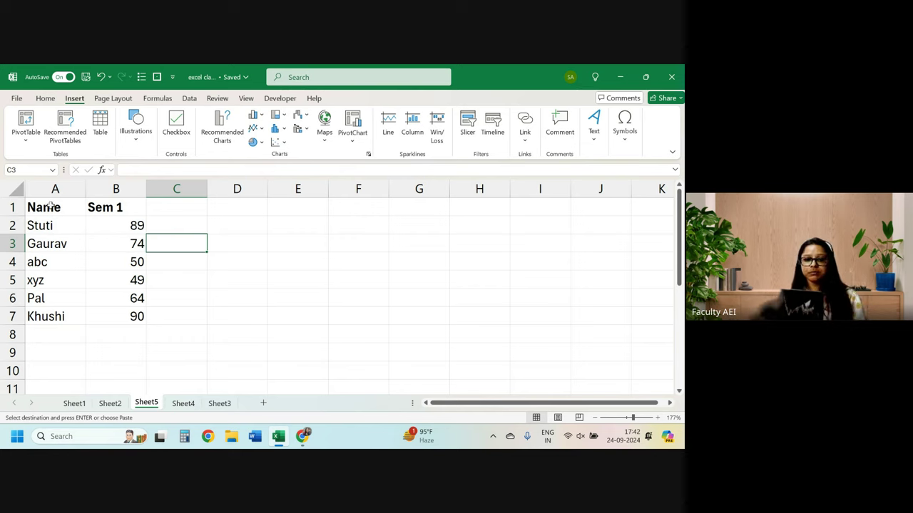
# Move the Name and Sem 1 table from A1:B7 to D1:E7
pyautogui.moveTo(52, 207)
pyautogui.mouseDown()
pyautogui.moveTo(123, 262)
pyautogui.moveTo(129, 309)
pyautogui.mouseUp()
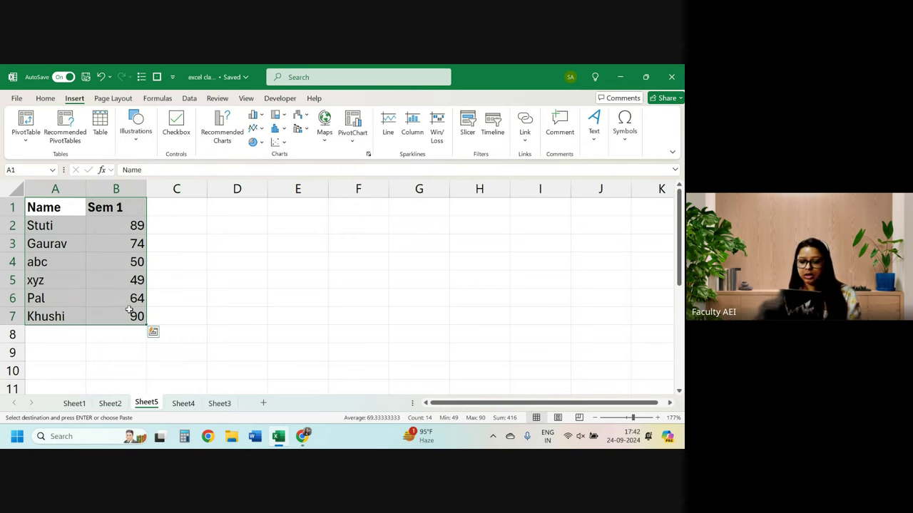
pyautogui.hotkey('ctrl', 'c')
pyautogui.press('Left')
pyautogui.hotkey('shift', 'Right')
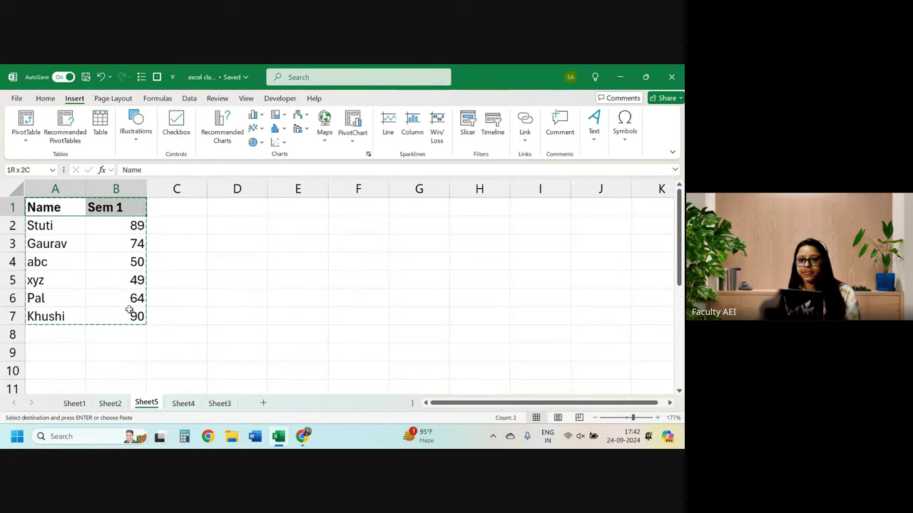
pyautogui.hotkey('shift', 'Down')
pyautogui.hotkey('shift', 'Down')
pyautogui.hotkey('shift', 'Down')
pyautogui.press('Right')
pyautogui.press('Right')
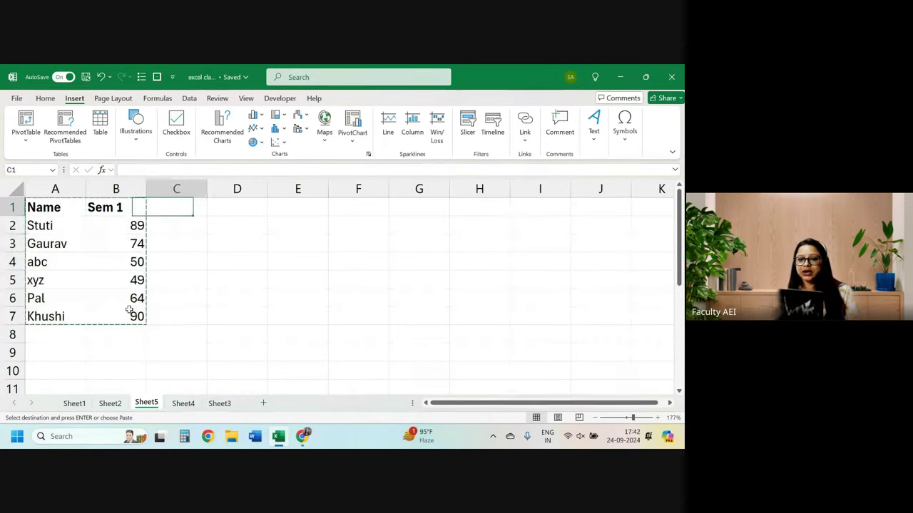
pyautogui.press('Right')
pyautogui.hotkey('ctrl', 'v')
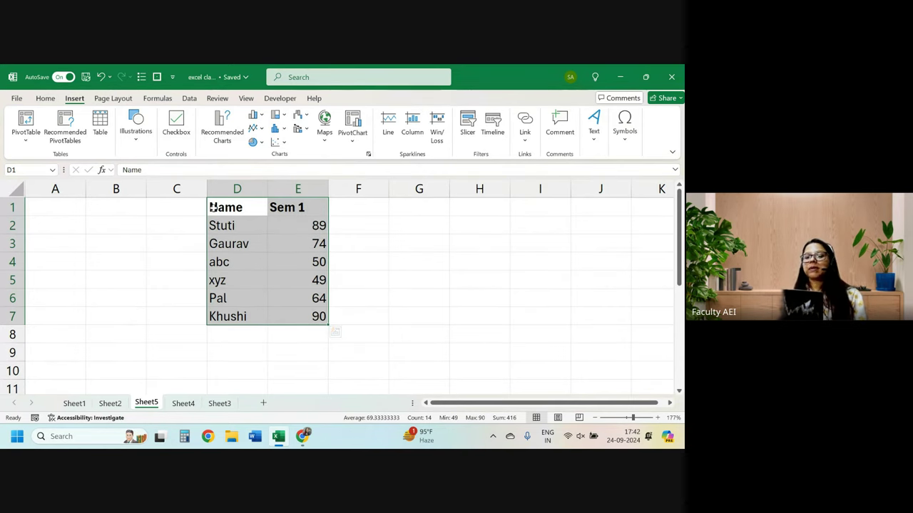
# Move the table from D1:E7 back to B1:C7
pyautogui.moveTo(211, 207); pyautogui.dragTo(298, 313)
pyautogui.hotkey('ctrl', 'c')
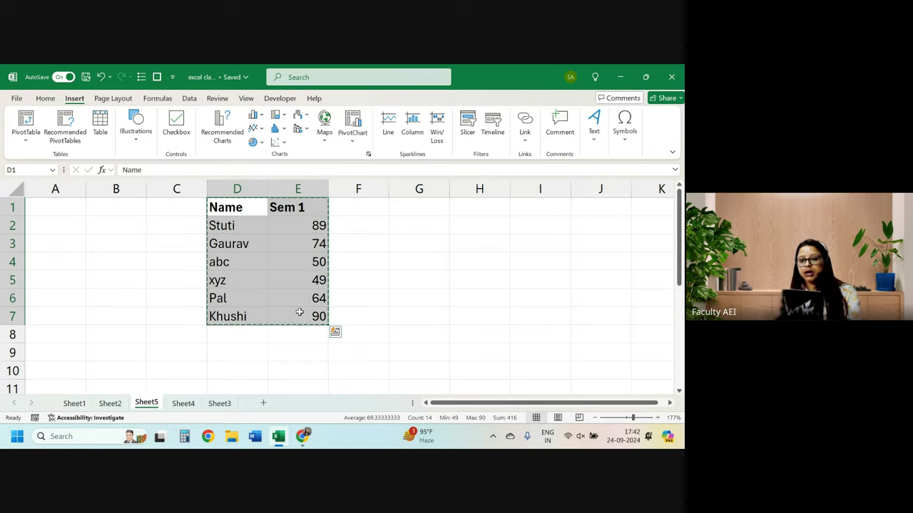
pyautogui.press('Left')
pyautogui.press('Left')
pyautogui.hotkey('ctrl', 'v')
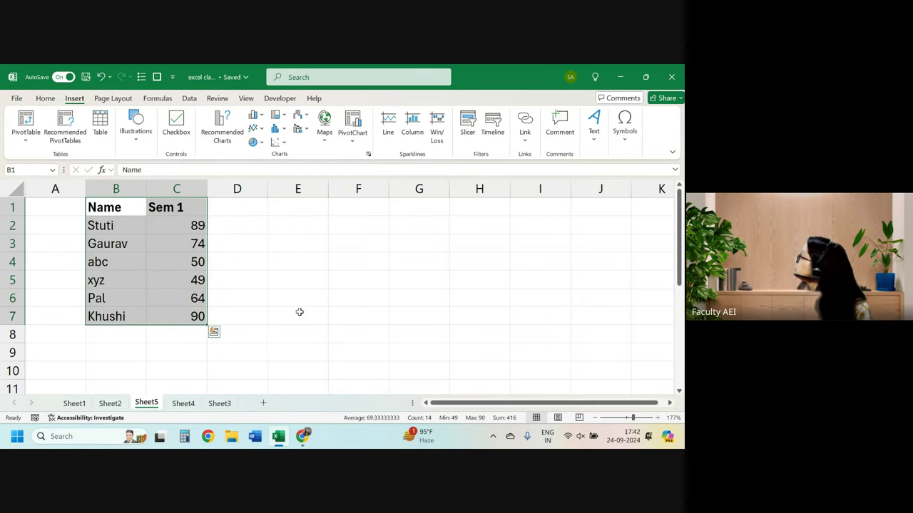
pyautogui.click(265, 238)
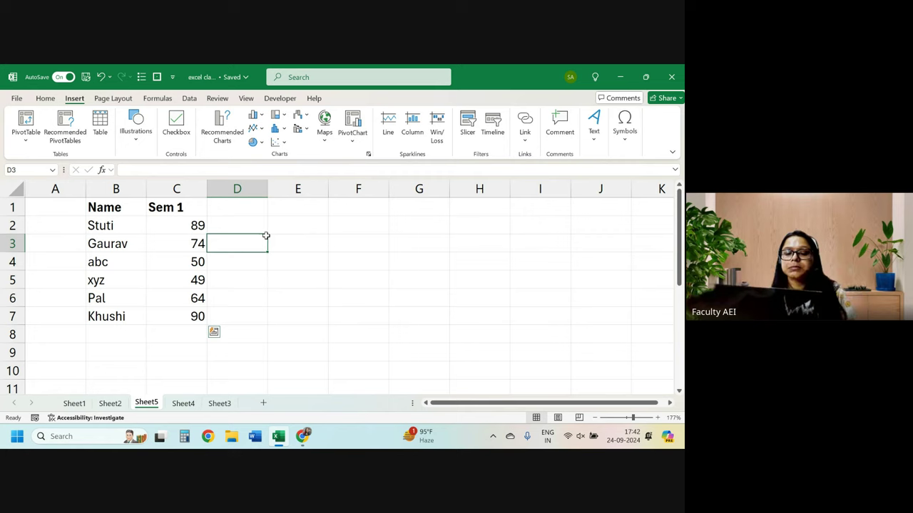
pyautogui.click(362, 222)
pyautogui.click(365, 242)
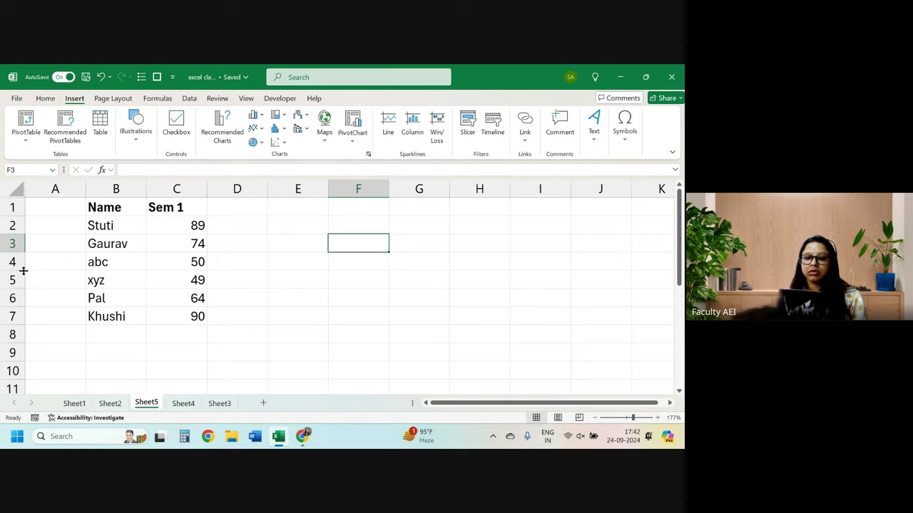
# Rename abc to Divya and xyz to Kajal in the Name column
pyautogui.click(98, 262)
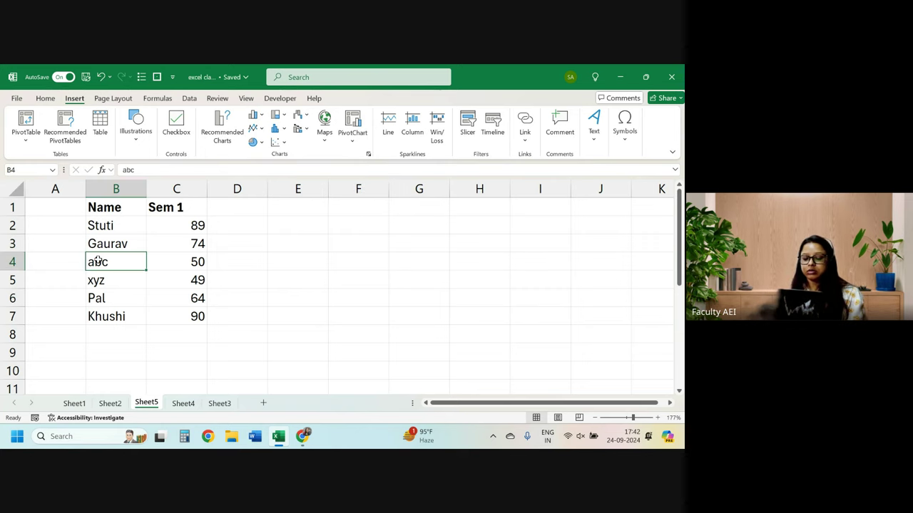
pyautogui.write('divya')
pyautogui.press('Return')
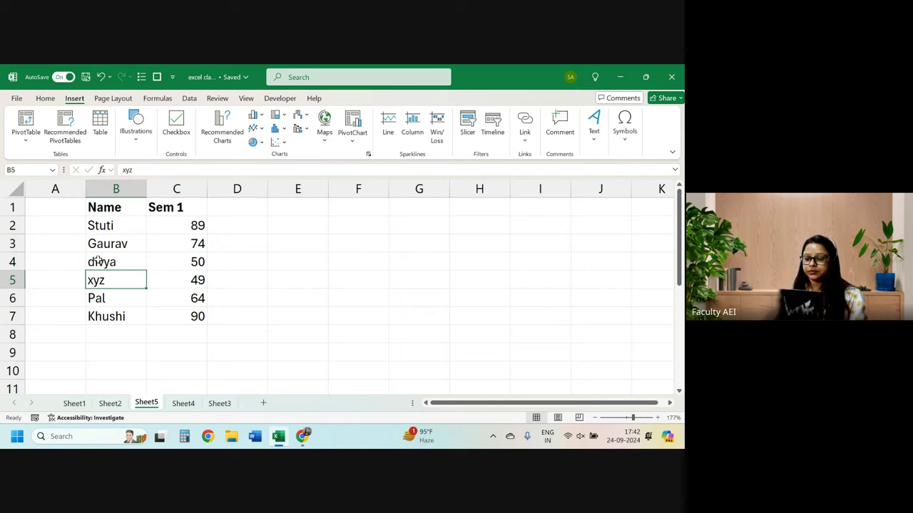
pyautogui.write('Kajal')
pyautogui.click(99, 261)
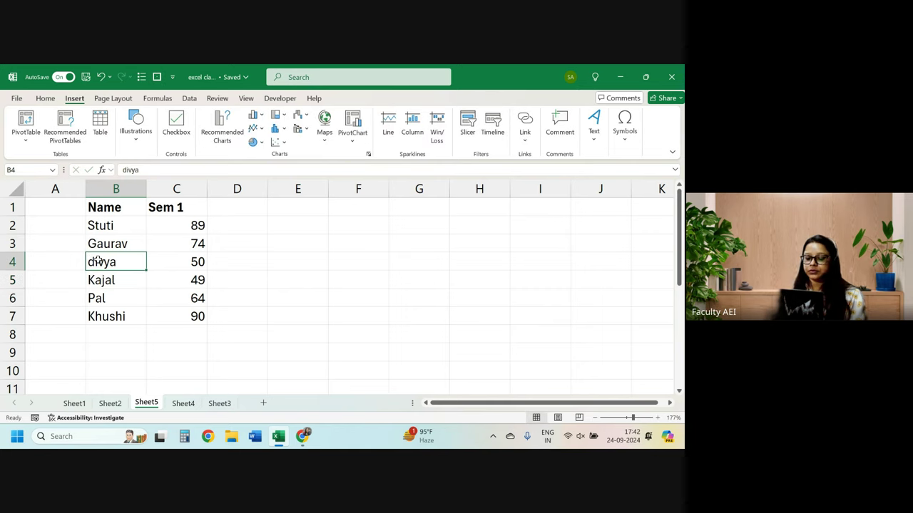
pyautogui.write('Di')
pyautogui.click(327, 261)
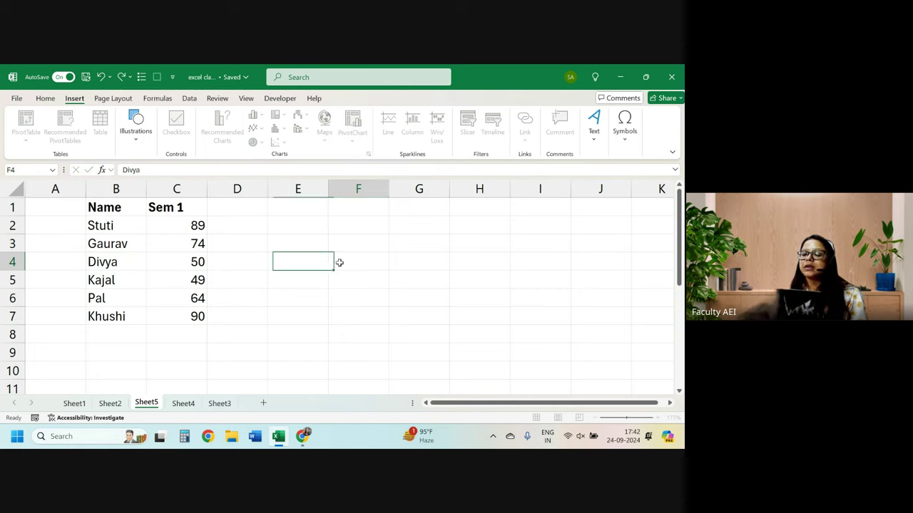
# Enter Divya in F3 as the name to look up
pyautogui.click(340, 263)
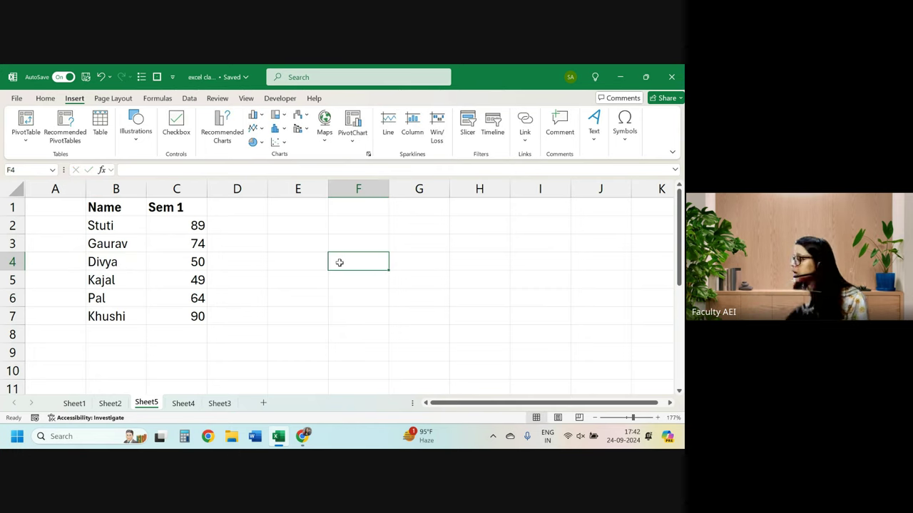
pyautogui.click(353, 243)
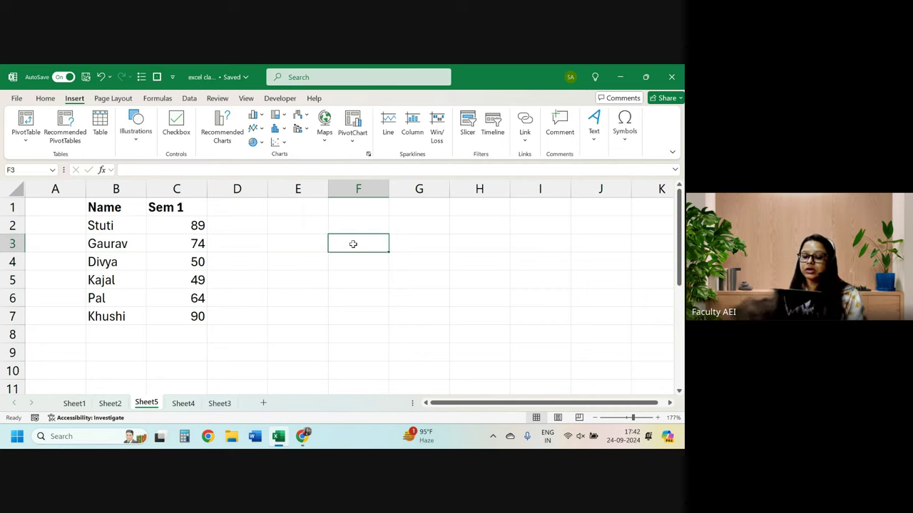
pyautogui.write('Divya')
pyautogui.press('Tab')
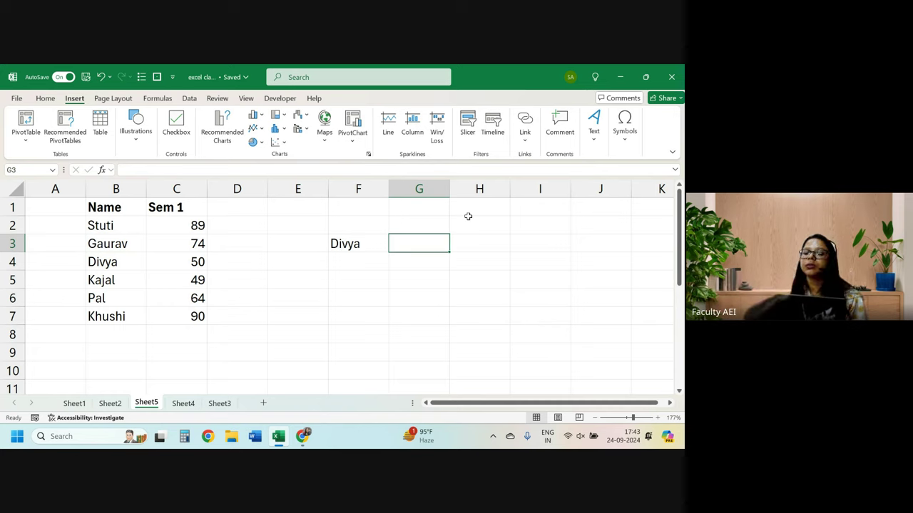
# Enter =VLOOKUP(F3,$B$1:$C$7,2,FALSE) in G3 to return Divya's Sem 1 mark, 50
pyautogui.write('=V')
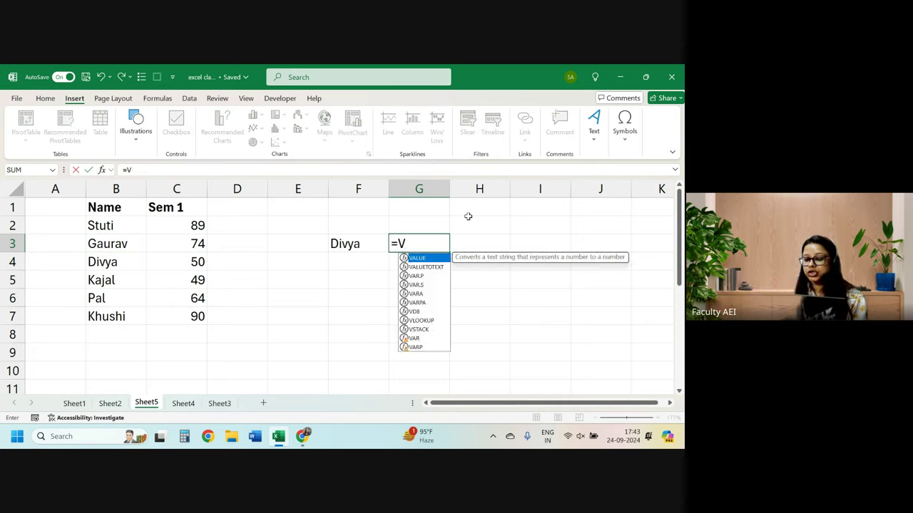
pyautogui.write('L')
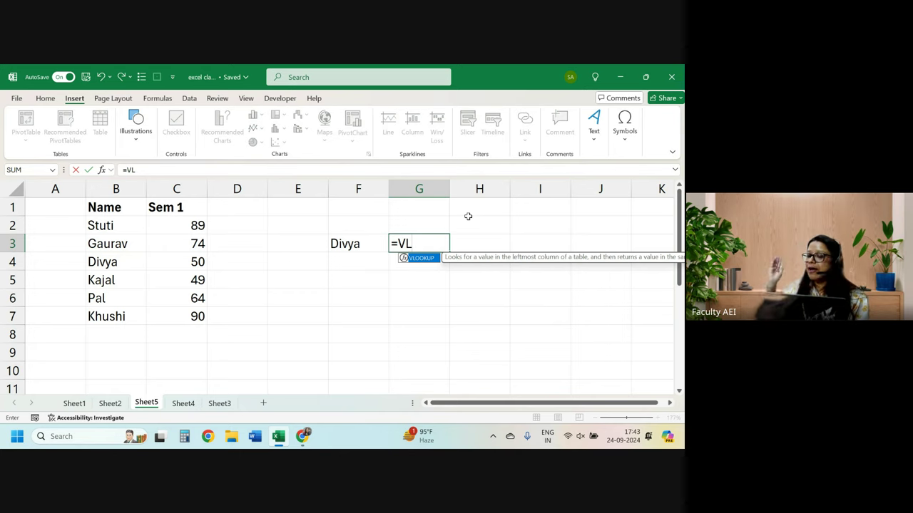
pyautogui.press('Tab')
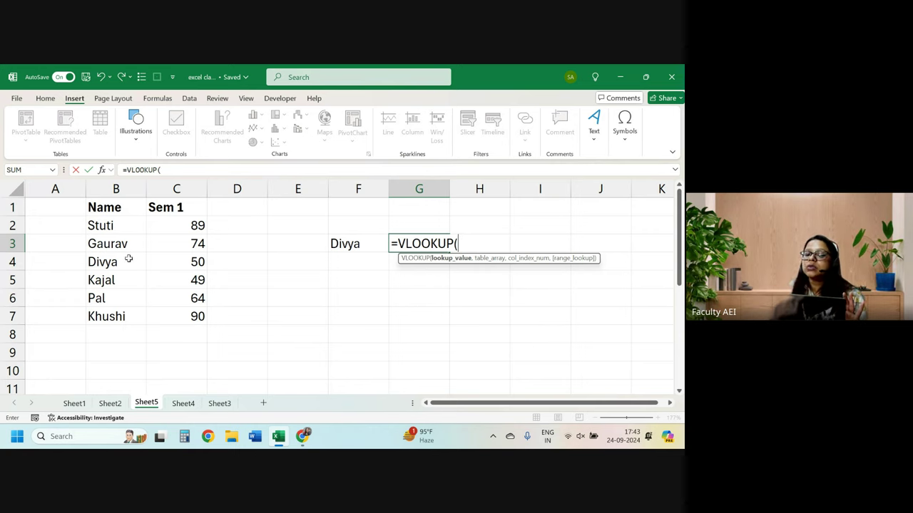
pyautogui.click(347, 244)
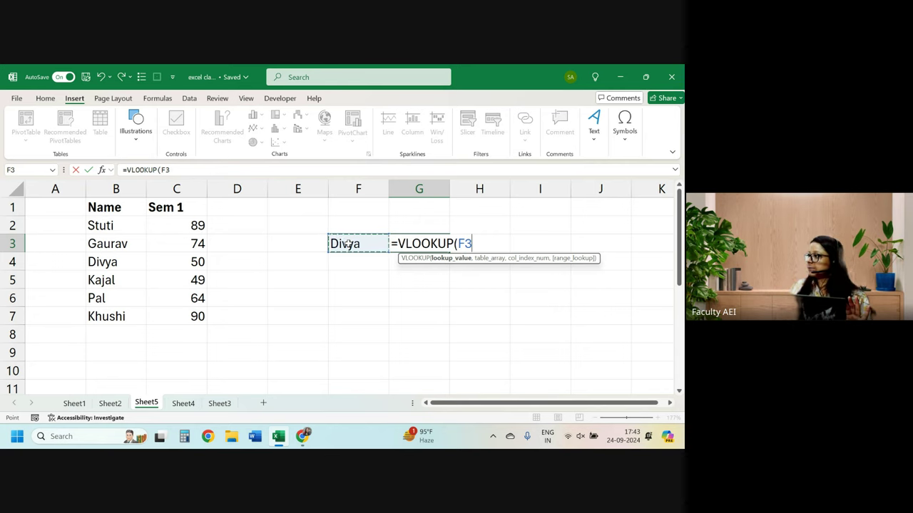
pyautogui.write(',')
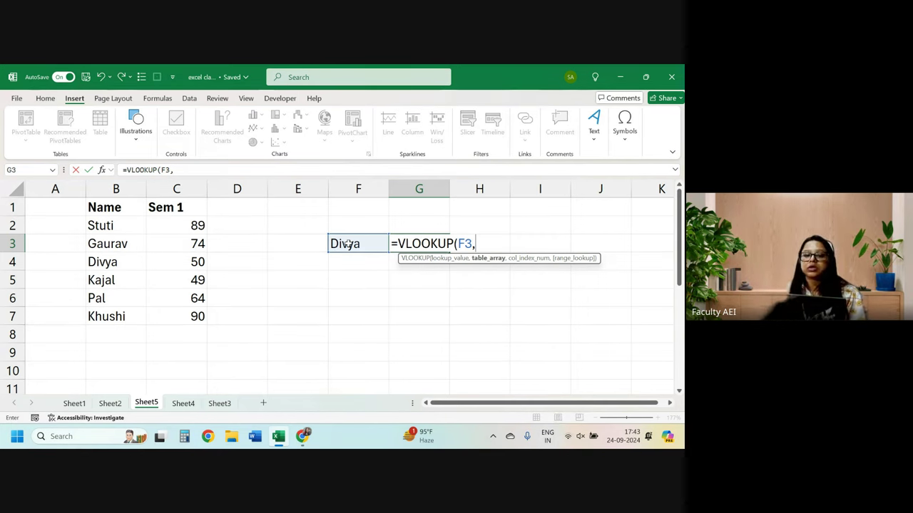
pyautogui.moveTo(134, 209); pyautogui.dragTo(184, 320)
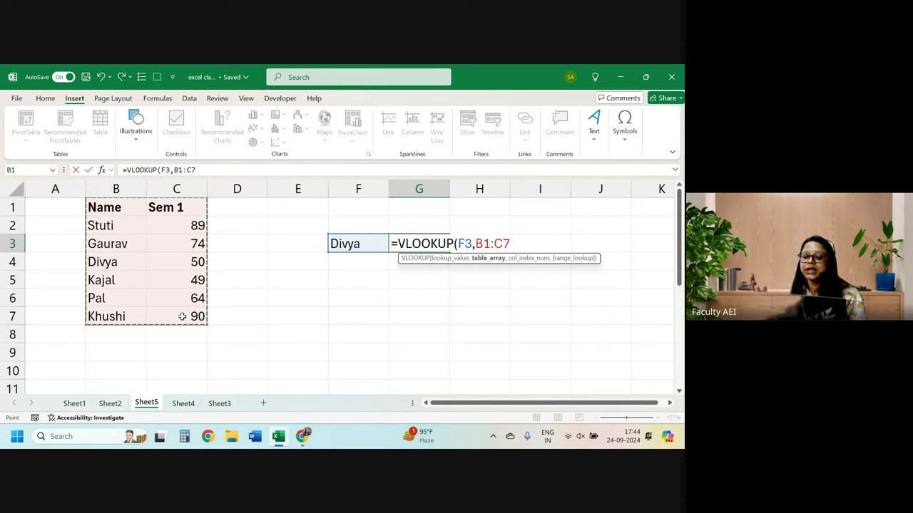
pyautogui.press('F4')
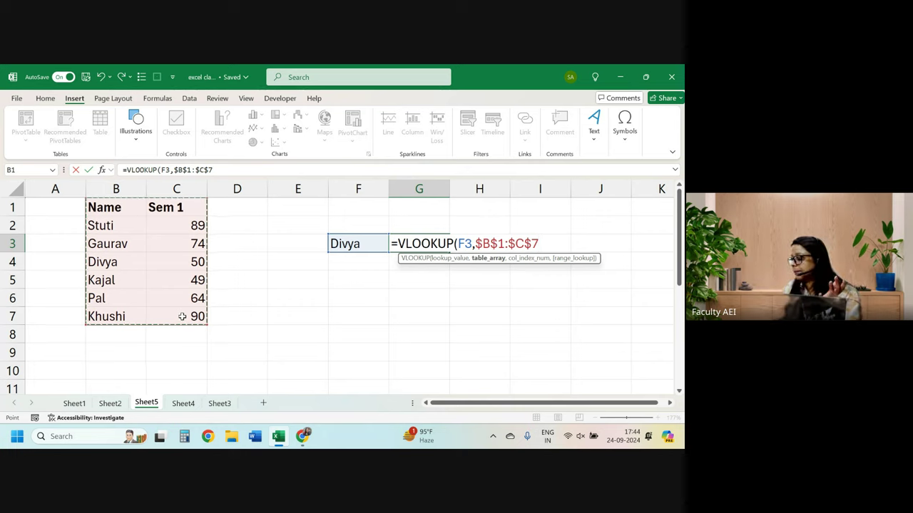
pyautogui.write(',')
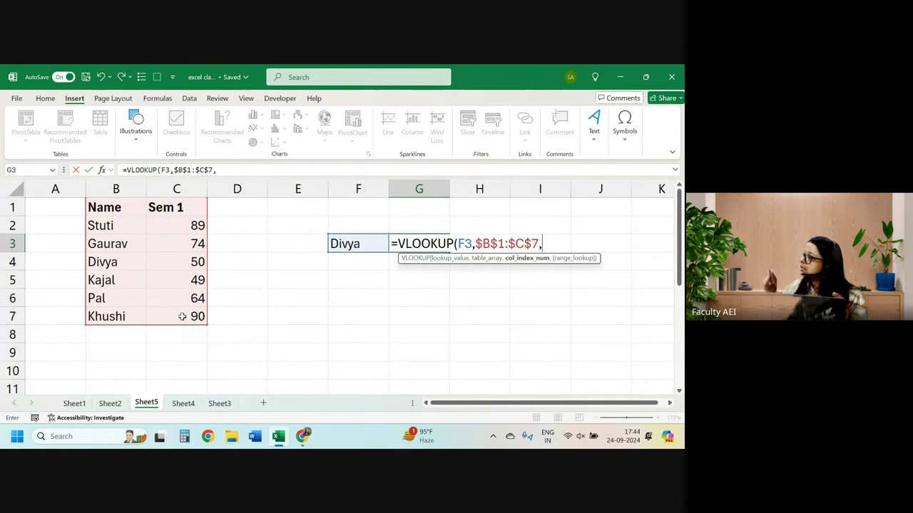
pyautogui.write('2')
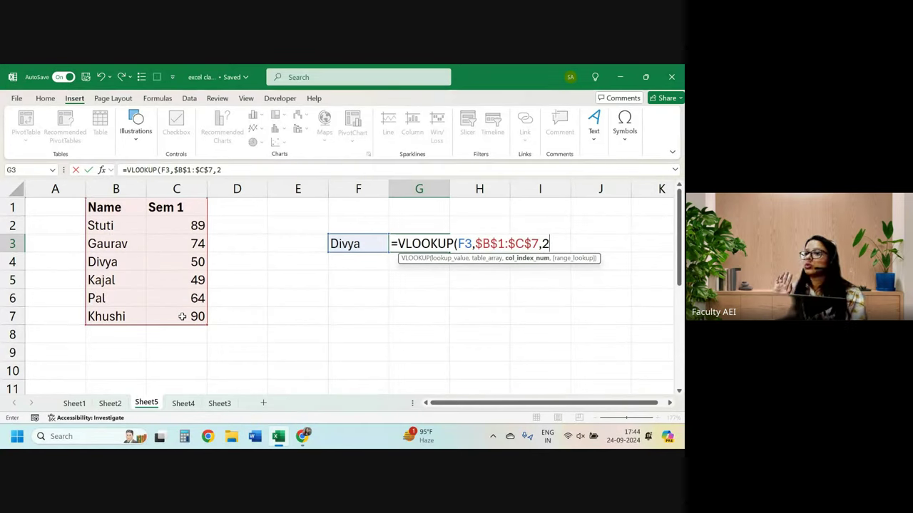
pyautogui.write(',')
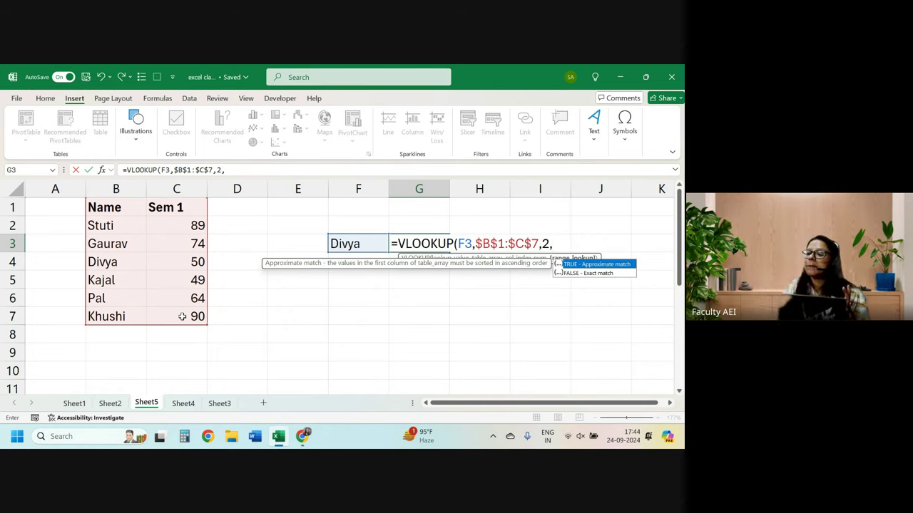
pyautogui.press('Down')
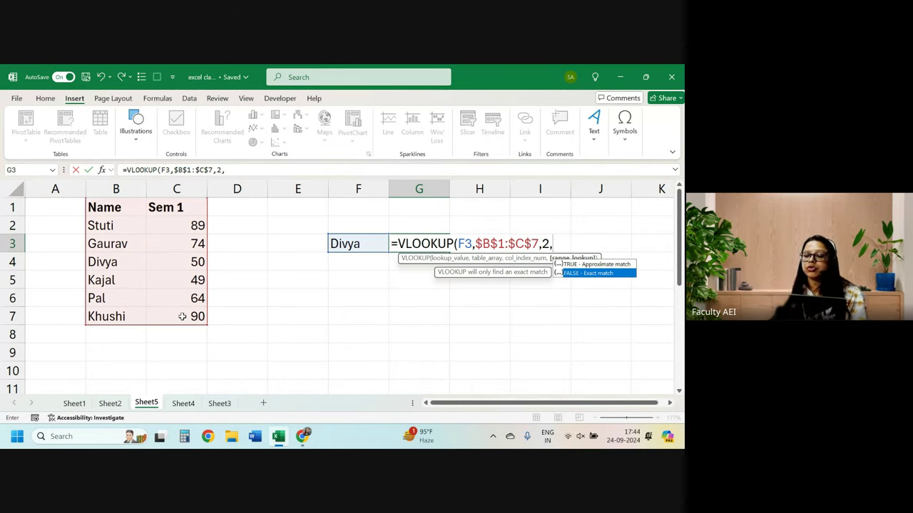
pyautogui.press('Tab')
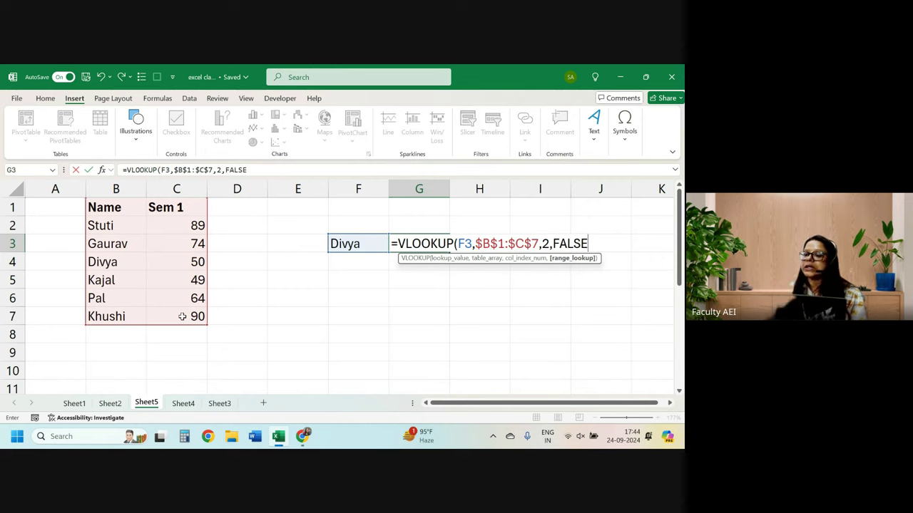
pyautogui.write(')')
pyautogui.press('Return')
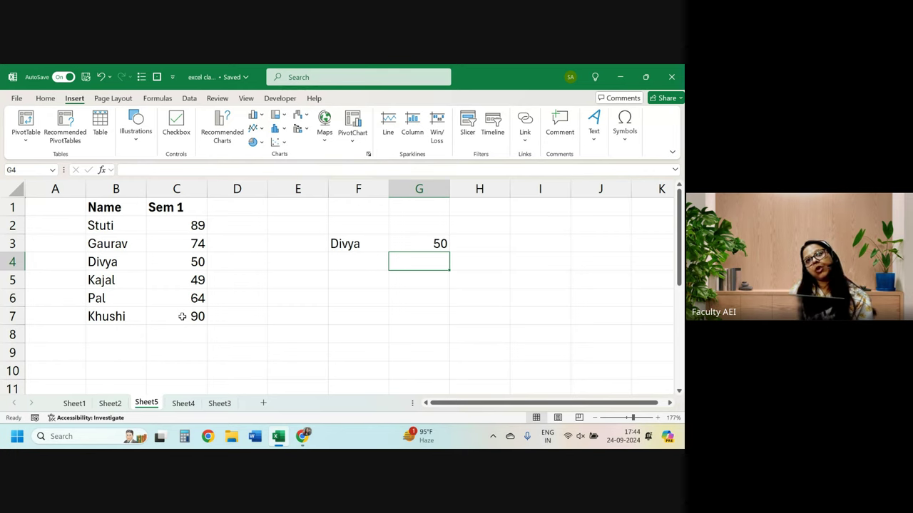
pyautogui.doubleClick(438, 243)
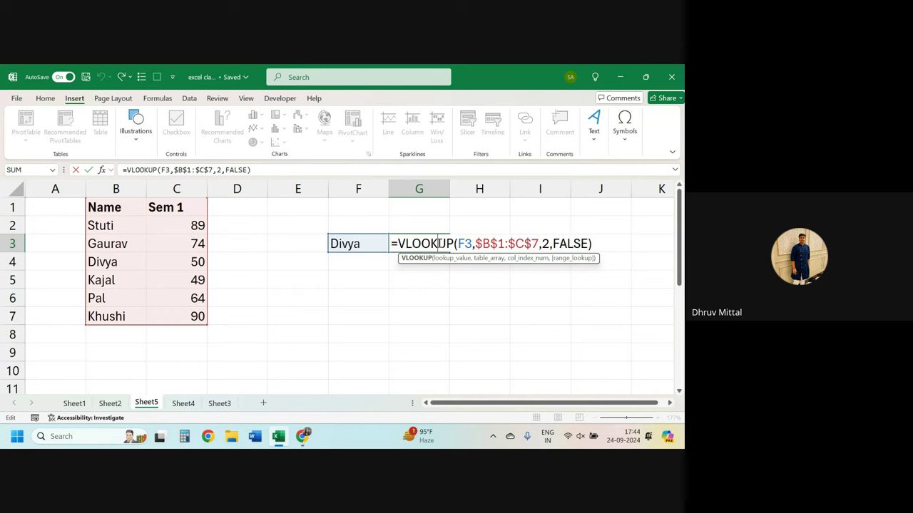
pyautogui.click(536, 244)
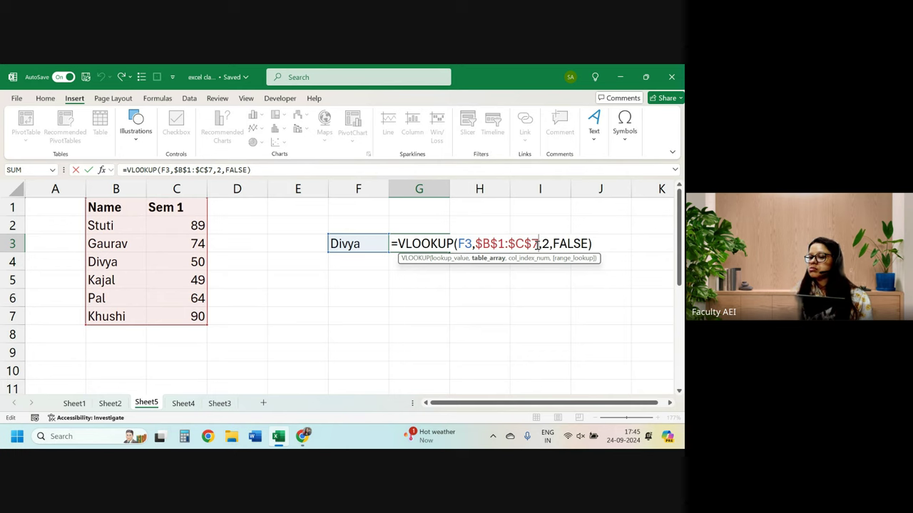
pyautogui.press('Return')
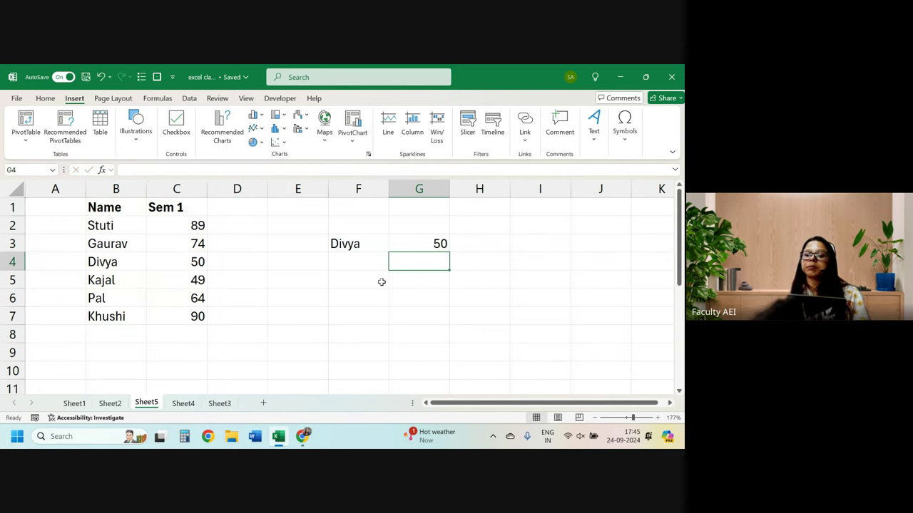
# Enter Kajal in F4 and fill G3's lookup down to G4, returning 49
pyautogui.click(352, 265)
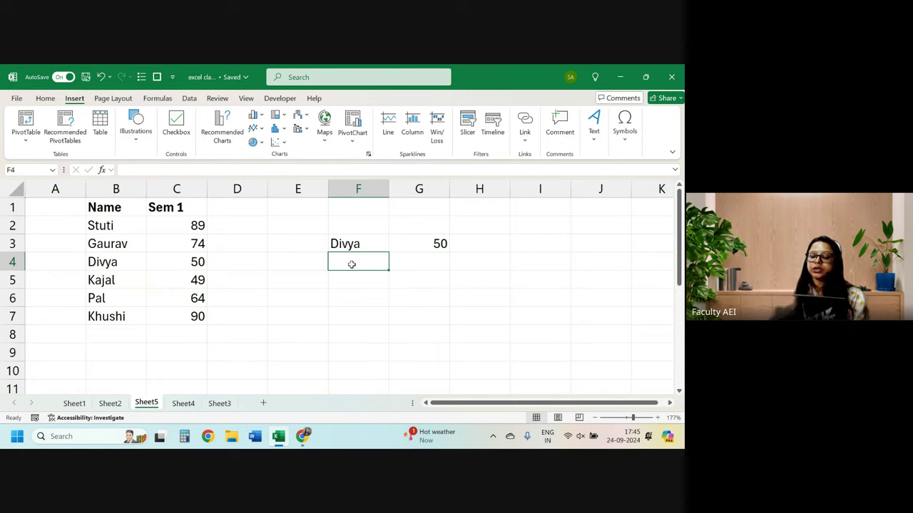
pyautogui.write('kAJAL')
pyautogui.press('Return')
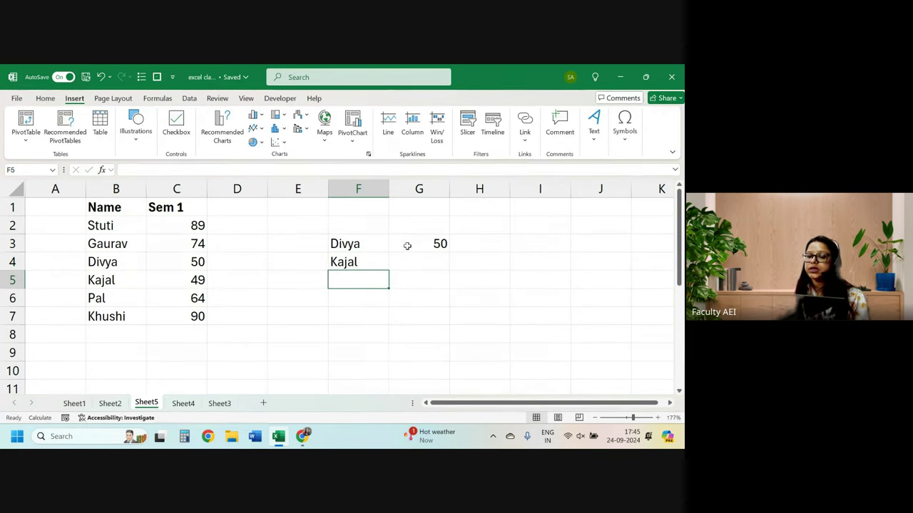
pyautogui.click(412, 242)
pyautogui.moveTo(452, 251); pyautogui.dragTo(452, 271)
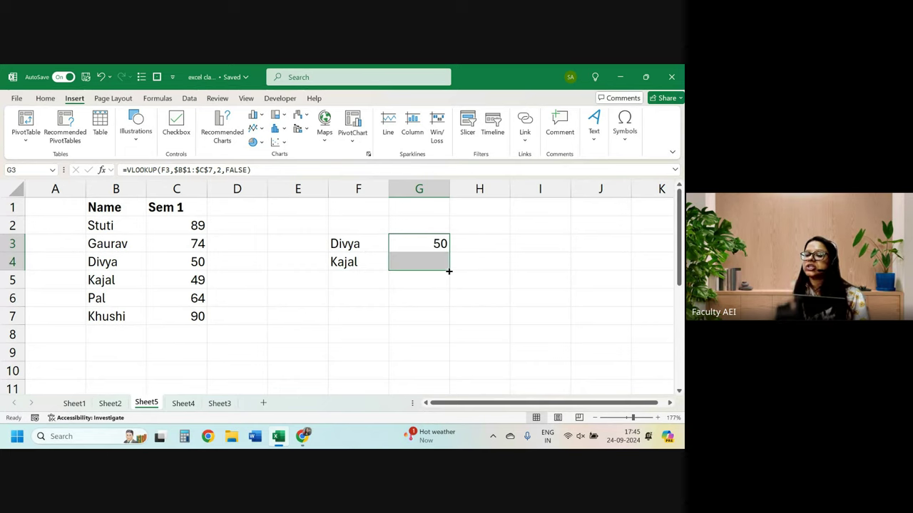
# Inspect G4's copied formula, checking its F4 and $B$1:$C$7 references without changes
pyautogui.doubleClick(433, 263)
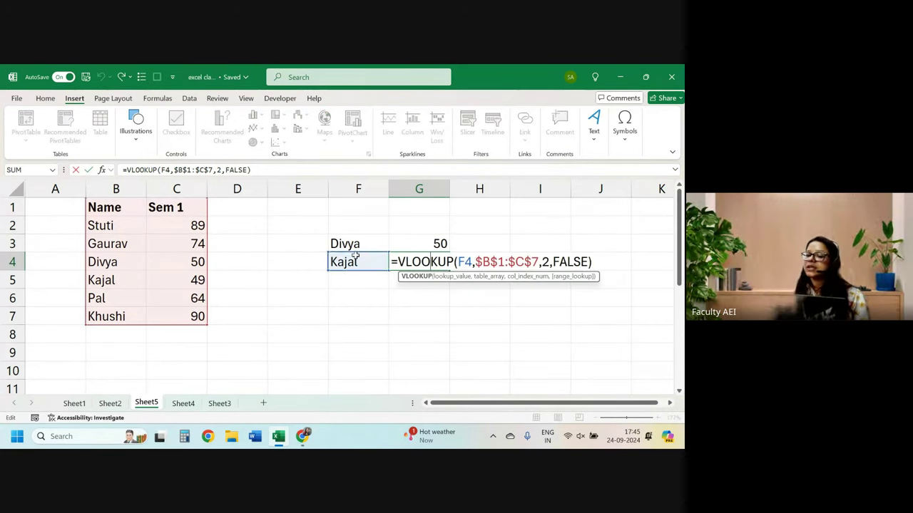
pyautogui.click(473, 262)
pyautogui.moveTo(473, 262); pyautogui.dragTo(589, 263)
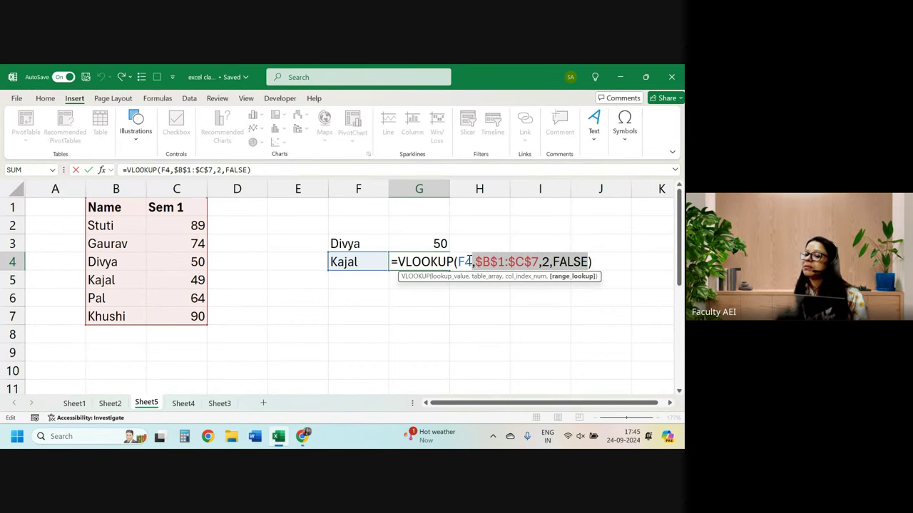
pyautogui.moveTo(470, 261); pyautogui.dragTo(448, 261)
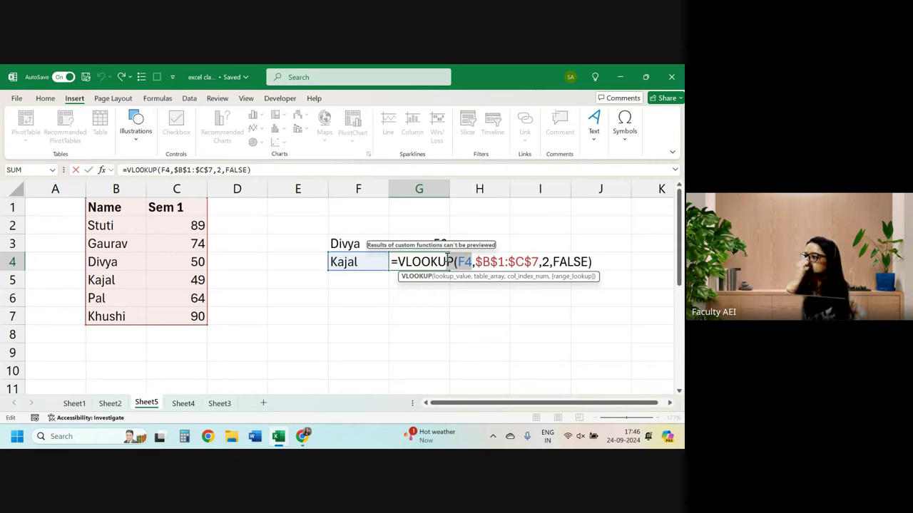
pyautogui.press('Return')
pyautogui.click(447, 260)
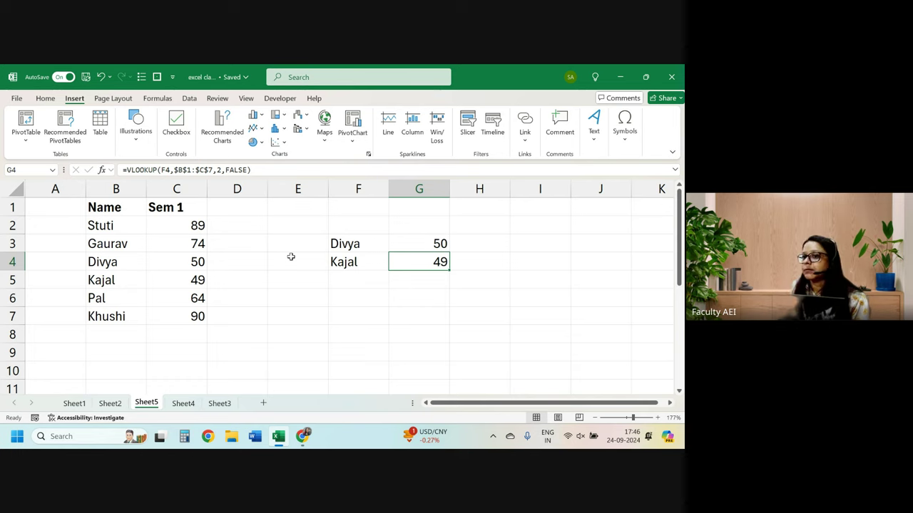
pyautogui.doubleClick(399, 263)
pyautogui.doubleClick(462, 262)
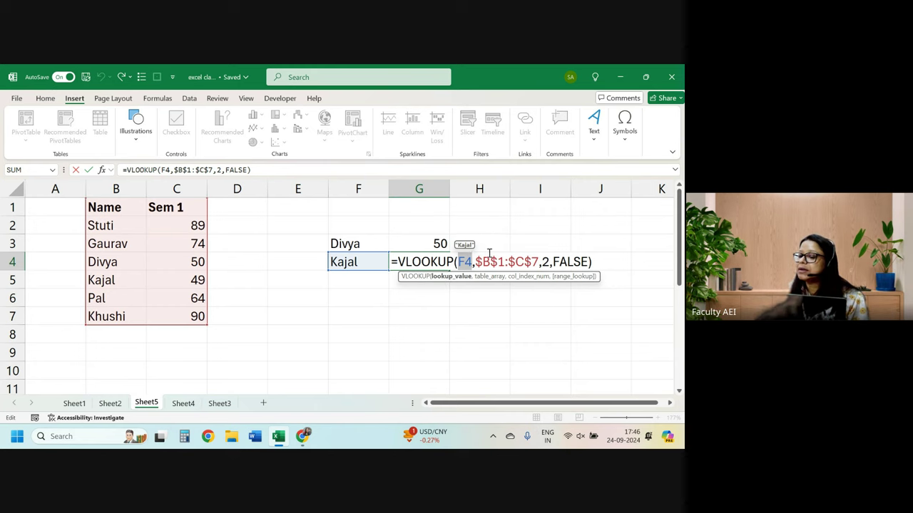
pyautogui.moveTo(475, 261); pyautogui.dragTo(539, 262)
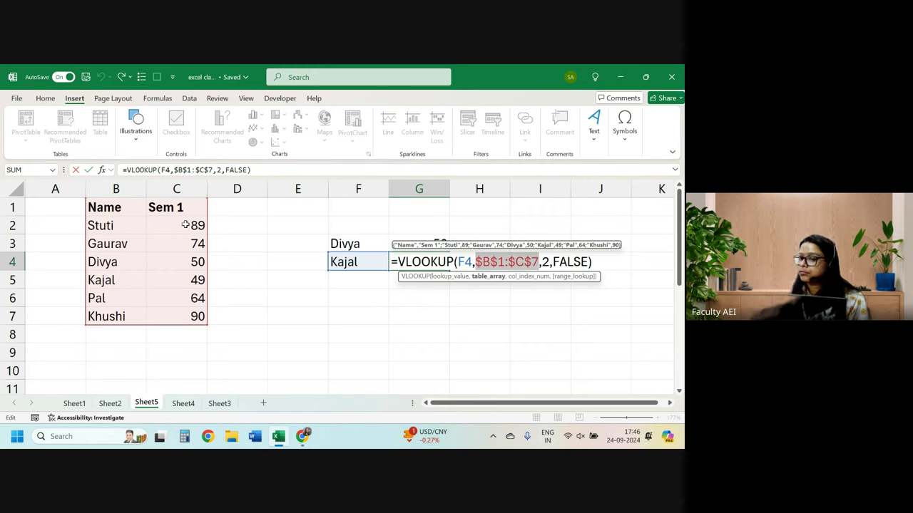
pyautogui.press('Return')
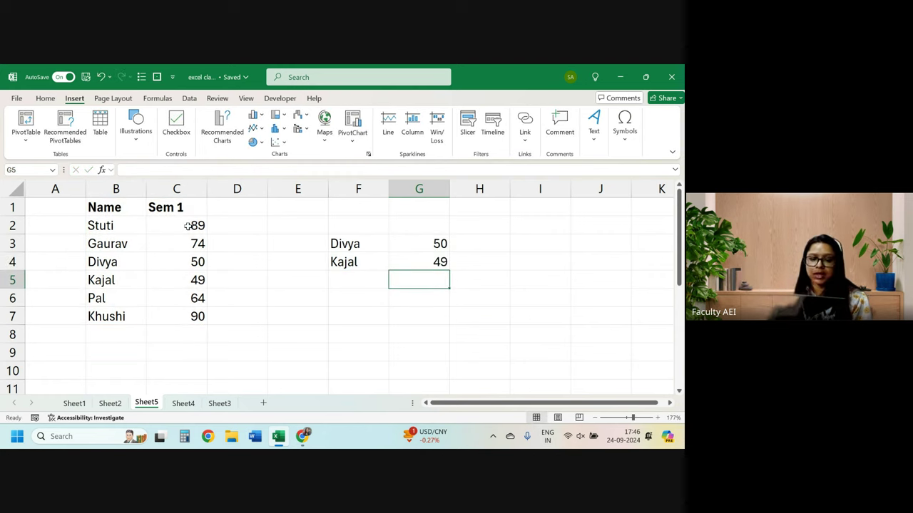
# Copy the Sem 2 column C1:C7 from Sheet2 into D1:D7 on Sheet5
pyautogui.click(74, 404)
pyautogui.click(110, 404)
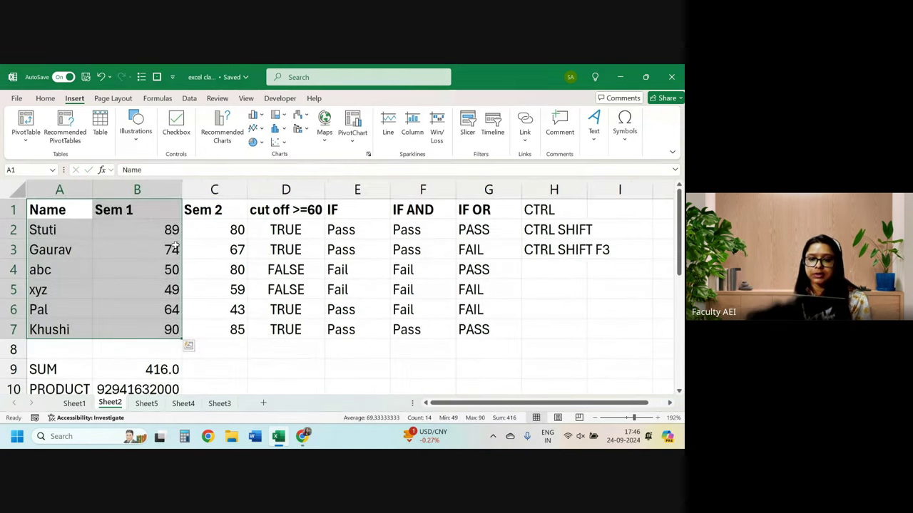
pyautogui.moveTo(222, 203); pyautogui.dragTo(217, 331)
pyautogui.hotkey('ctrl', 'c')
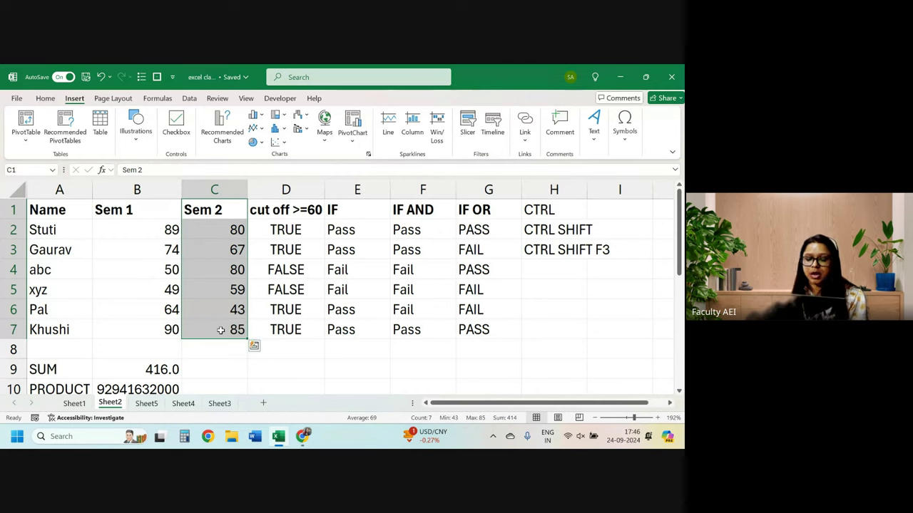
pyautogui.click(183, 404)
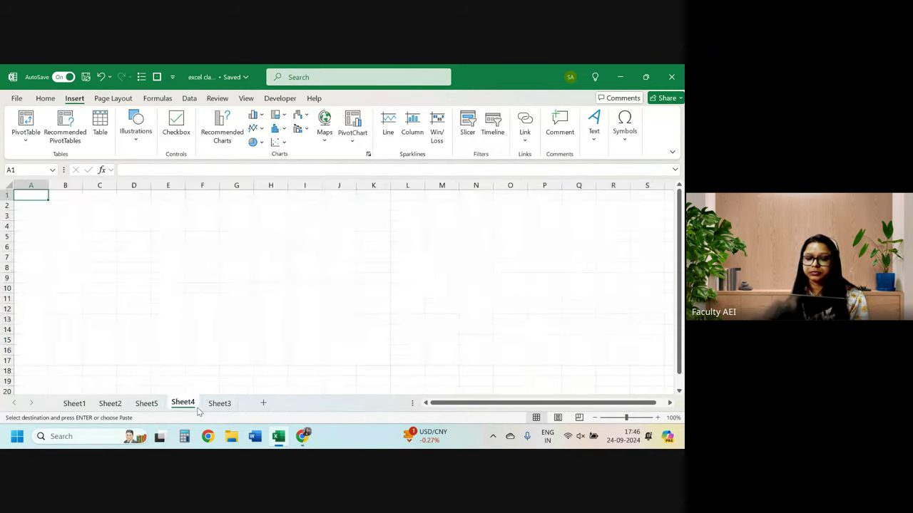
pyautogui.click(146, 403)
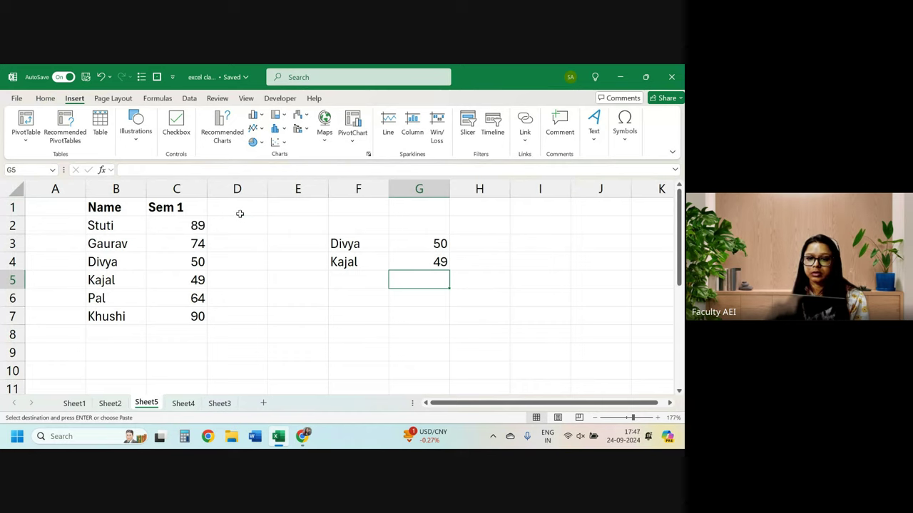
pyautogui.click(240, 214)
pyautogui.hotkey('ctrl', 'v')
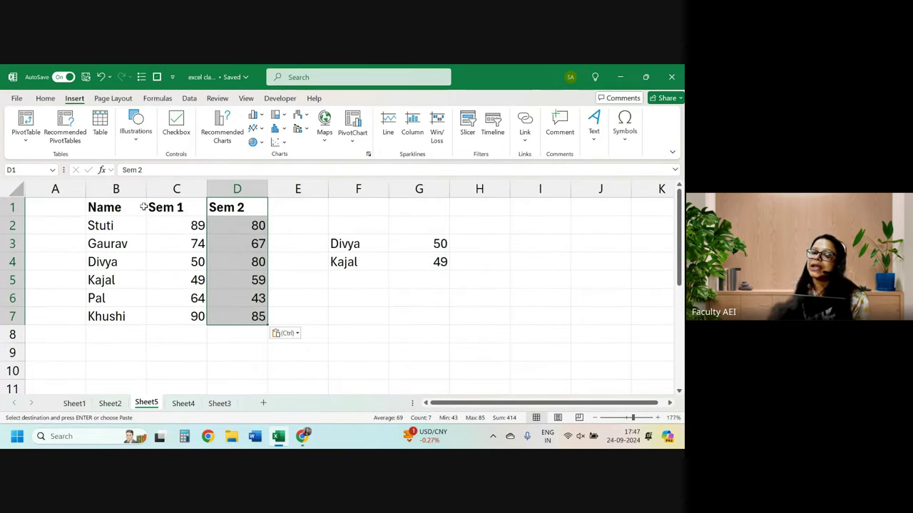
pyautogui.moveTo(142, 206)
pyautogui.mouseDown()
pyautogui.moveTo(269, 247)
pyautogui.moveTo(269, 318)
pyautogui.mouseUp()
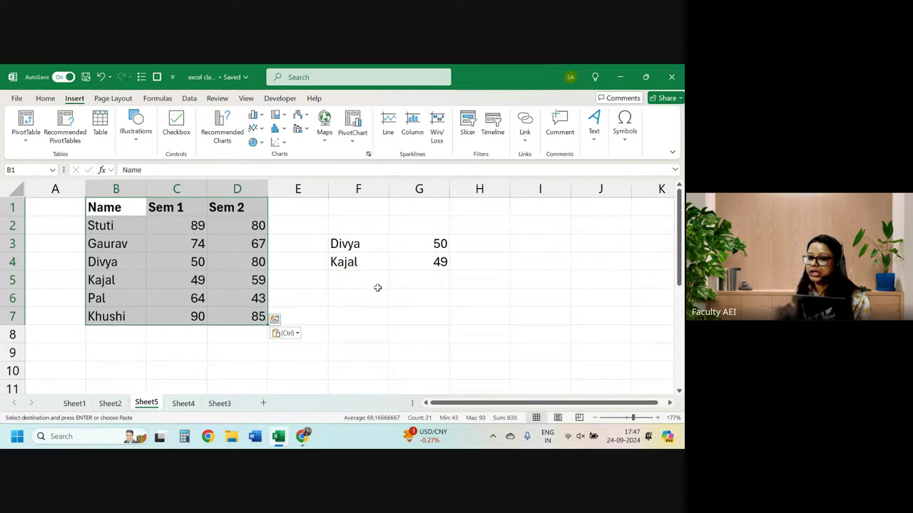
pyautogui.doubleClick(436, 243)
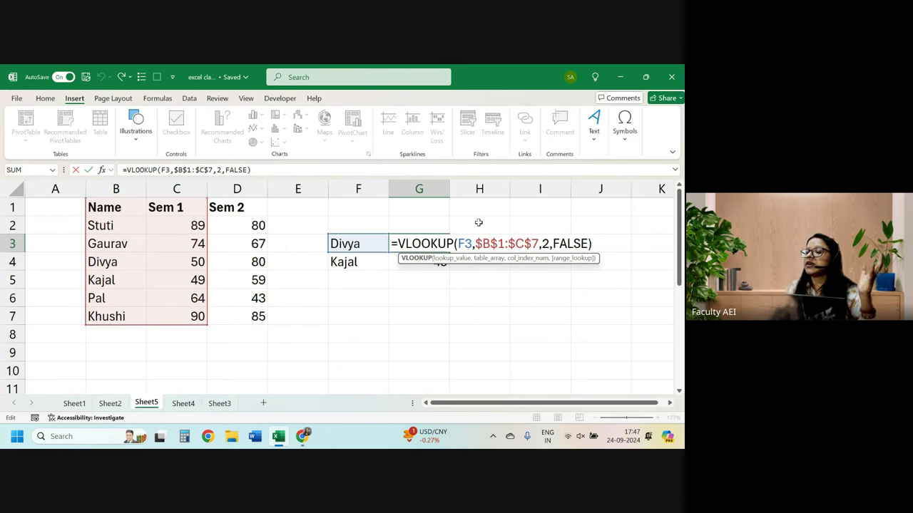
# Review G3's =VLOOKUP(F3,$B$1:$C$7,2,FALSE) arguments and confirm it, keeping Divya's 50
pyautogui.moveTo(457, 244); pyautogui.dragTo(594, 244)
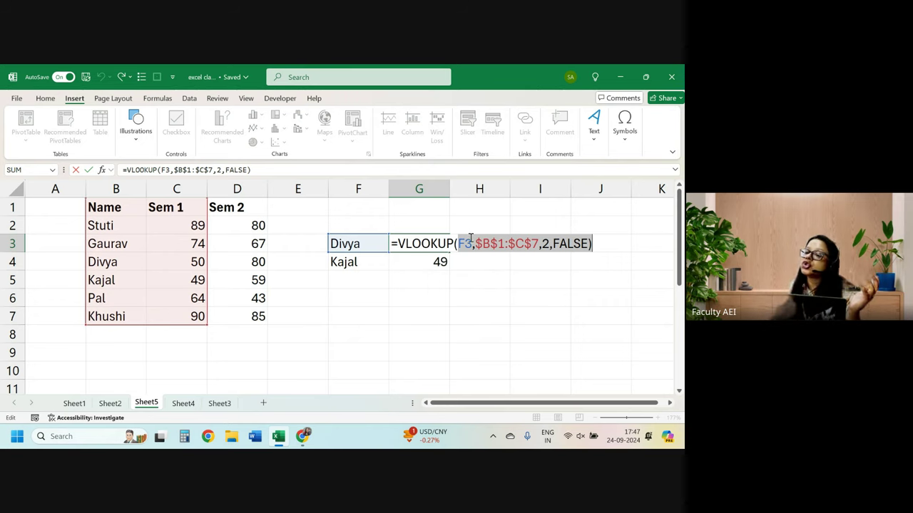
pyautogui.moveTo(475, 244); pyautogui.dragTo(537, 244)
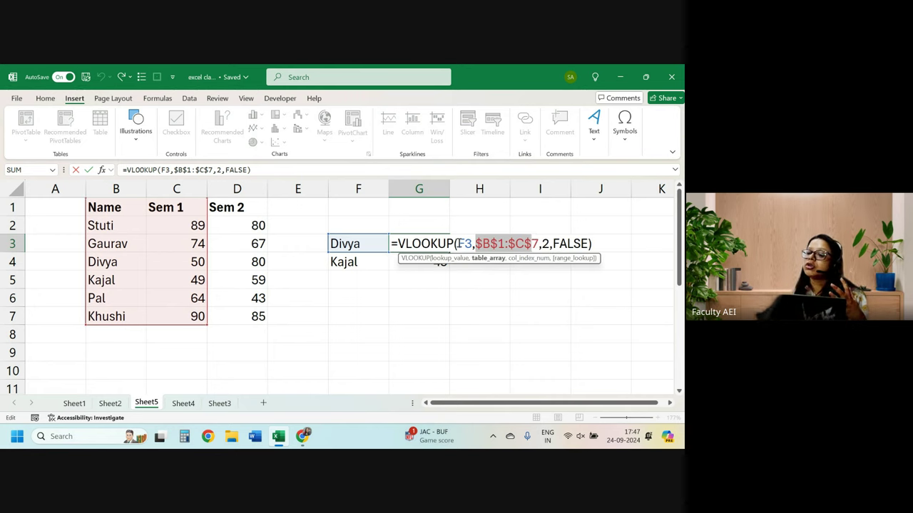
pyautogui.moveTo(457, 244); pyautogui.dragTo(471, 245)
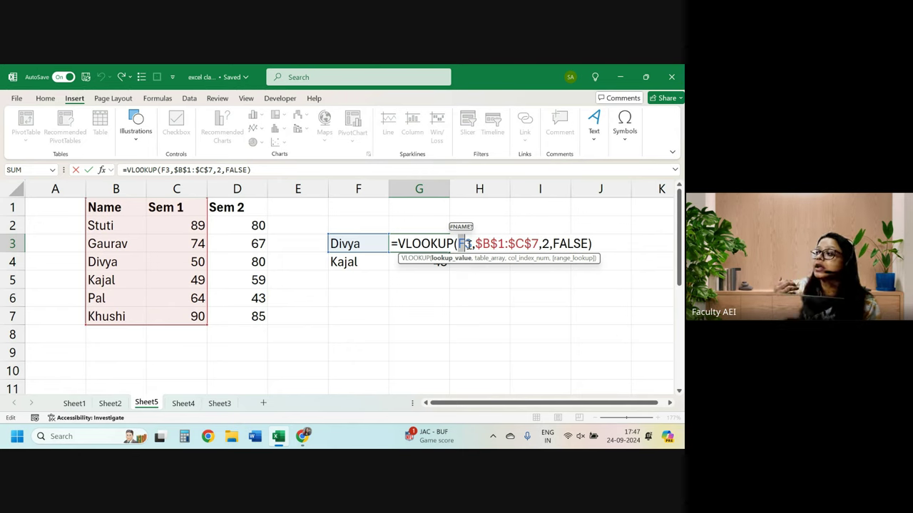
pyautogui.press('Return')
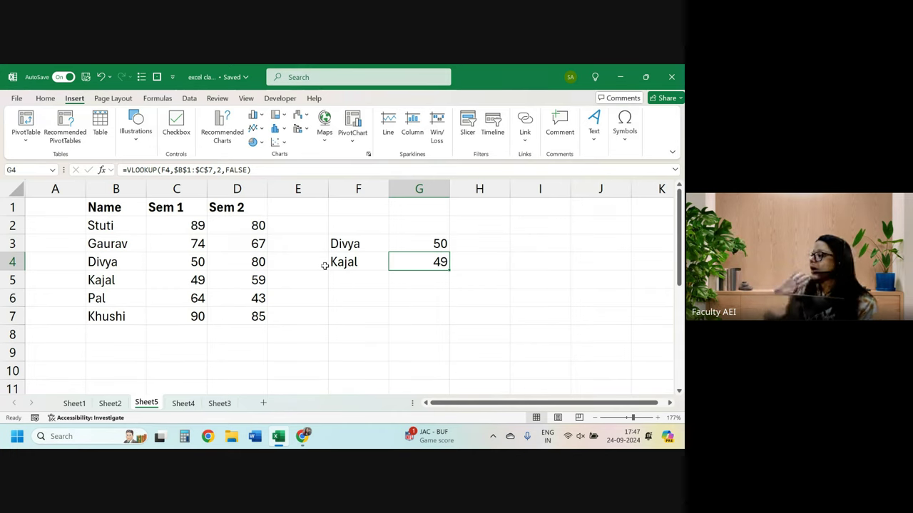
# Enter =MAX(C2:C7) in F6, giving the highest Sem 1 mark, 90
pyautogui.click(534, 244)
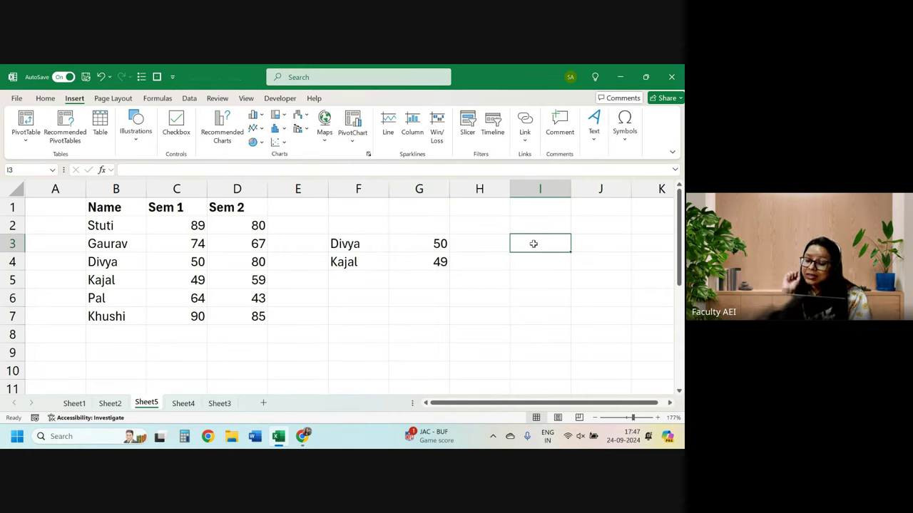
pyautogui.click(365, 300)
pyautogui.write('ma')
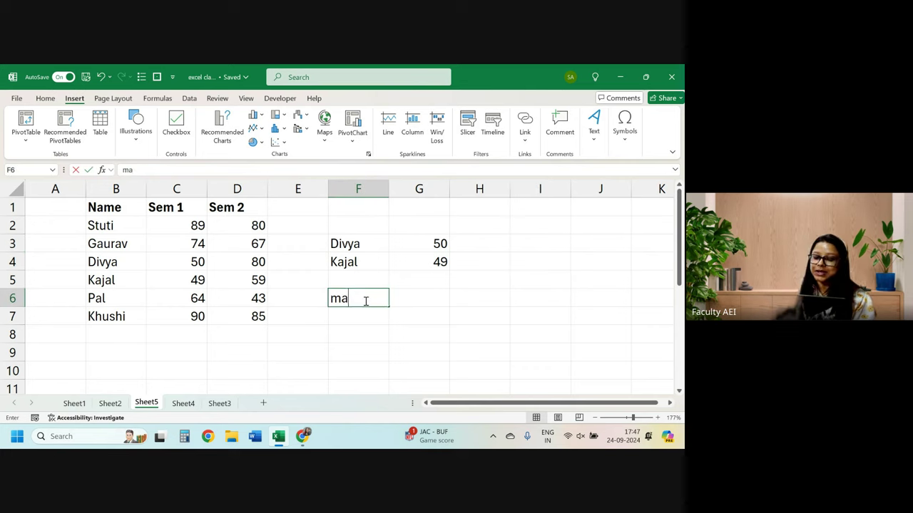
pyautogui.write('x')
pyautogui.press('BackSpace')
pyautogui.press('BackSpace')
pyautogui.press('BackSpace')
pyautogui.write('=ma')
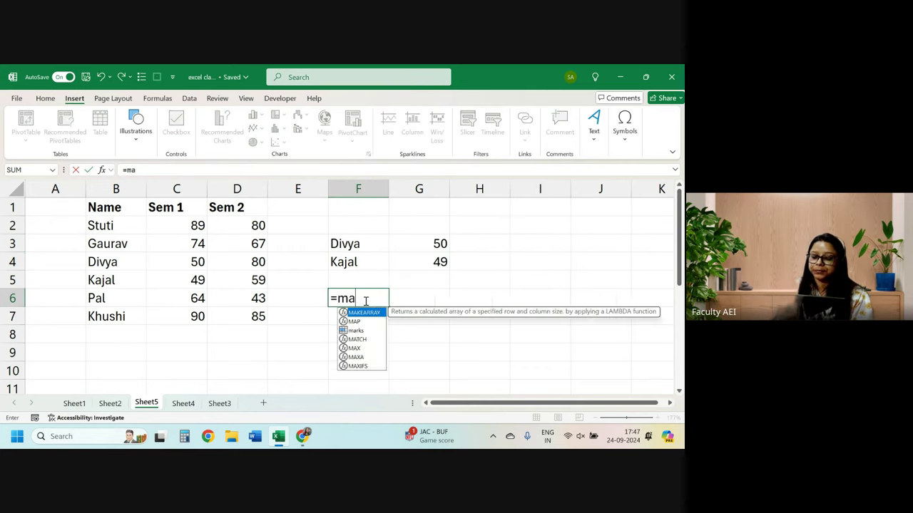
pyautogui.write('x(')
pyautogui.press('Left')
pyautogui.press('Left')
pyautogui.press('Left')
pyautogui.hotkey('ctrl', 'Up')
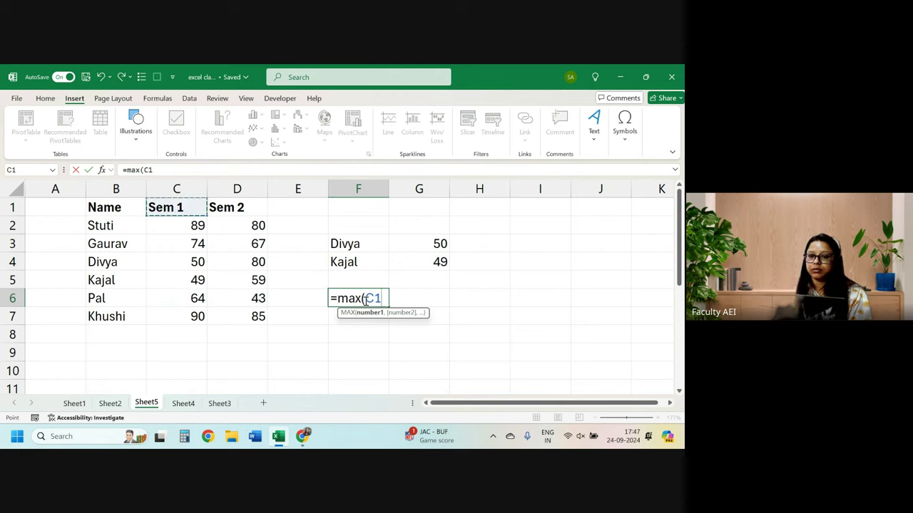
pyautogui.press('Down')
pyautogui.hotkey('ctrl', 'shift', 'Down')
pyautogui.press('Return')
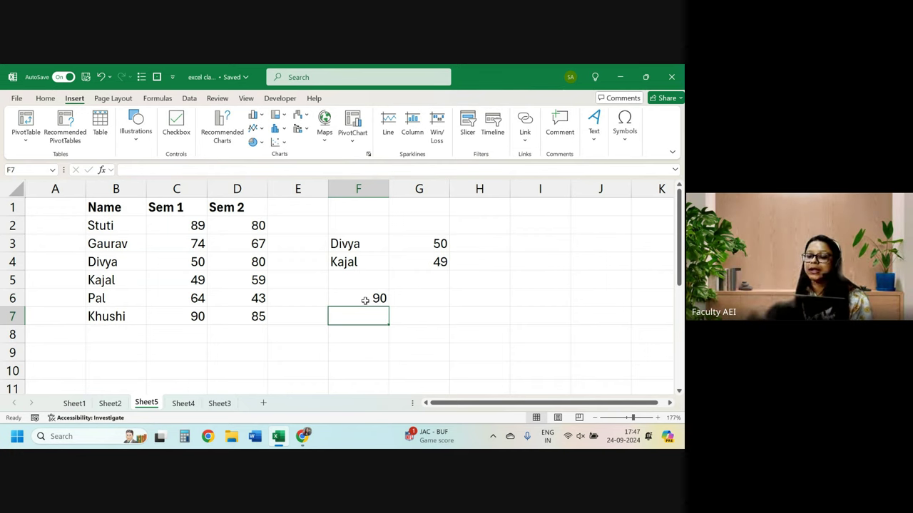
# Enter =VLOOKUP(F6,B1:C7,1,FALSE) in G6, which returns #N/A
pyautogui.click(437, 305)
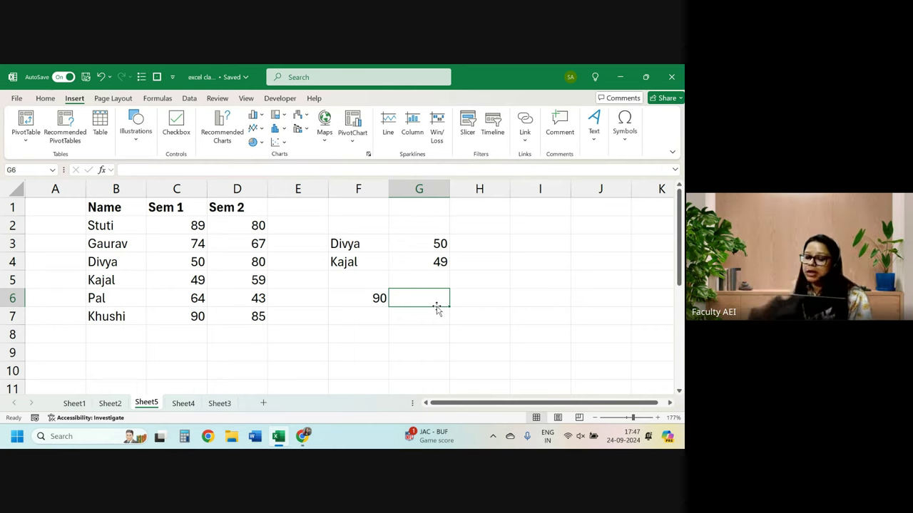
pyautogui.write('=vlo')
pyautogui.press('Tab')
pyautogui.press('Left')
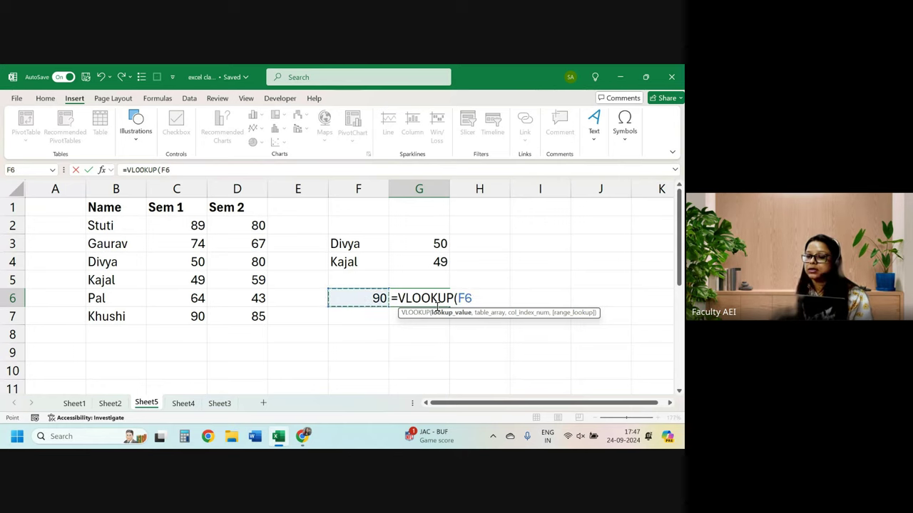
pyautogui.write(',')
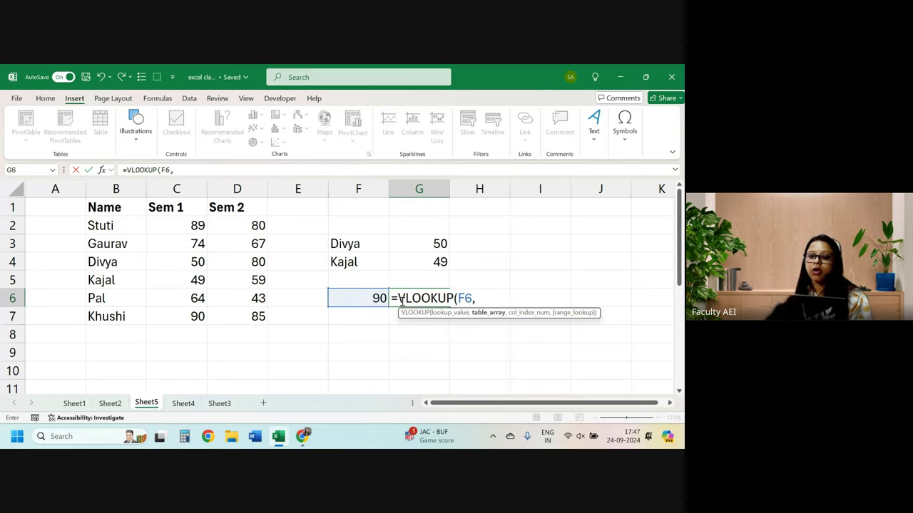
pyautogui.moveTo(124, 207); pyautogui.dragTo(194, 316)
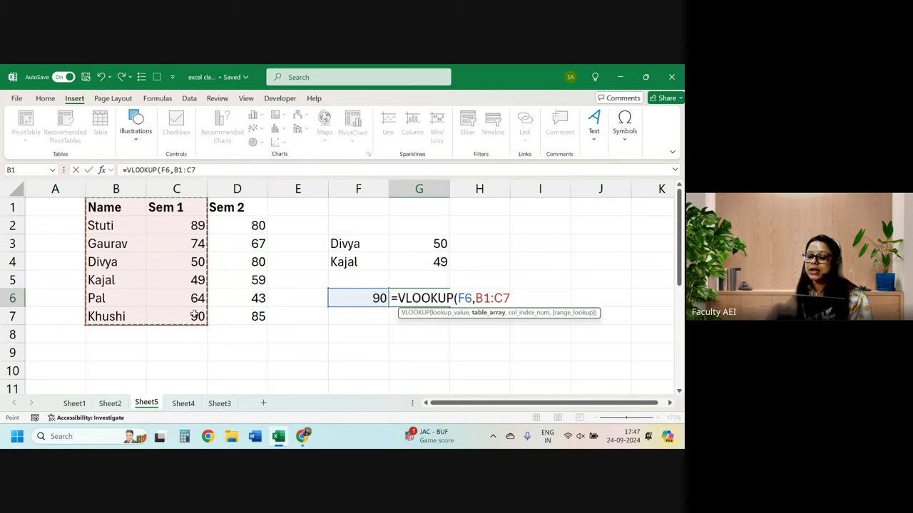
pyautogui.write(',1')
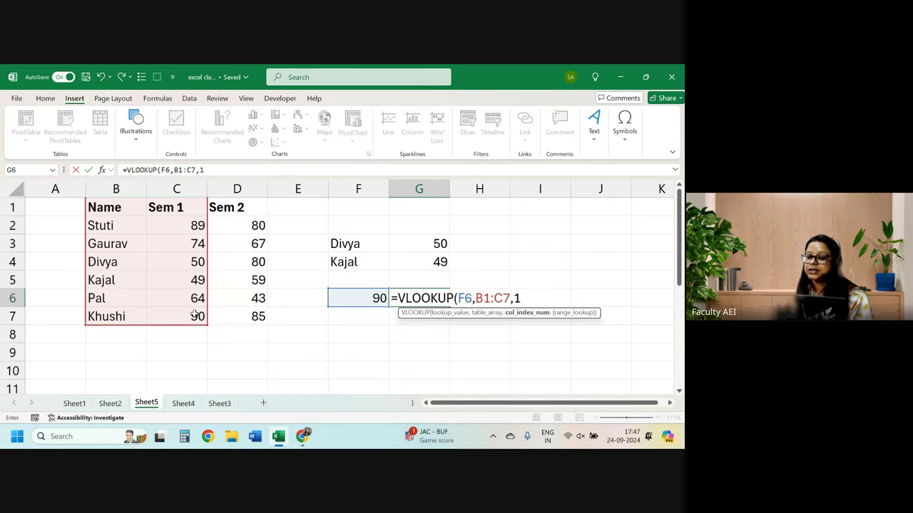
pyautogui.write(',TRUE')
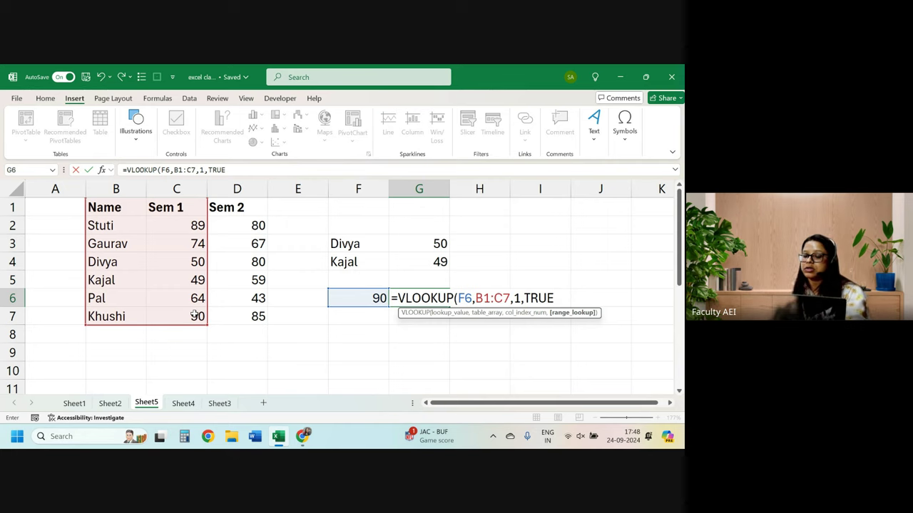
pyautogui.press('BackSpace')
pyautogui.press('BackSpace')
pyautogui.press('Down')
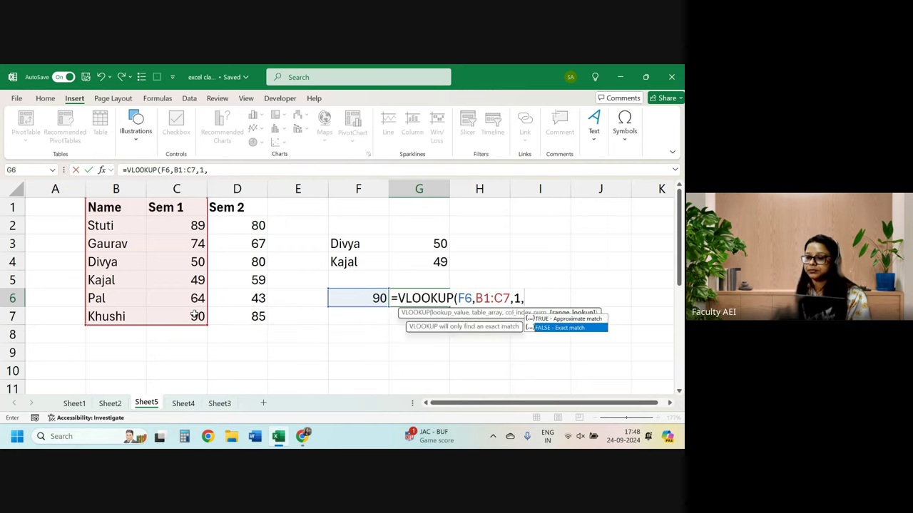
pyautogui.press('Tab')
pyautogui.write(')')
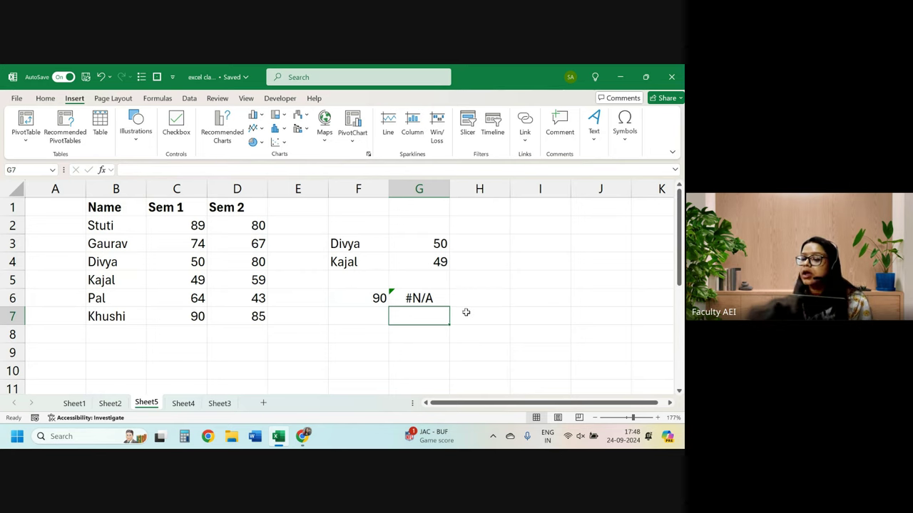
pyautogui.doubleClick(437, 298)
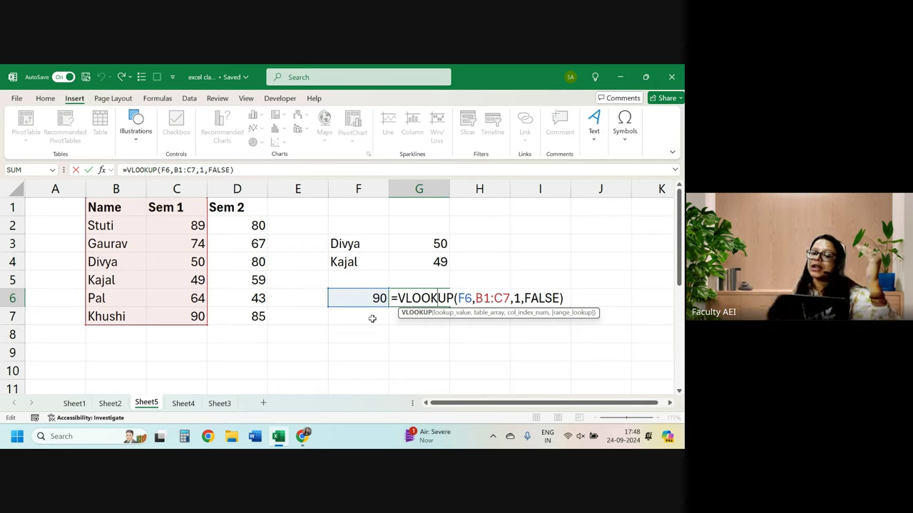
pyautogui.press('Return')
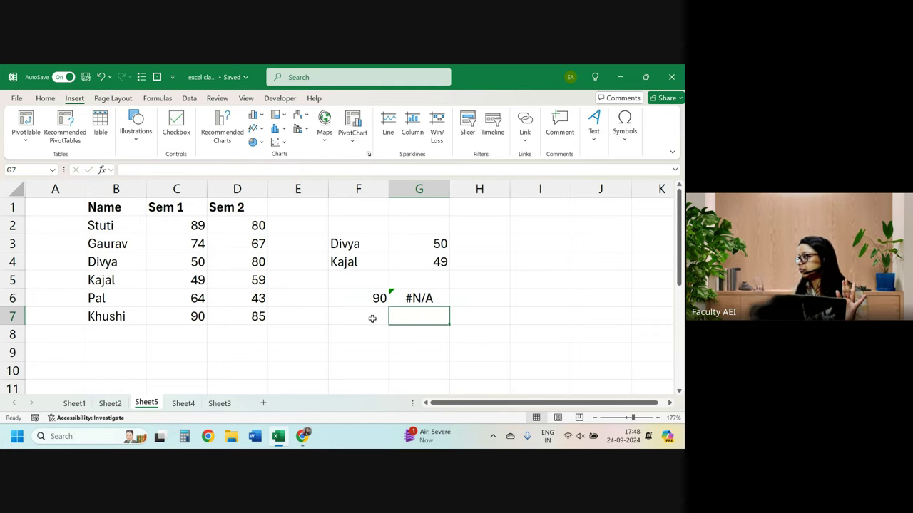
pyautogui.moveTo(351, 212); pyautogui.dragTo(474, 227)
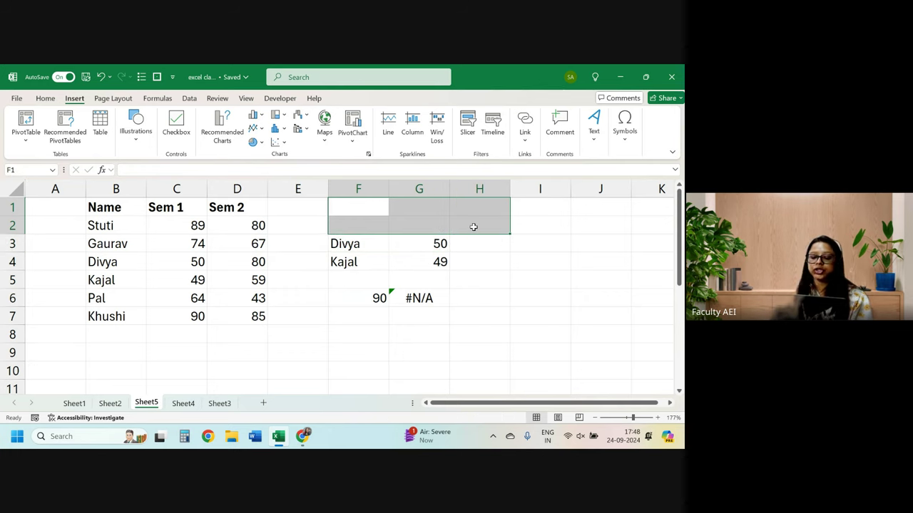
pyautogui.hotkey('ctrl', '-')
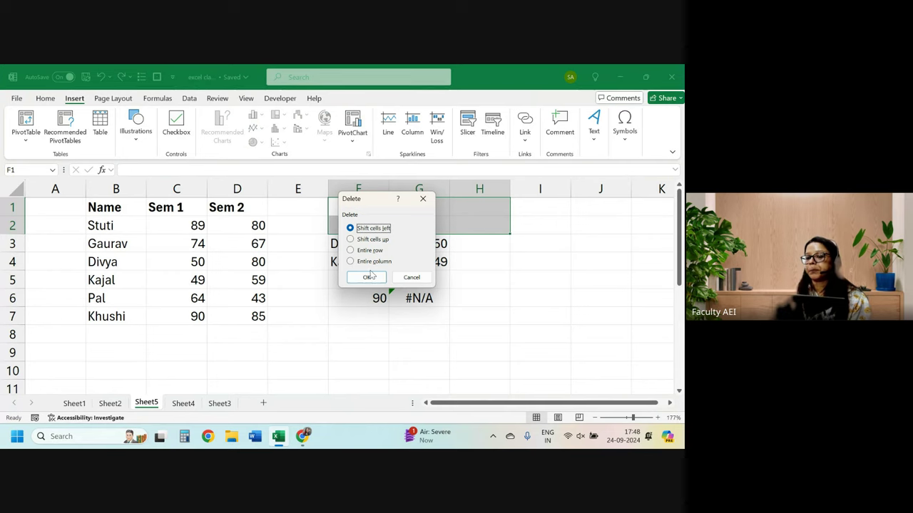
pyautogui.click(369, 277)
pyautogui.click(479, 258)
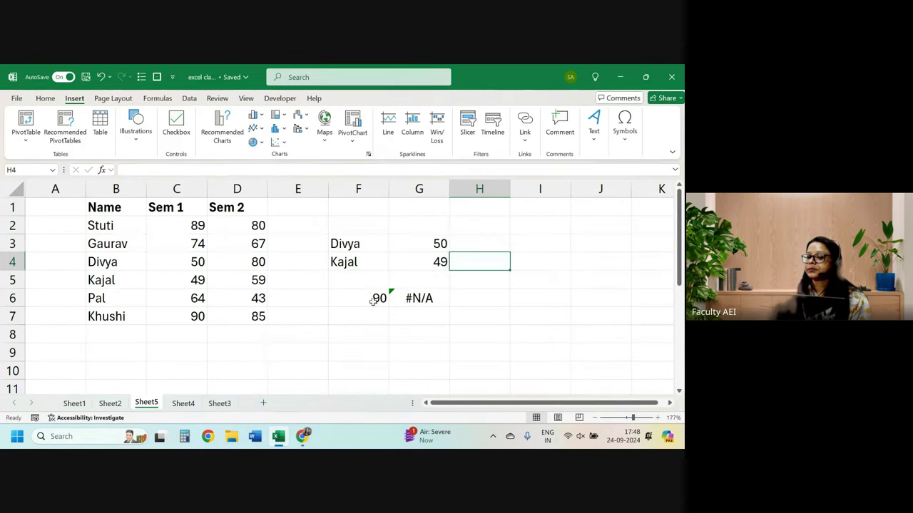
pyautogui.moveTo(363, 298); pyautogui.dragTo(473, 300)
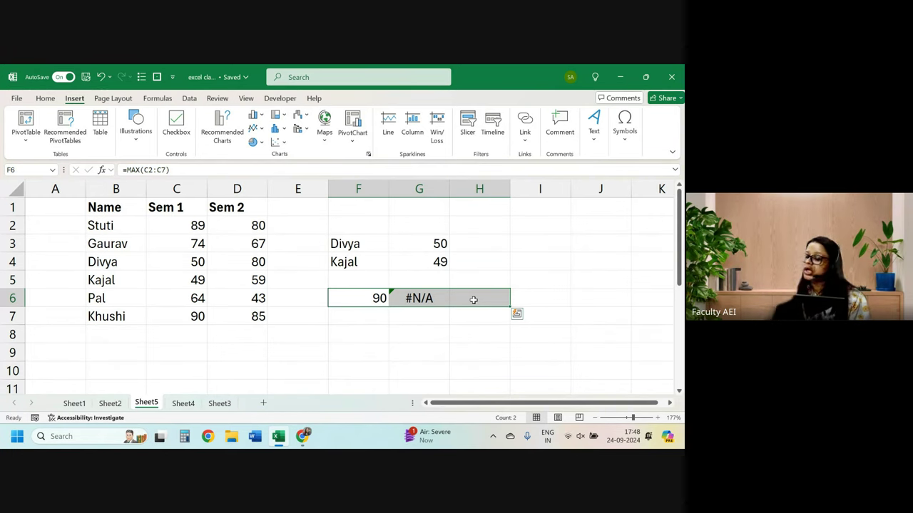
pyautogui.press('Delete')
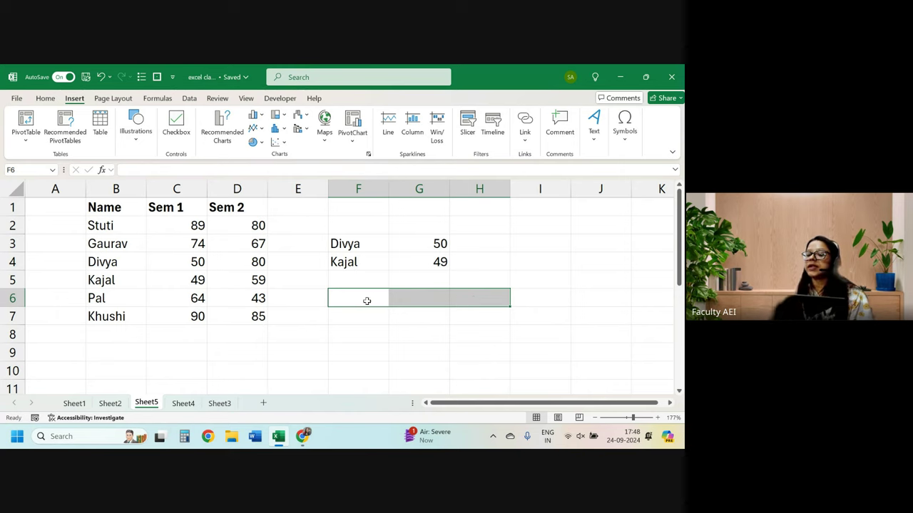
pyautogui.click(362, 300)
pyautogui.hotkey('ctrl', 'z')
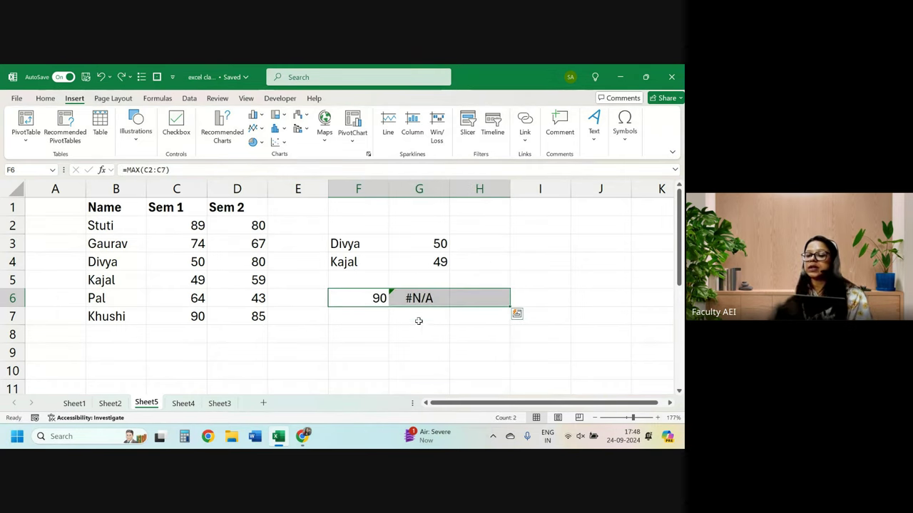
pyautogui.click(434, 325)
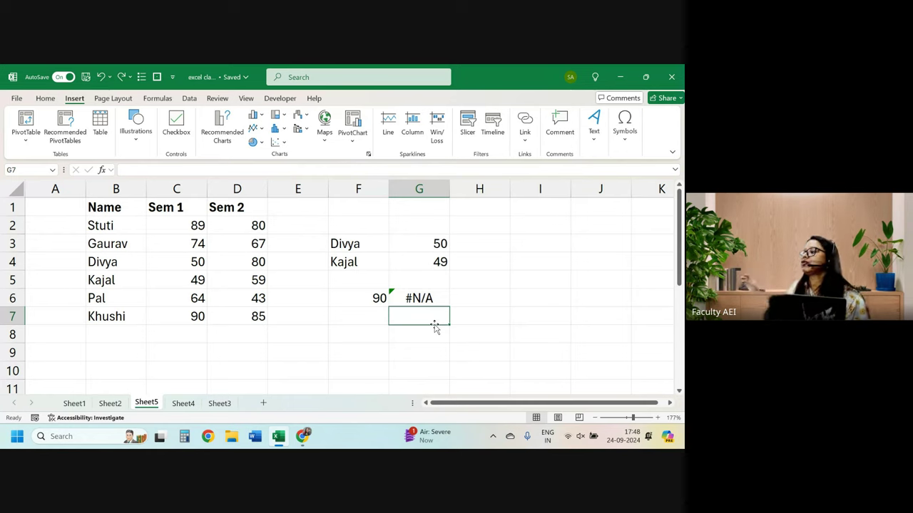
# Add a ##vlookup heading and move the lookup block up one row to start at F1
pyautogui.click(368, 227)
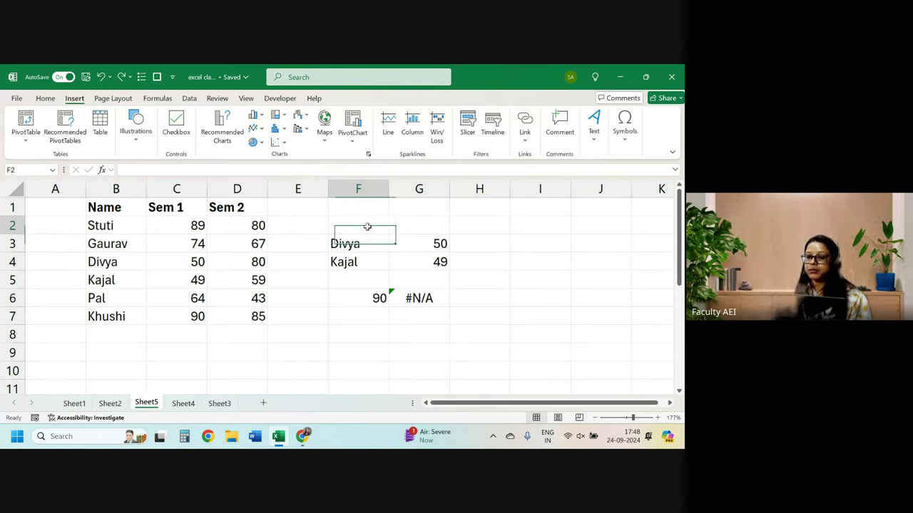
pyautogui.write('##')
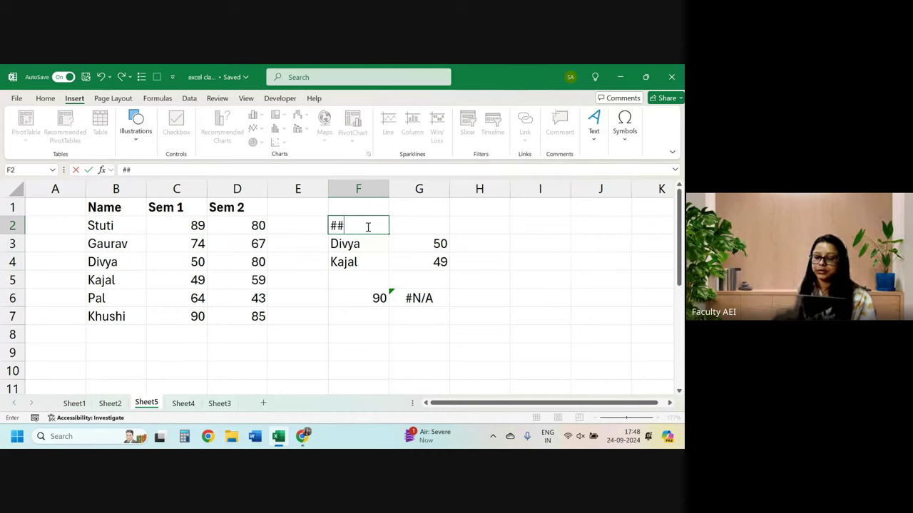
pyautogui.write('vlookup')
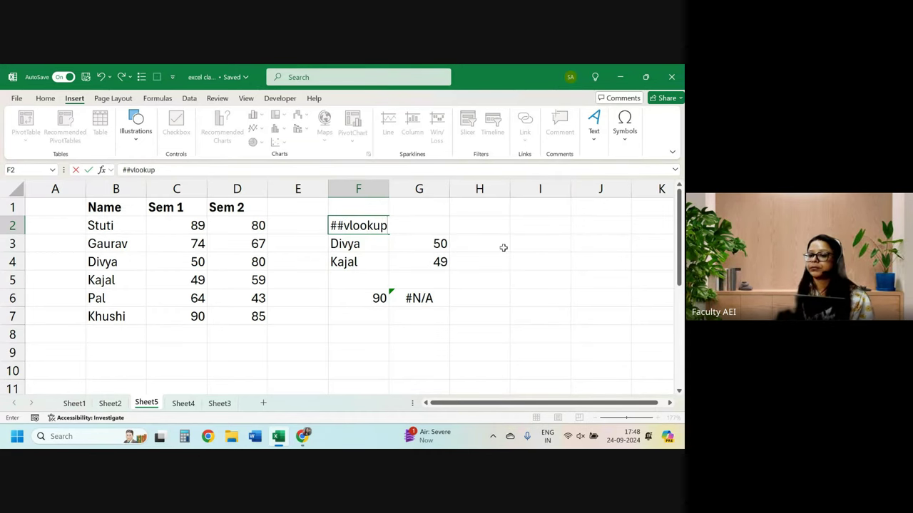
pyautogui.click(348, 316)
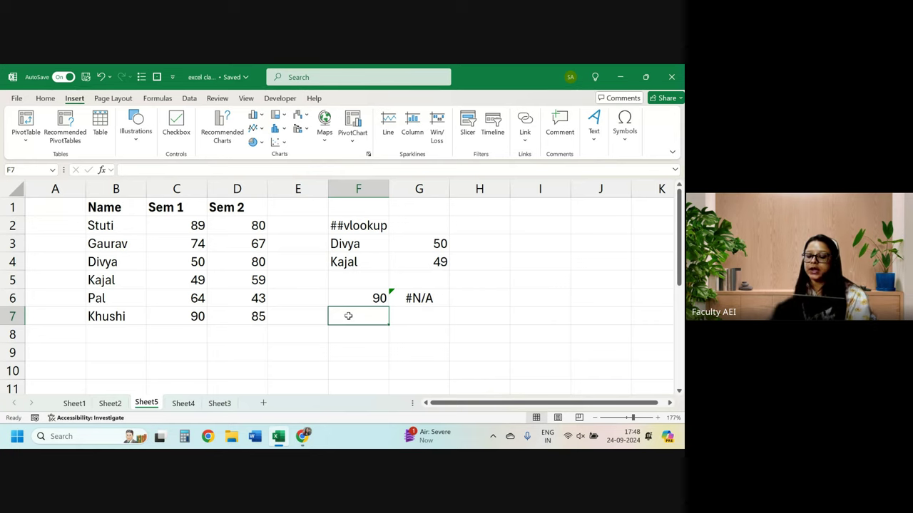
pyautogui.write('##')
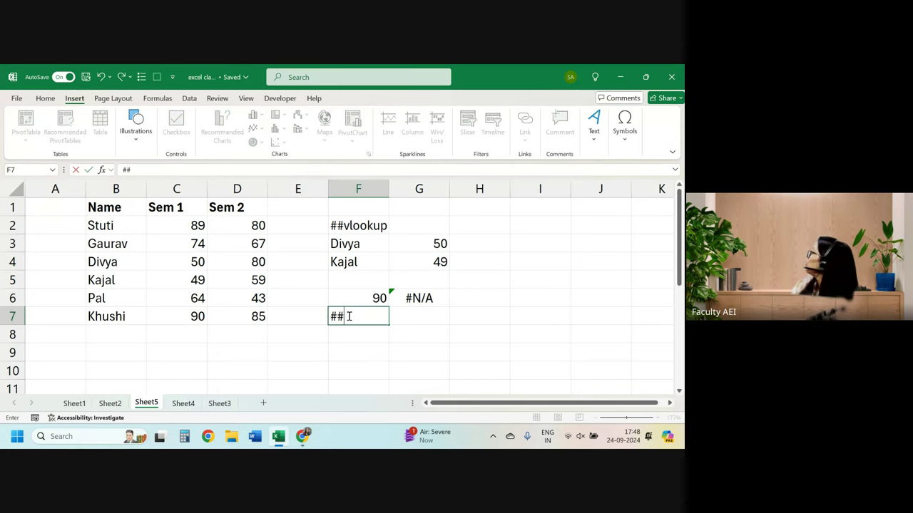
pyautogui.click(363, 222)
pyautogui.moveTo(363, 221); pyautogui.dragTo(413, 318)
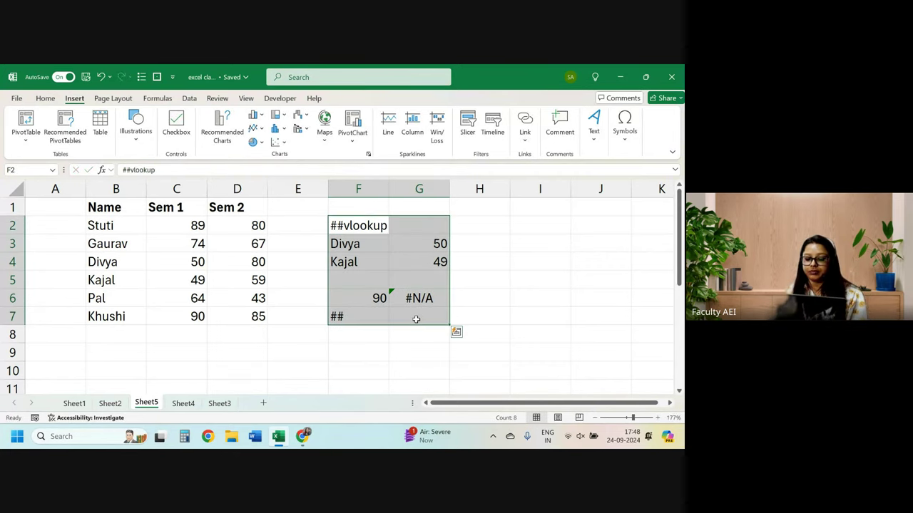
pyautogui.hotkey('ctrl', 'c')
pyautogui.hotkey('ctrl', 'v')
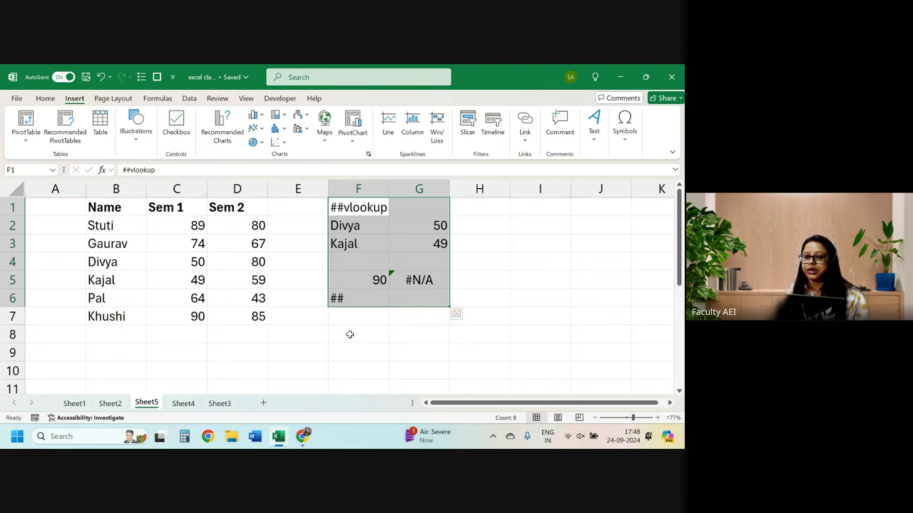
pyautogui.click(352, 309)
# Change the ## entry in F6 to the heading ##index match
pyautogui.click(358, 299)
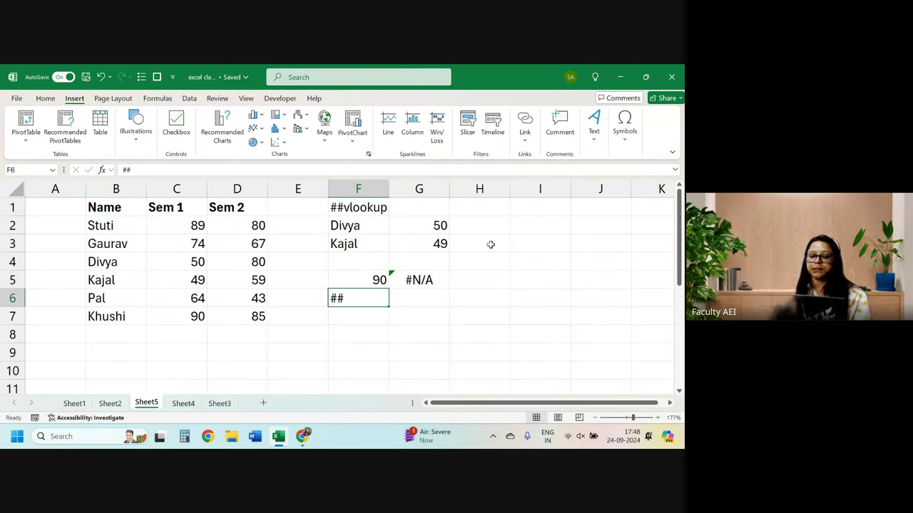
pyautogui.press('F2')
pyautogui.write('index ')
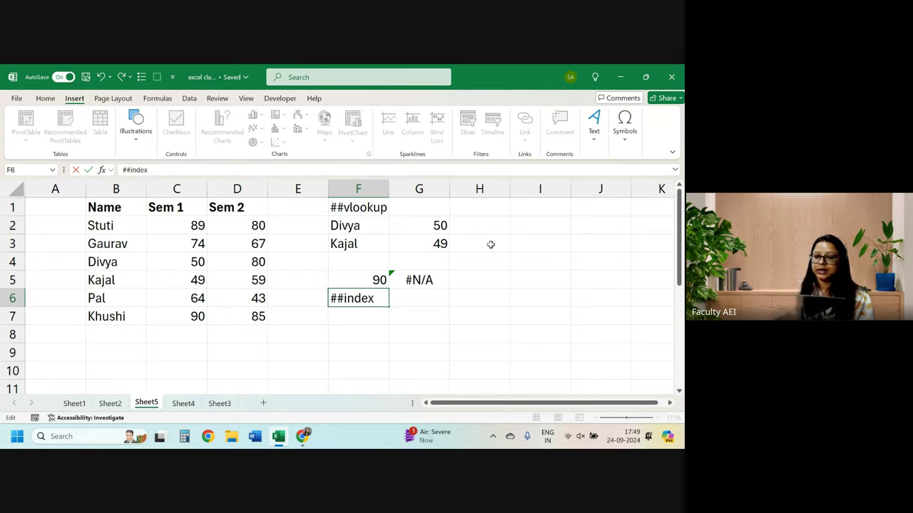
pyautogui.write('match')
pyautogui.press('Return')
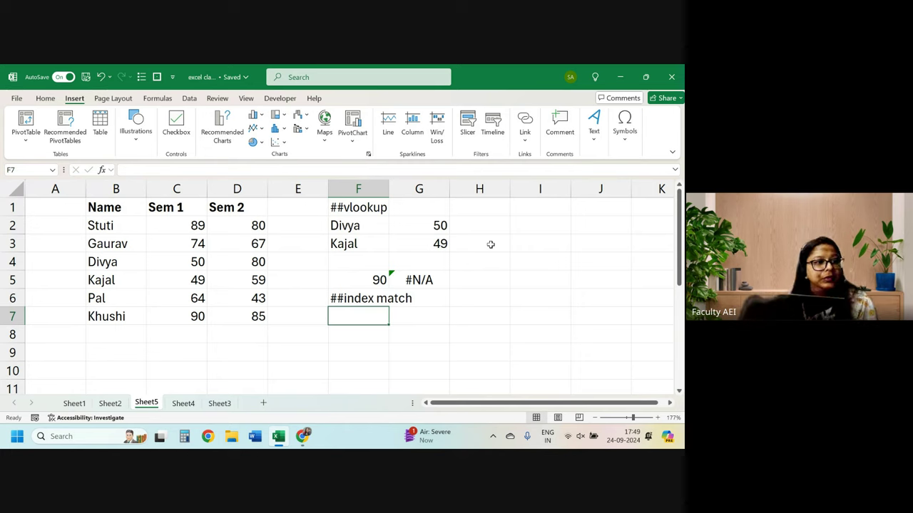
# Replace the table range in Divya's G2 lookup with B1:C7
pyautogui.doubleClick(431, 223)
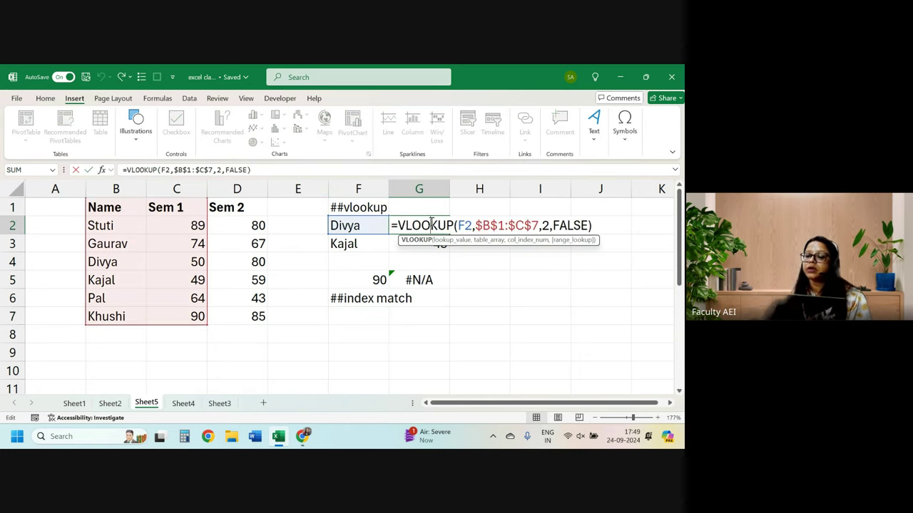
pyautogui.moveTo(476, 226); pyautogui.dragTo(540, 225)
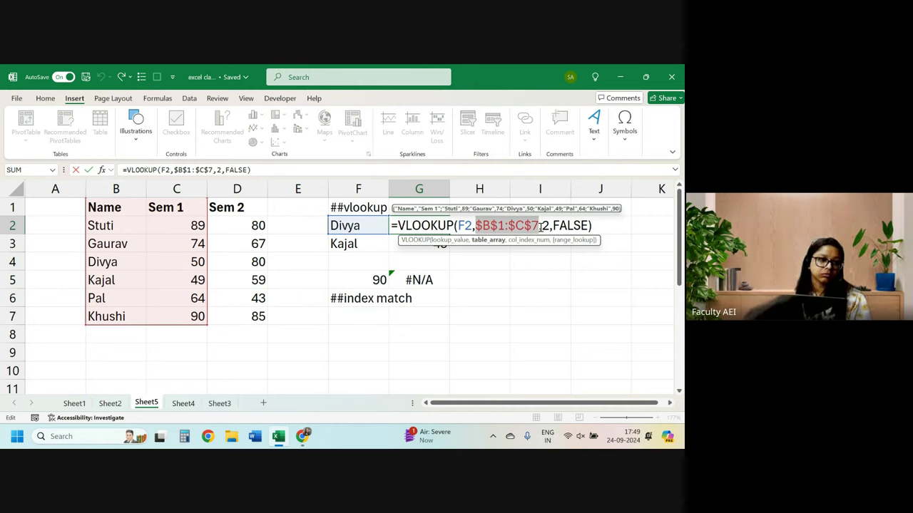
pyautogui.click(540, 226)
pyautogui.hotkey('shift', 'Left')
pyautogui.hotkey('shift', 'Left')
pyautogui.hotkey('shift', 'Left')
pyautogui.hotkey('shift', 'Left')
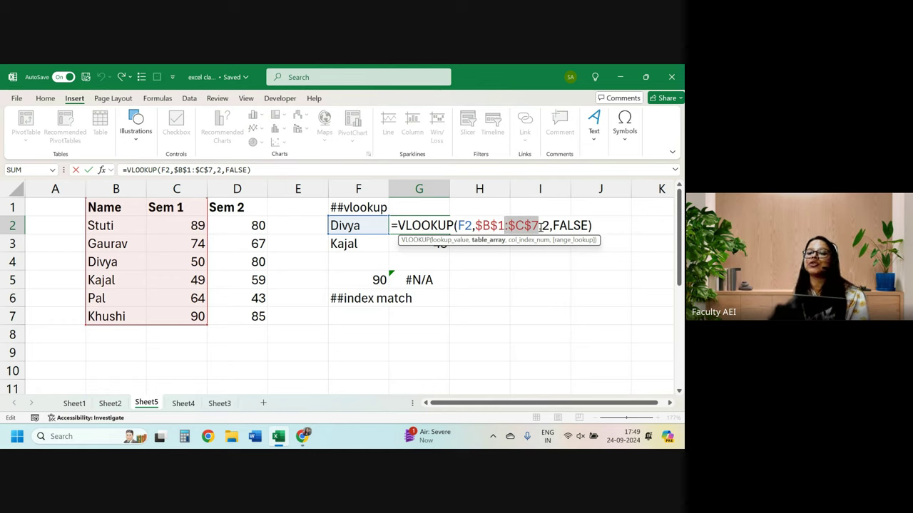
pyautogui.hotkey('shift', 'Left')
pyautogui.hotkey('shift', 'Left')
pyautogui.hotkey('shift', 'Left')
pyautogui.hotkey('shift', 'Left')
pyautogui.hotkey('shift', 'Left')
pyautogui.hotkey('shift', 'Left')
pyautogui.press('BackSpace')
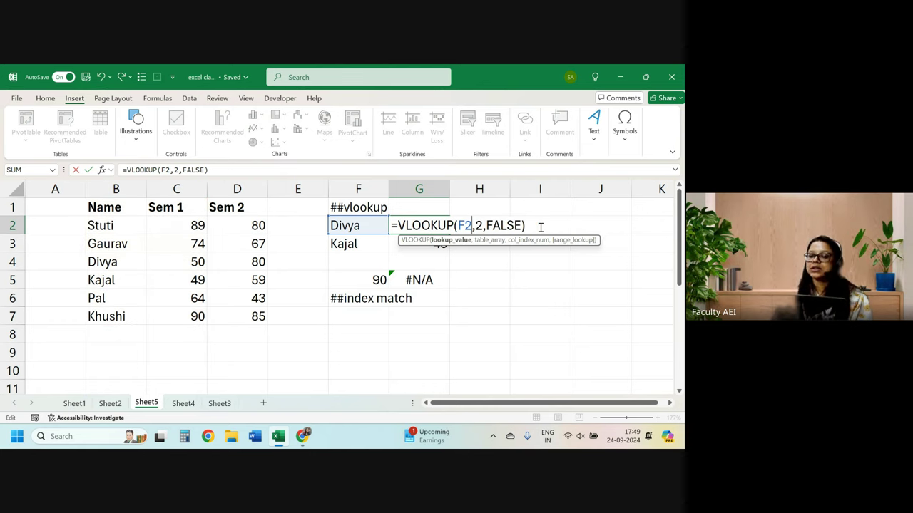
pyautogui.press('Right')
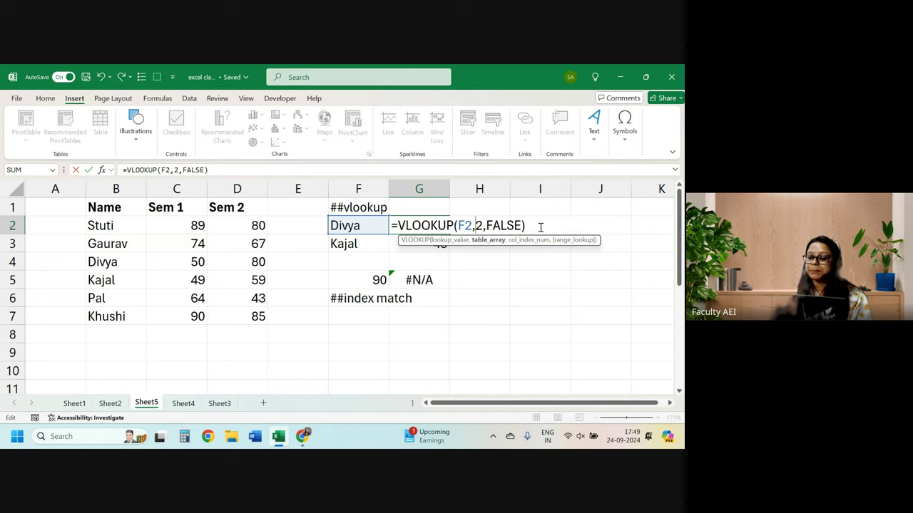
pyautogui.write(',')
pyautogui.press('Left')
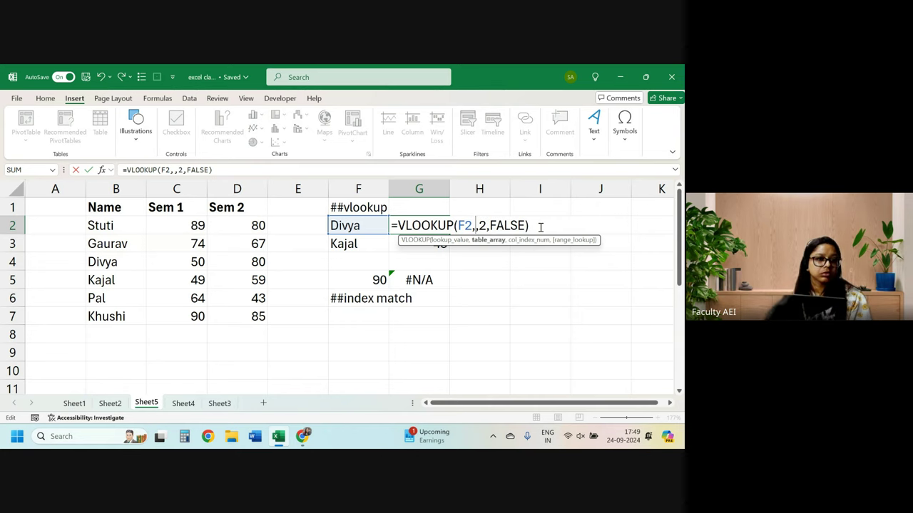
pyautogui.moveTo(87, 207); pyautogui.dragTo(192, 314)
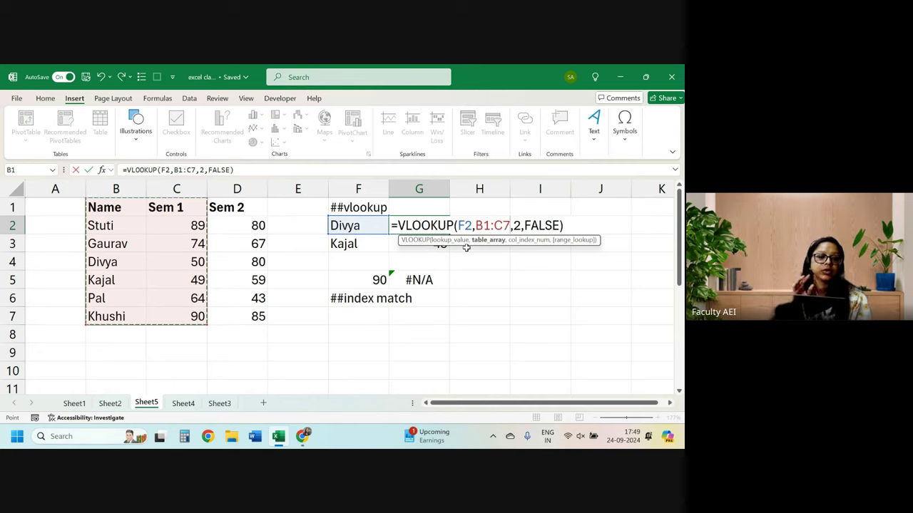
# Make the range absolute as $B$1:$C$7 and commit, so G2 returns 50
pyautogui.press('F4')
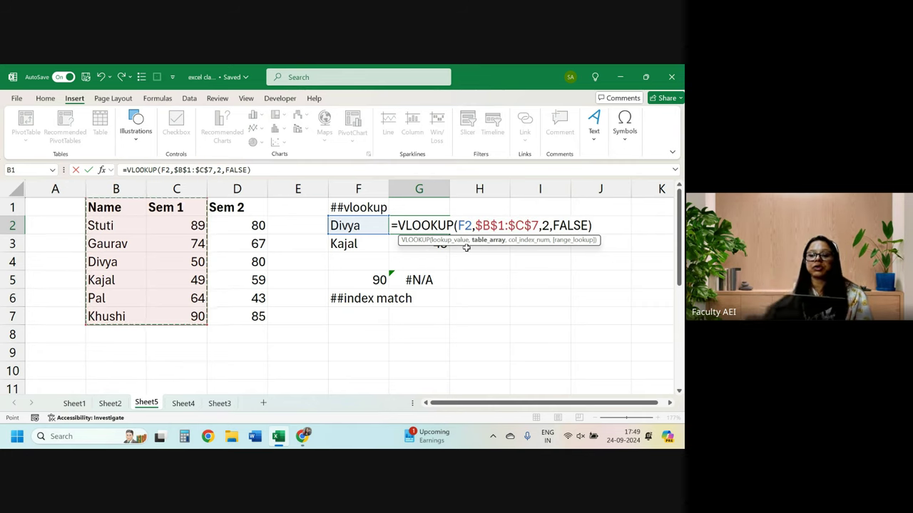
pyautogui.press('F4')
pyautogui.press('F4')
pyautogui.press('F4')
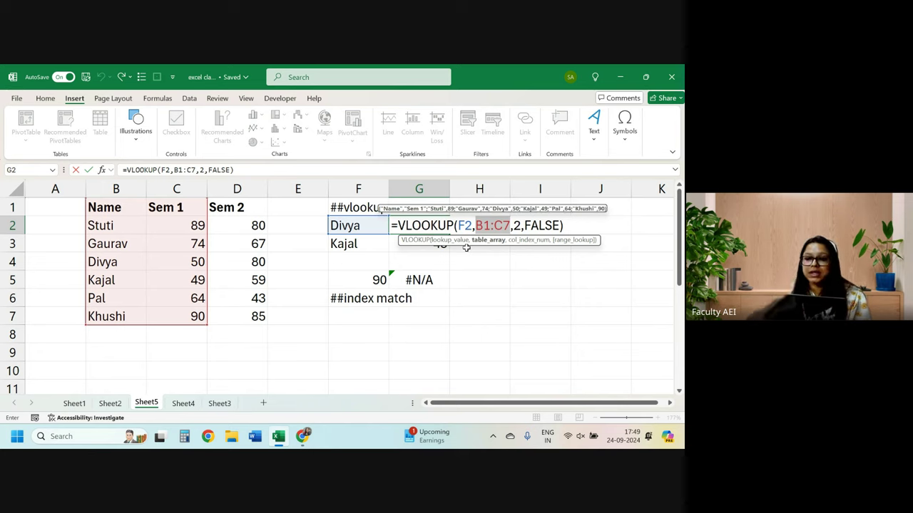
pyautogui.click(517, 225)
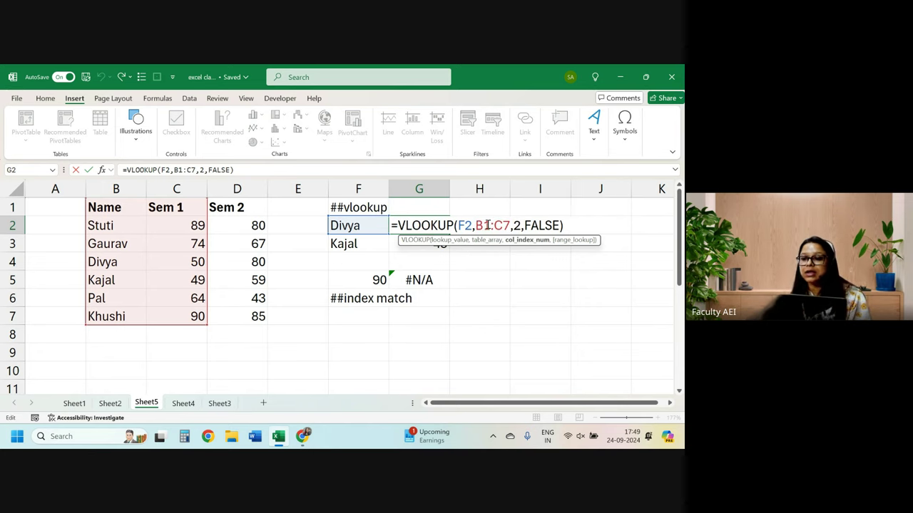
pyautogui.moveTo(475, 226); pyautogui.dragTo(510, 226)
pyautogui.press('F4')
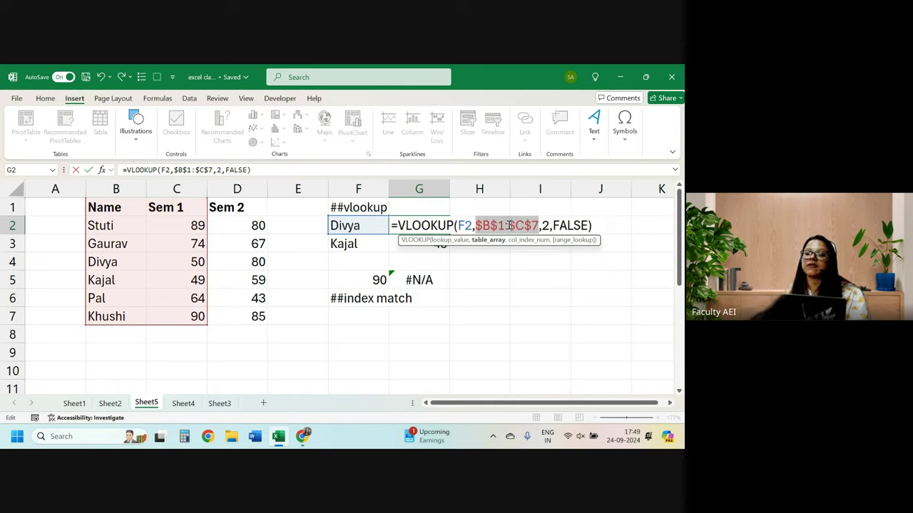
pyautogui.press('Return')
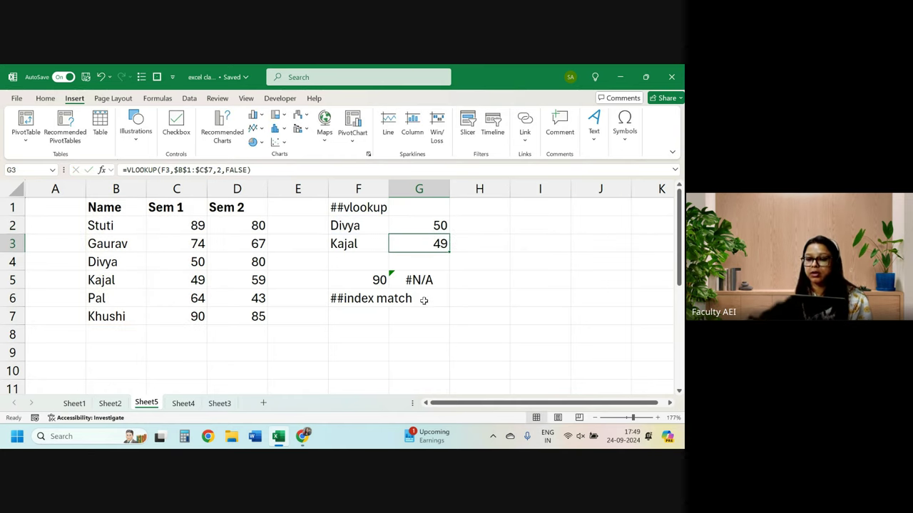
pyautogui.click(344, 315)
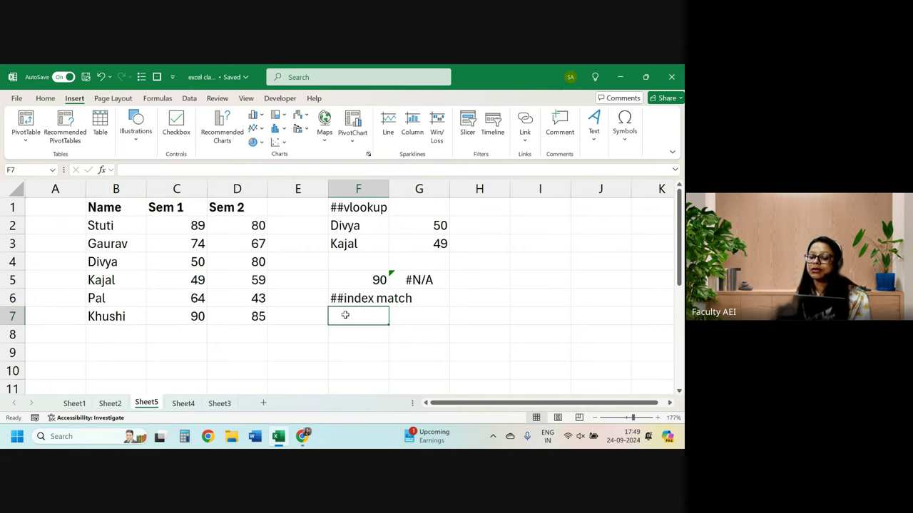
# Enter =INDEX(B1:D7,3,2) in F7, returning Gaurav's Sem 1 mark of 74
pyautogui.write('=matc')
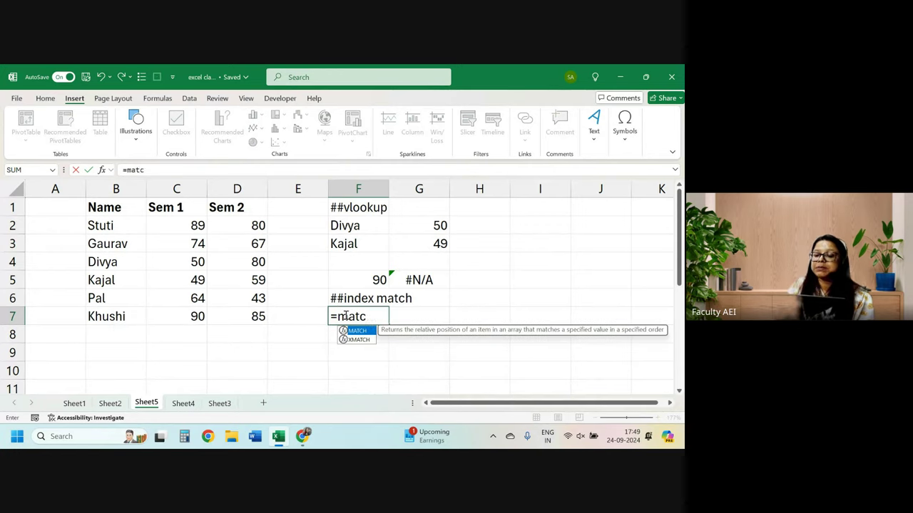
pyautogui.write('h(')
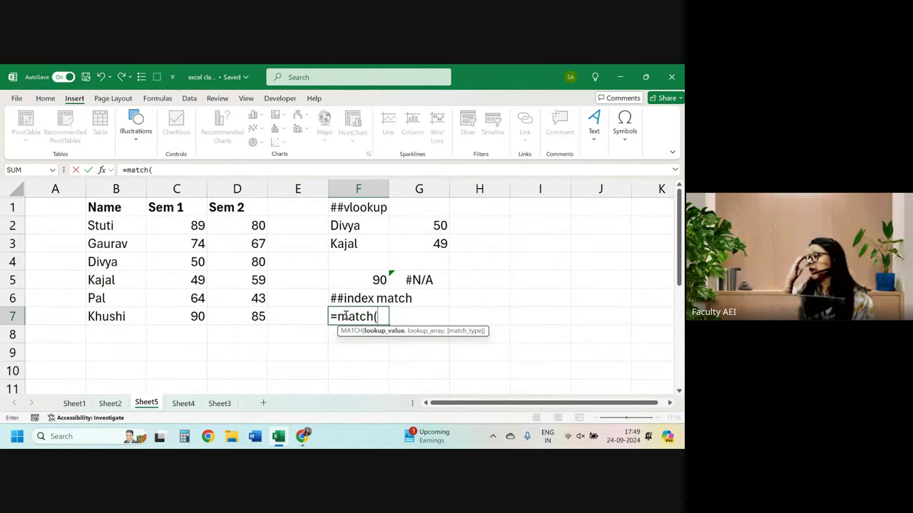
pyautogui.press('BackSpace')
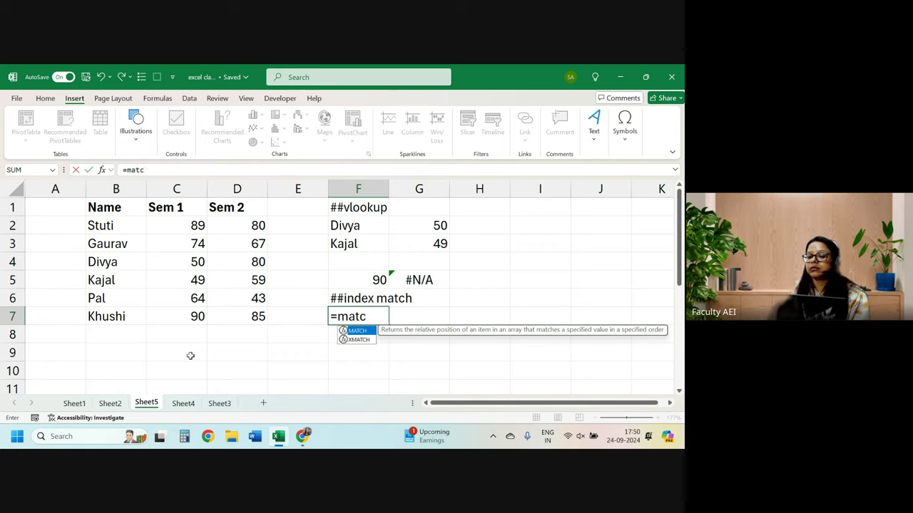
pyautogui.press('BackSpace')
pyautogui.press('BackSpace')
pyautogui.press('BackSpace')
pyautogui.press('BackSpace')
pyautogui.write('inde')
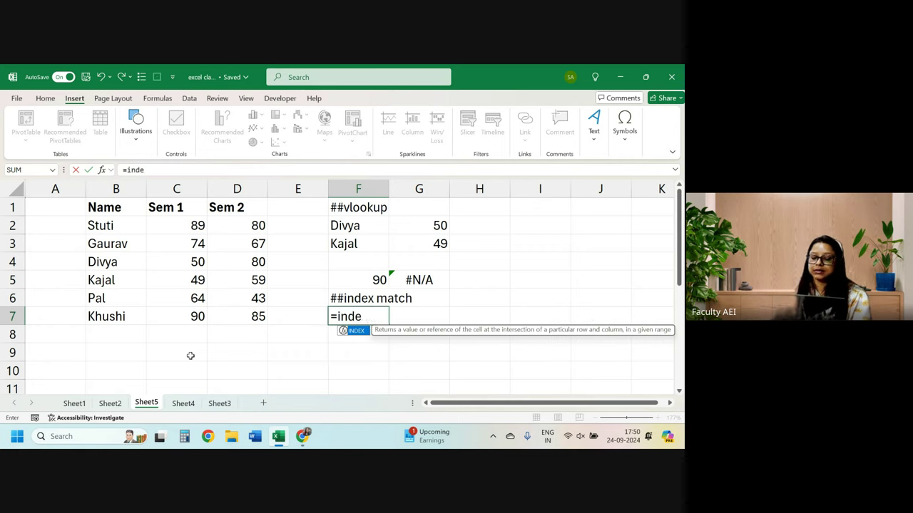
pyautogui.write('x(')
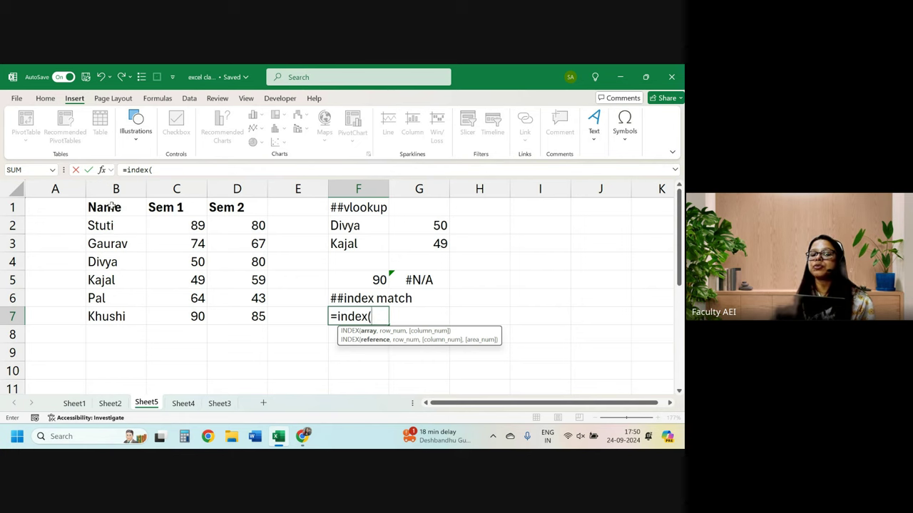
pyautogui.moveTo(111, 206); pyautogui.dragTo(244, 321)
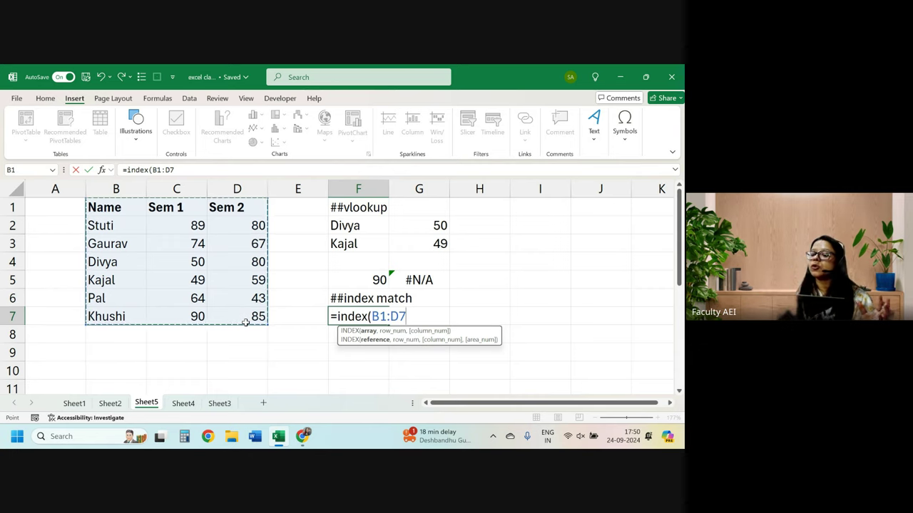
pyautogui.write(',3')
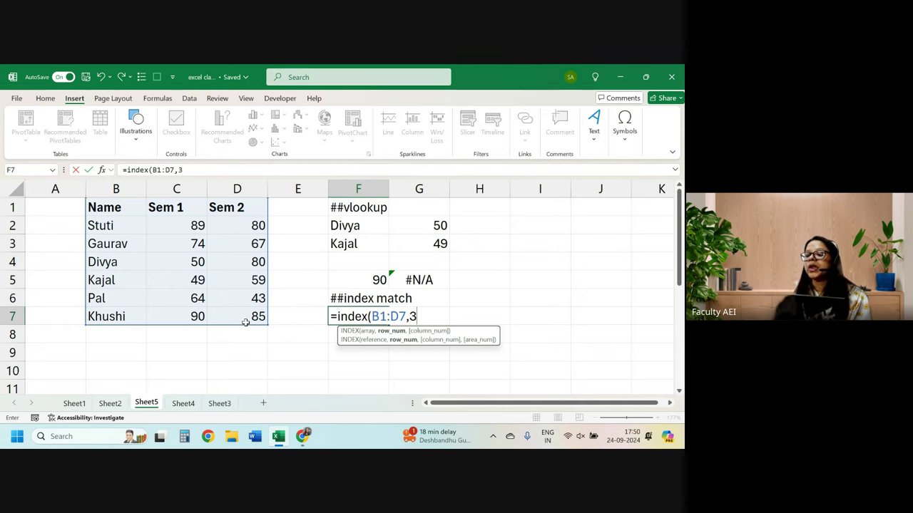
pyautogui.write(',2')
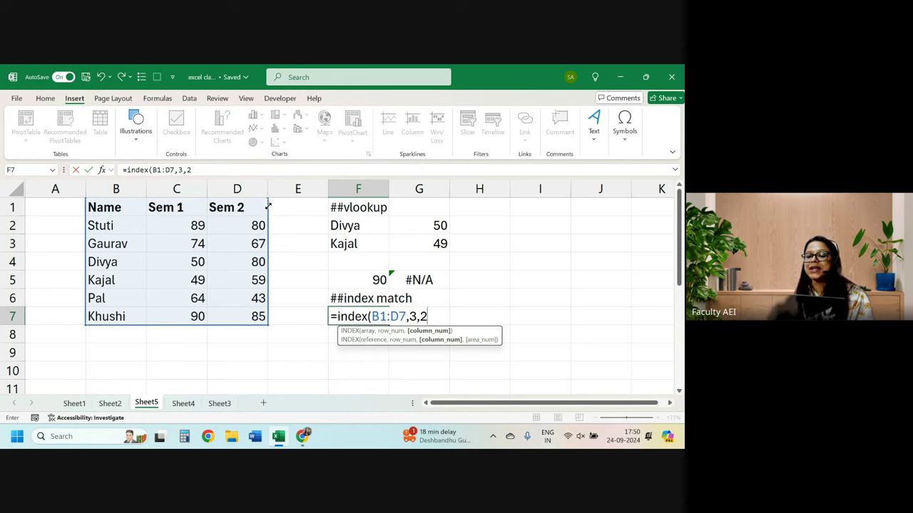
pyautogui.moveTo(268, 206); pyautogui.dragTo(269, 218)
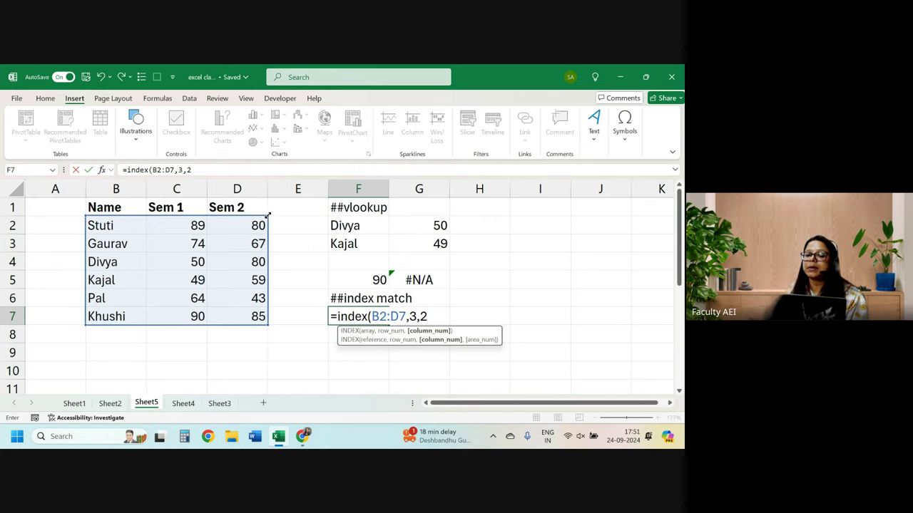
pyautogui.moveTo(269, 216); pyautogui.dragTo(268, 205)
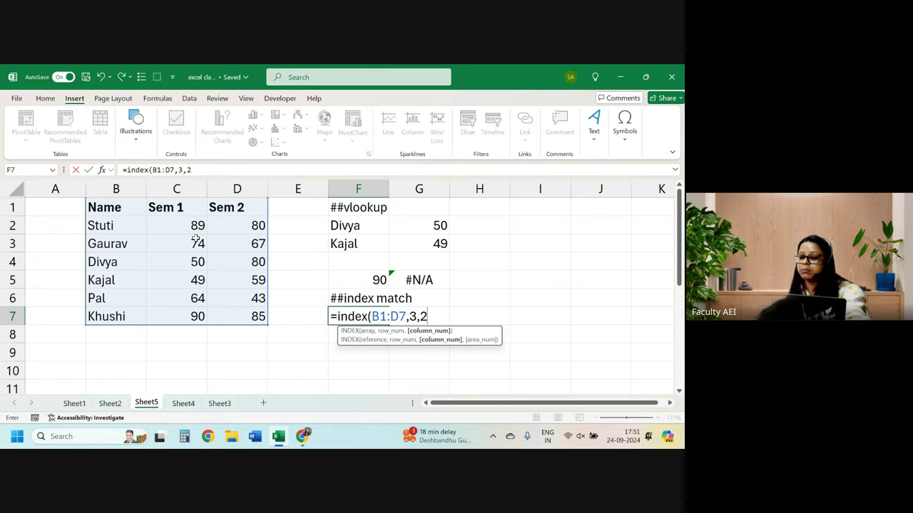
pyautogui.press('Return')
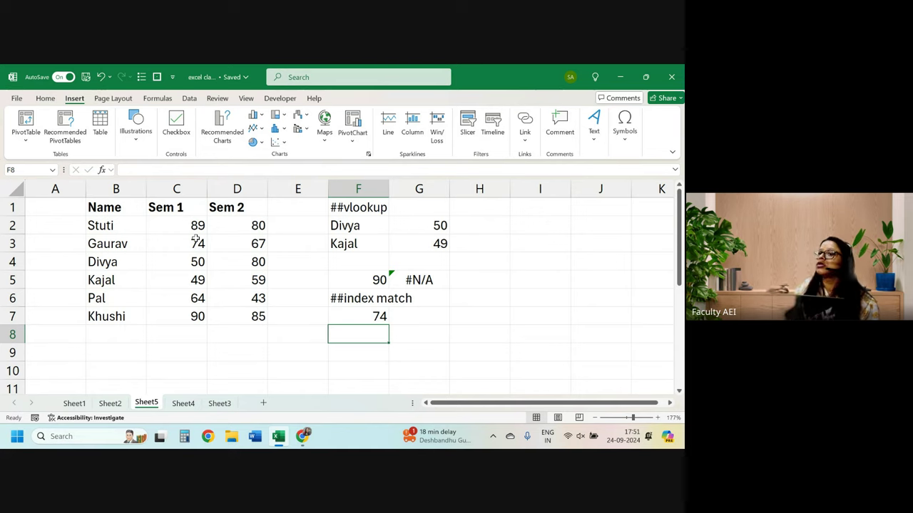
# Enter =INDEX(B1:B7,3) in G7 so it returns Gaurav
pyautogui.press('Up')
pyautogui.press('Right')
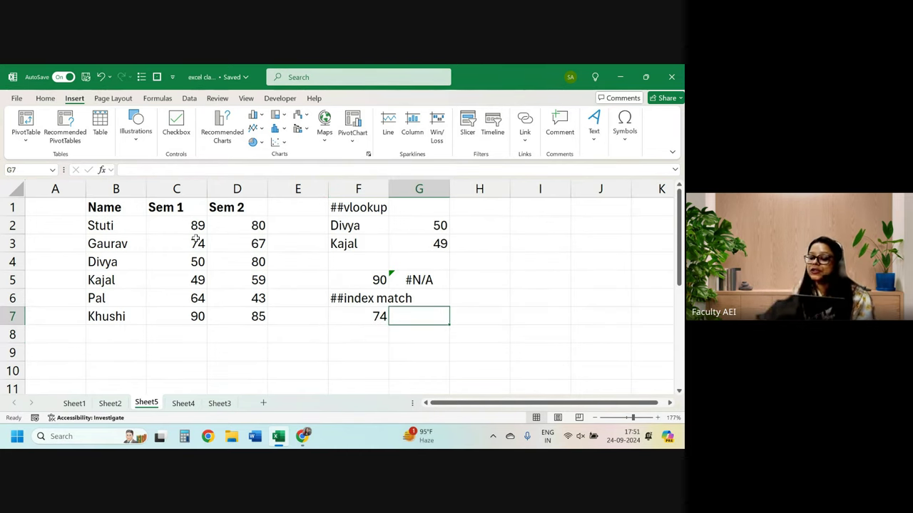
pyautogui.write('=i')
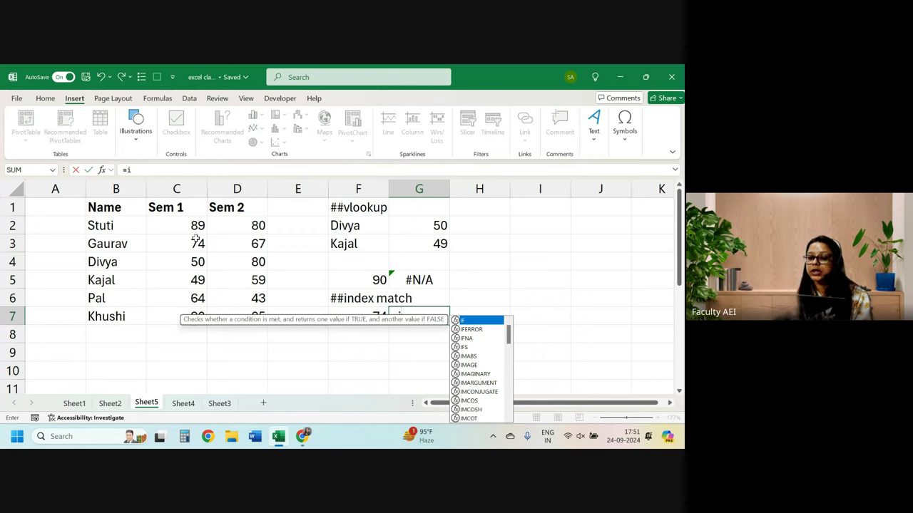
pyautogui.press('BackSpace')
pyautogui.write('index')
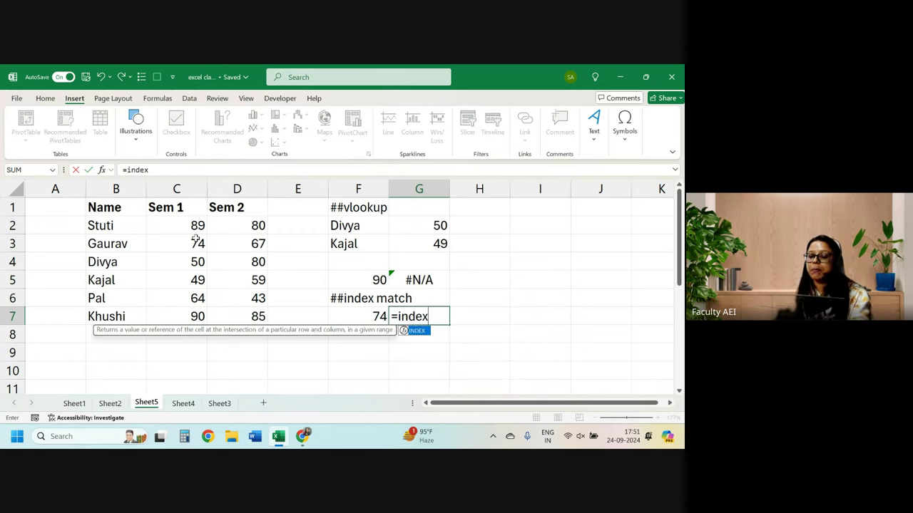
pyautogui.write('(')
pyautogui.moveTo(98, 201); pyautogui.dragTo(106, 316)
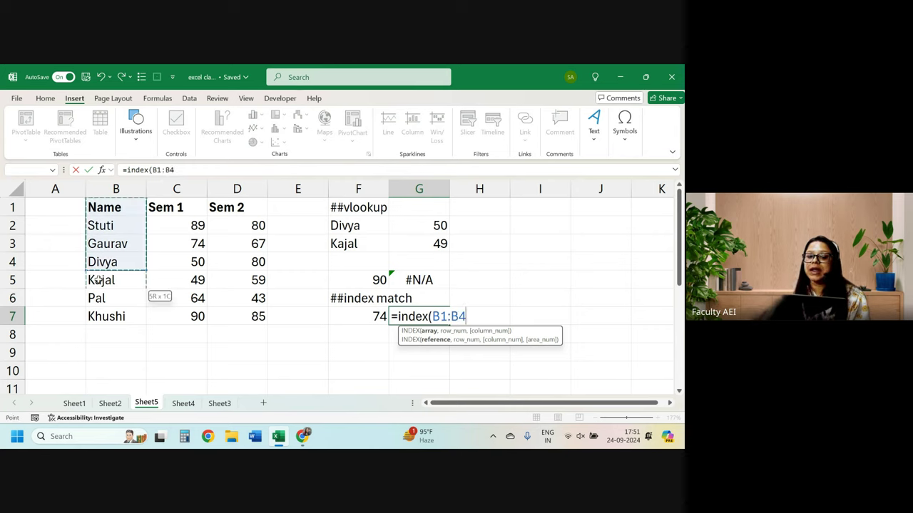
pyautogui.write(',')
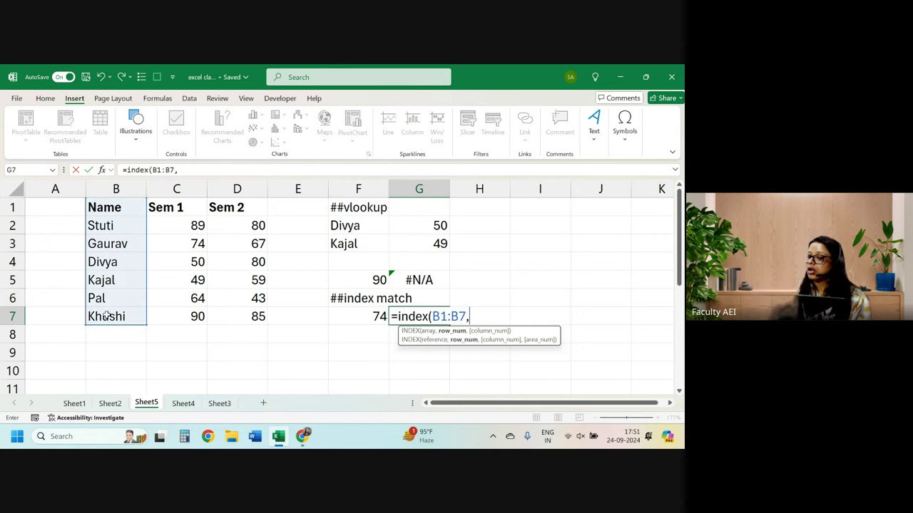
pyautogui.write('3')
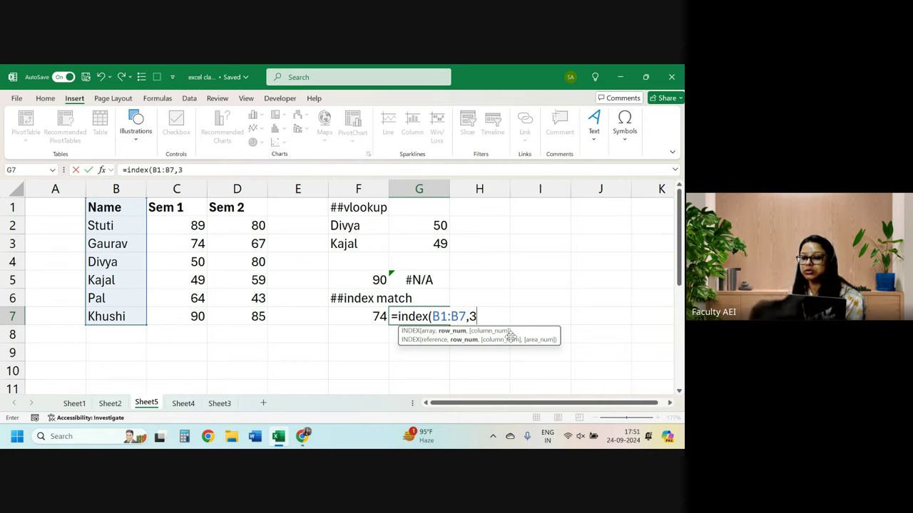
pyautogui.write(')')
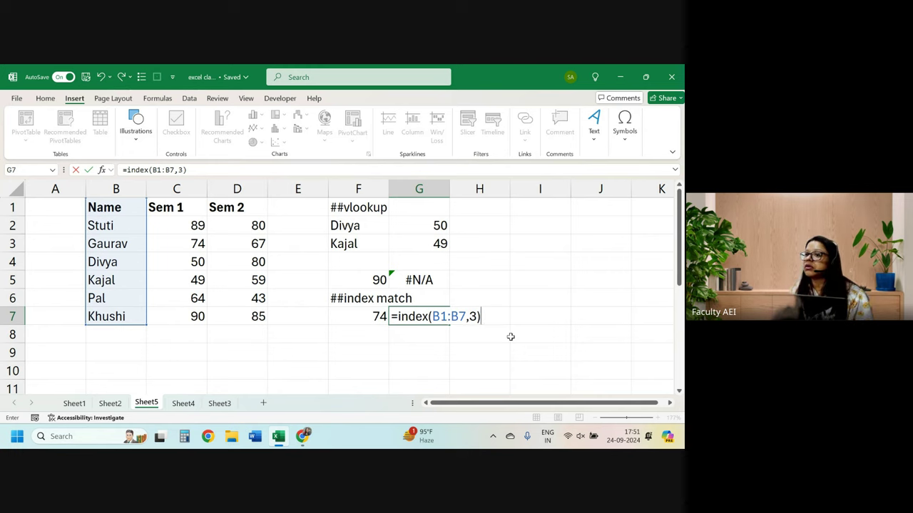
pyautogui.press('Return')
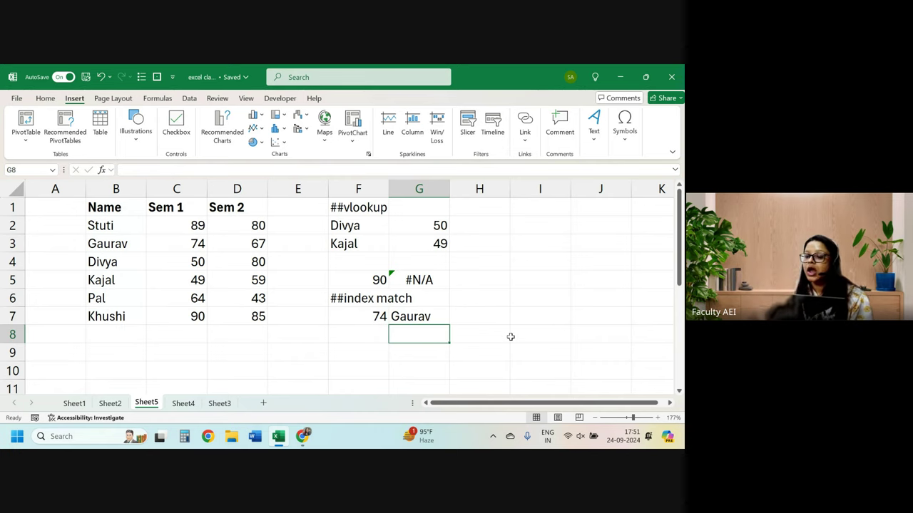
# Enter =INDEX(B1:D1,,2) in H7 so it returns the header Sem 1
pyautogui.press('Up')
pyautogui.press('Right')
pyautogui.write('=')
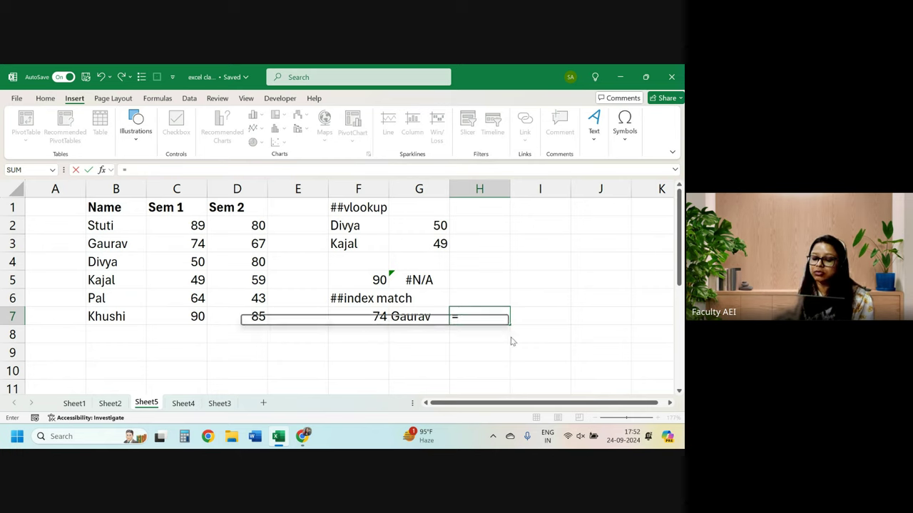
pyautogui.write('index(')
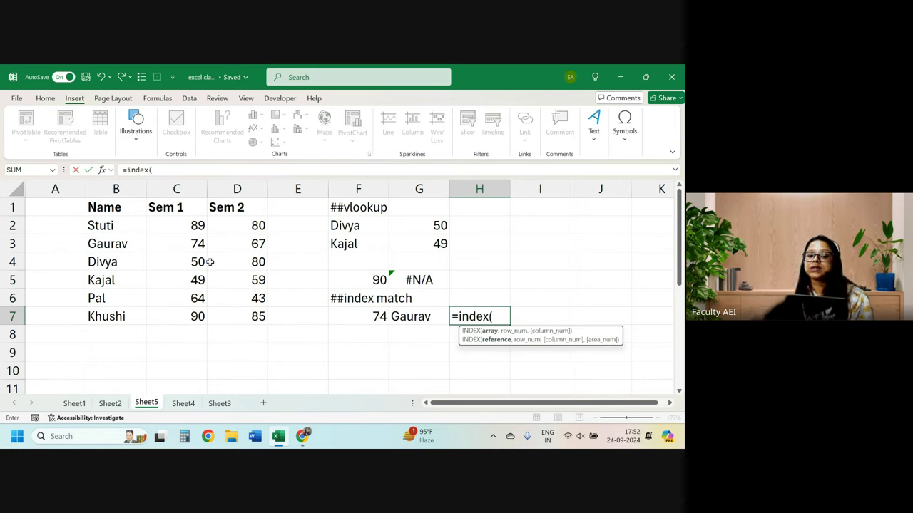
pyautogui.moveTo(119, 208); pyautogui.dragTo(236, 207)
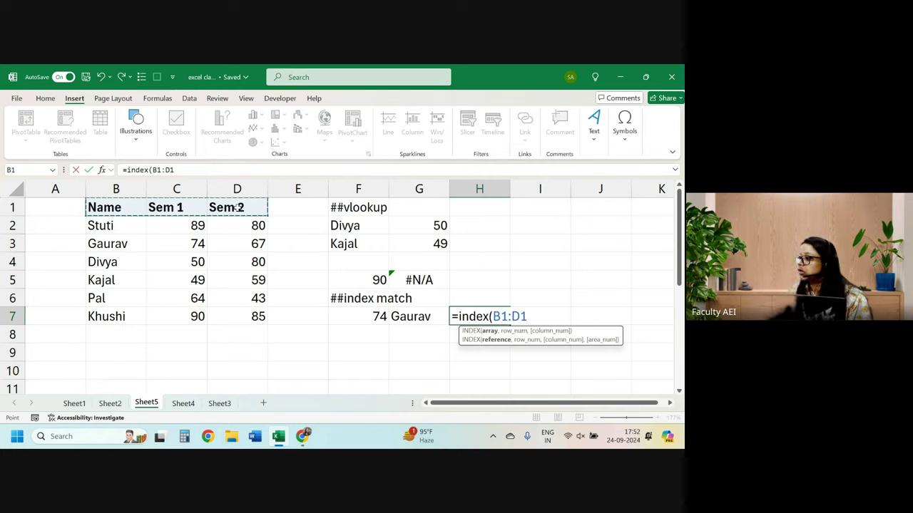
pyautogui.write(',')
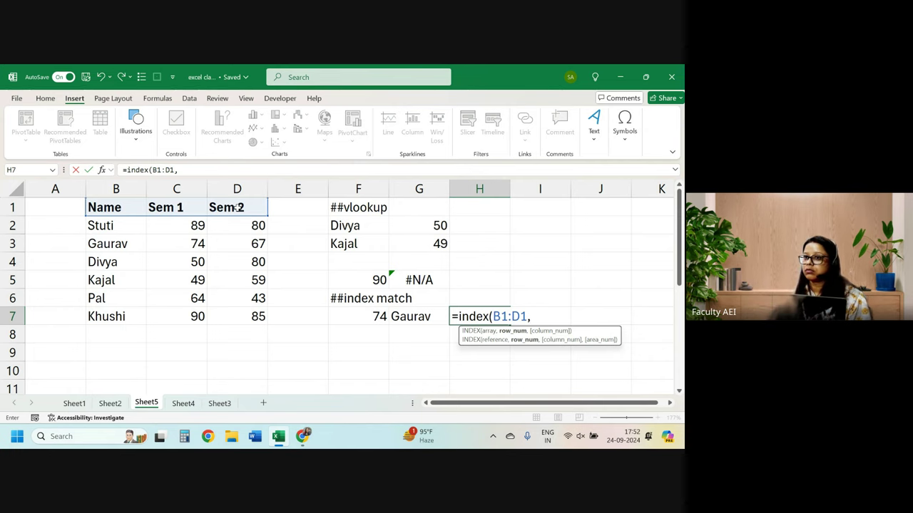
pyautogui.write(',')
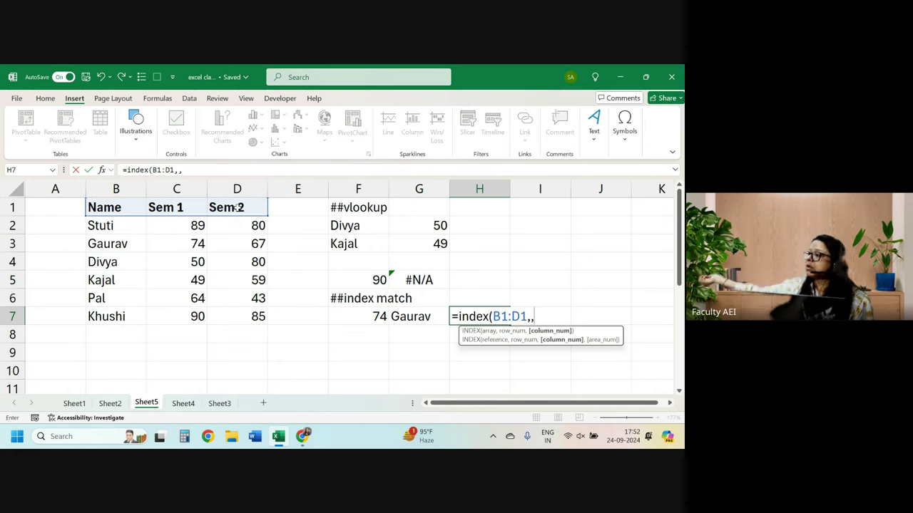
pyautogui.write('2')
pyautogui.press('Return')
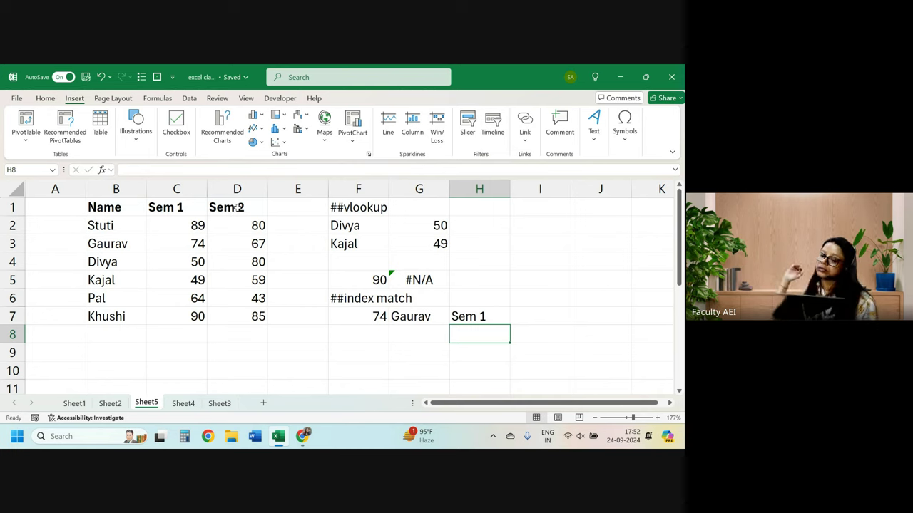
pyautogui.click(365, 315)
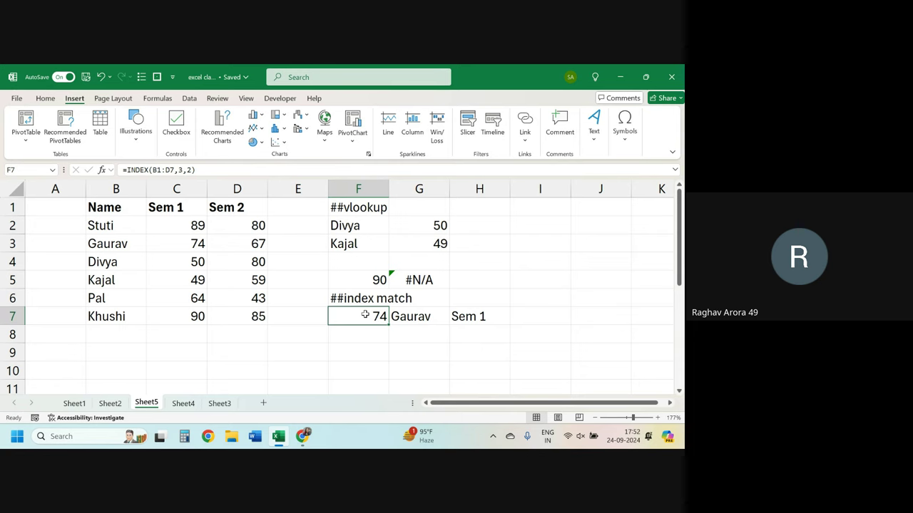
pyautogui.click(377, 279)
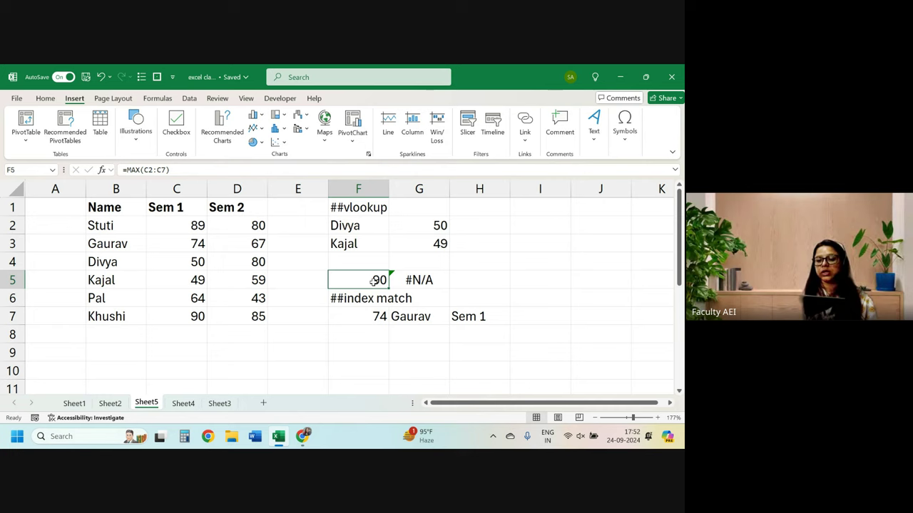
pyautogui.click(368, 317)
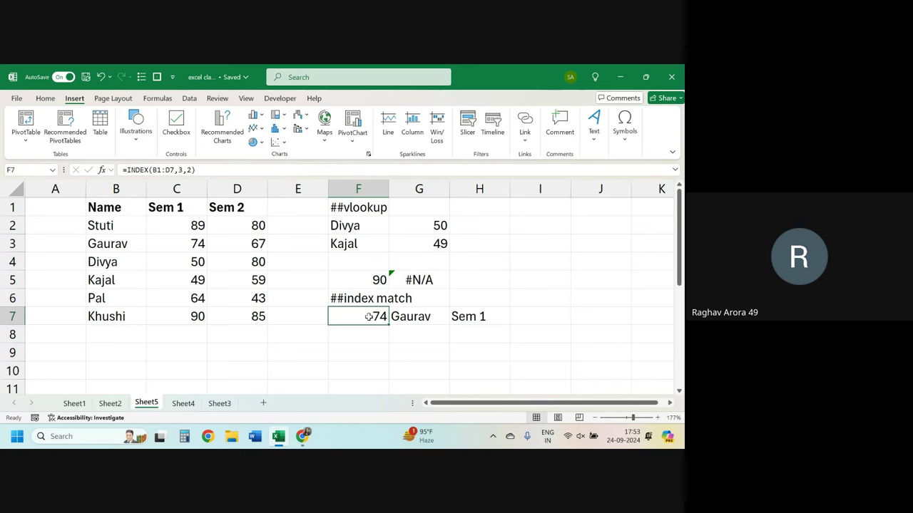
# Open Kajal's =VLOOKUP(F3,$B$1:$C$7,2,FALSE) formula in G3 for editing
pyautogui.doubleClick(413, 244)
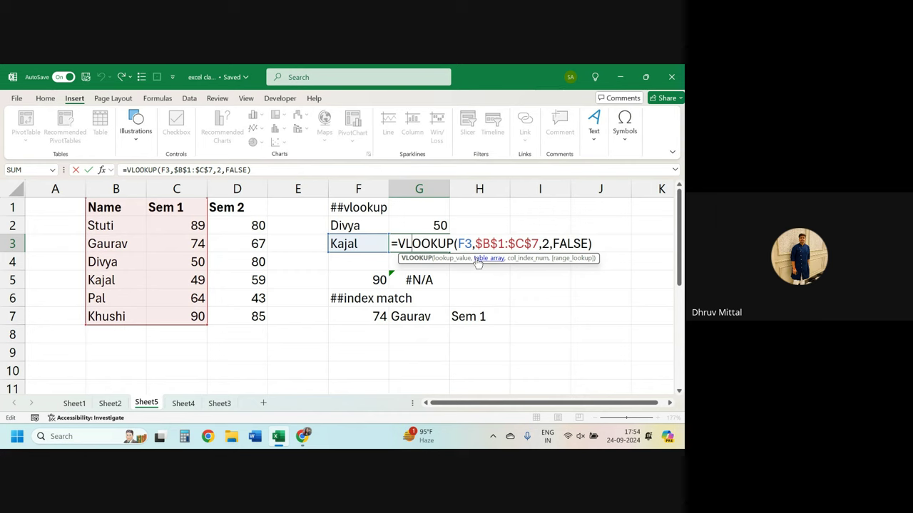
# Commit Kajal's lookup in G3 showing 49, then look at Kajal in the Name column
pyautogui.press('Return')
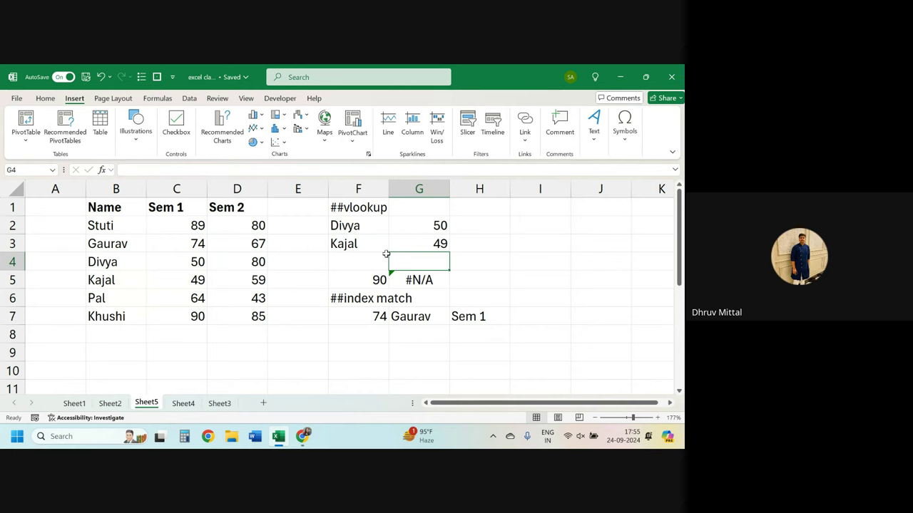
pyautogui.click(364, 244)
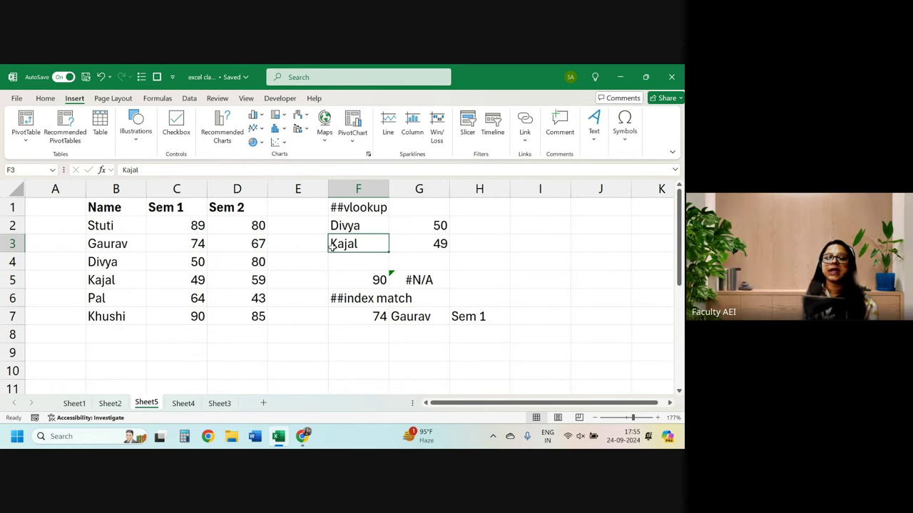
pyautogui.click(122, 277)
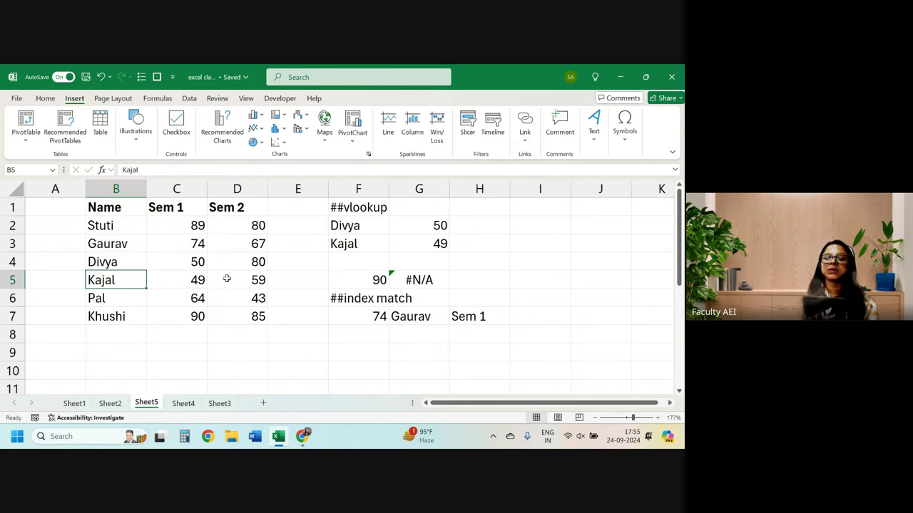
pyautogui.doubleClick(122, 280)
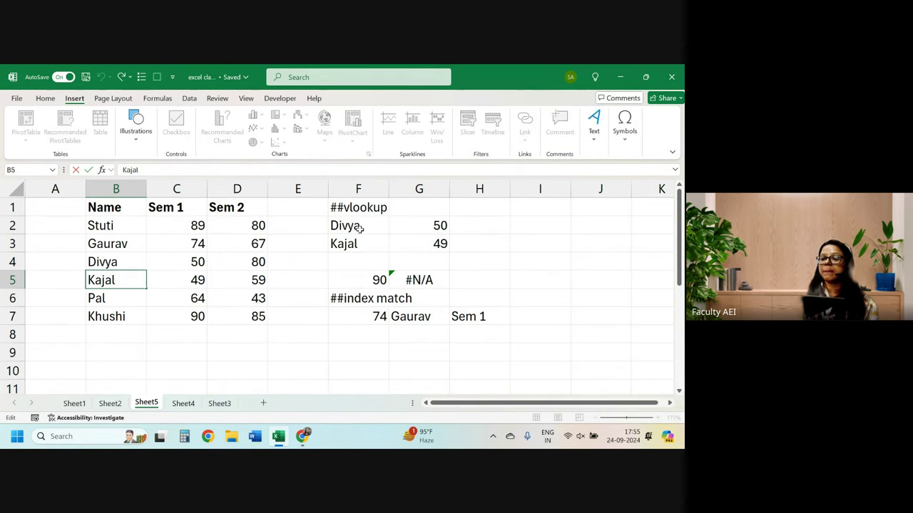
# Alter the lookup name in F3 to see #N/A, then undo so G3 returns 49
pyautogui.doubleClick(118, 280)
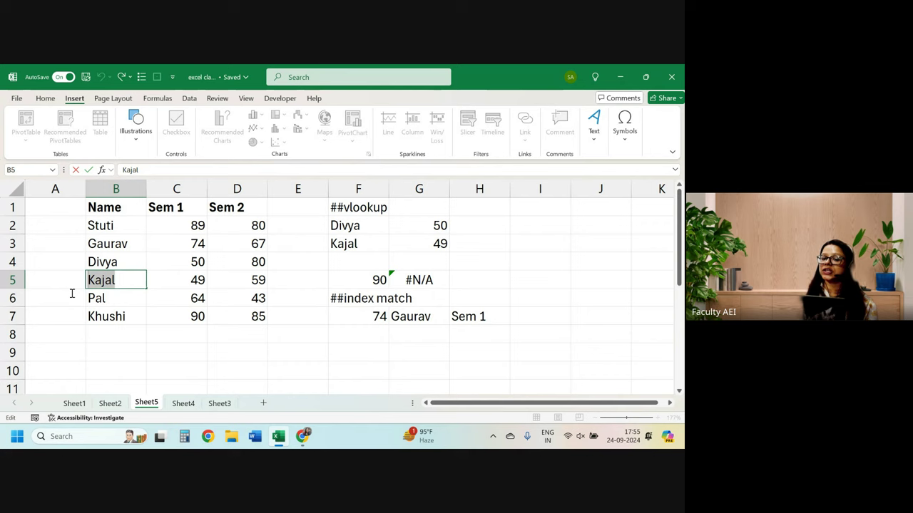
pyautogui.click(132, 288)
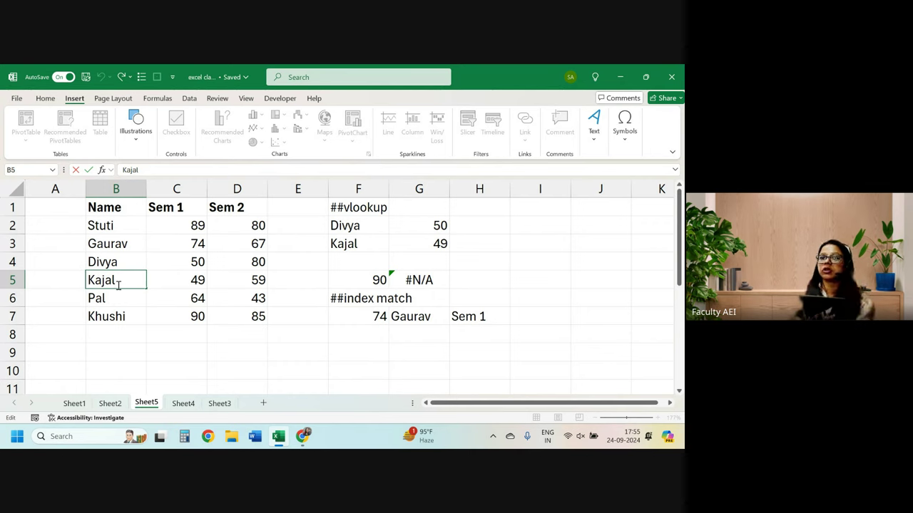
pyautogui.doubleClick(361, 243)
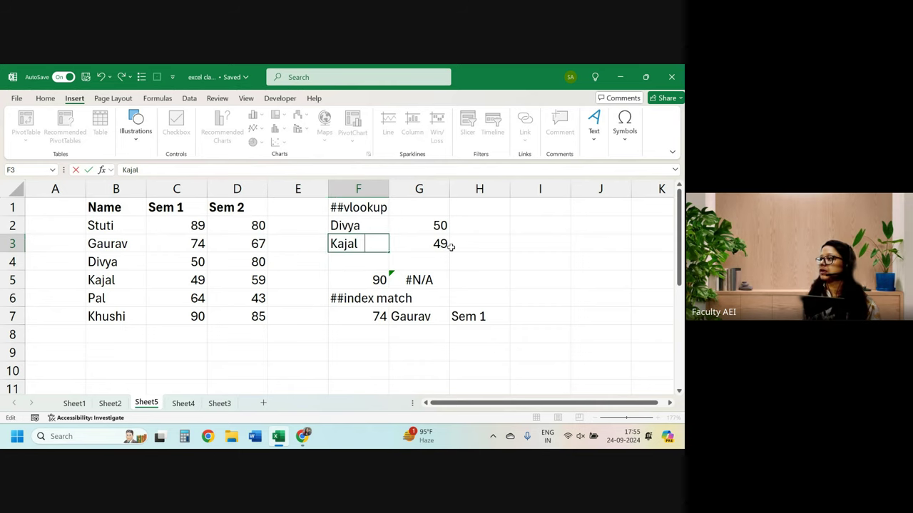
pyautogui.press('Return')
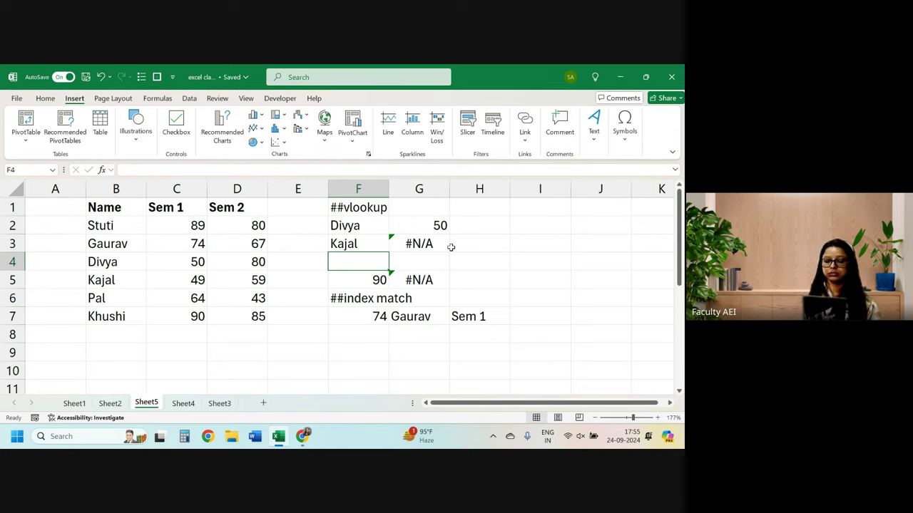
pyautogui.hotkey('ctrl', 'z')
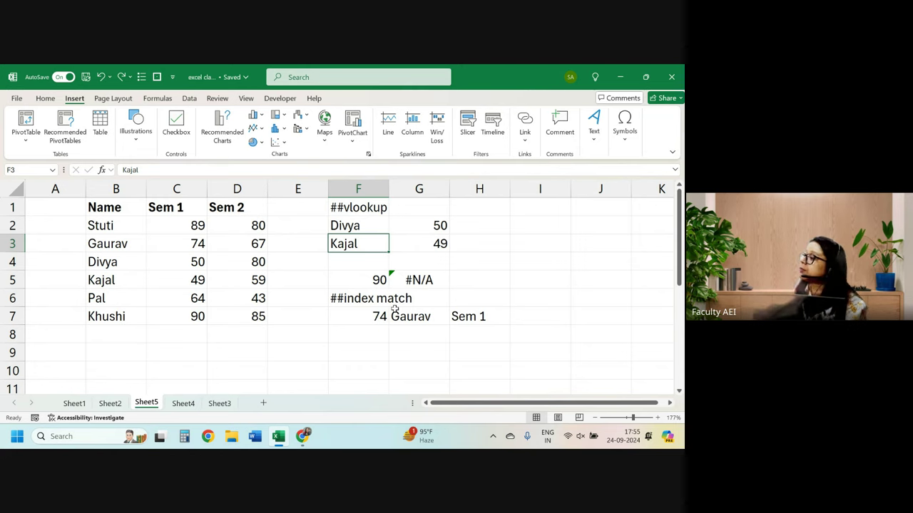
# Enter =MATCH("Sem 1",B1:D1,0) in F8, returning header position 2
pyautogui.click(361, 343)
pyautogui.write('=mat')
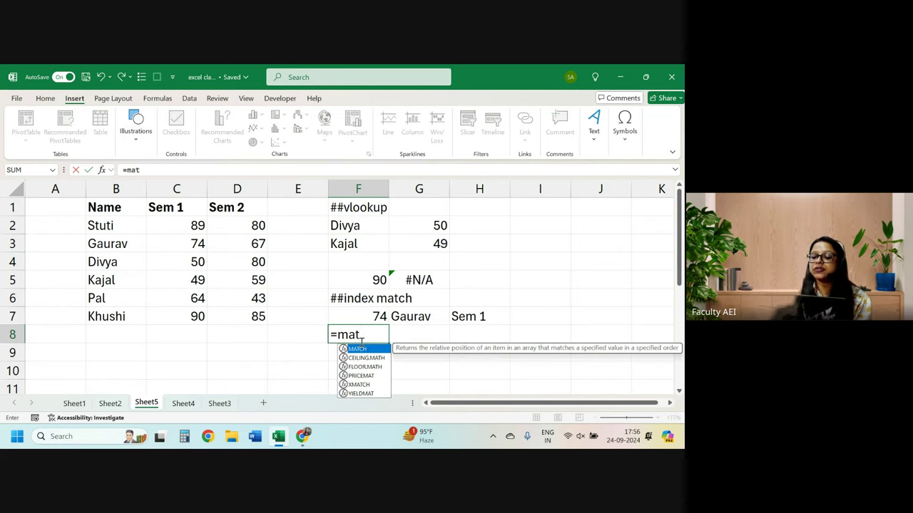
pyautogui.press('Tab')
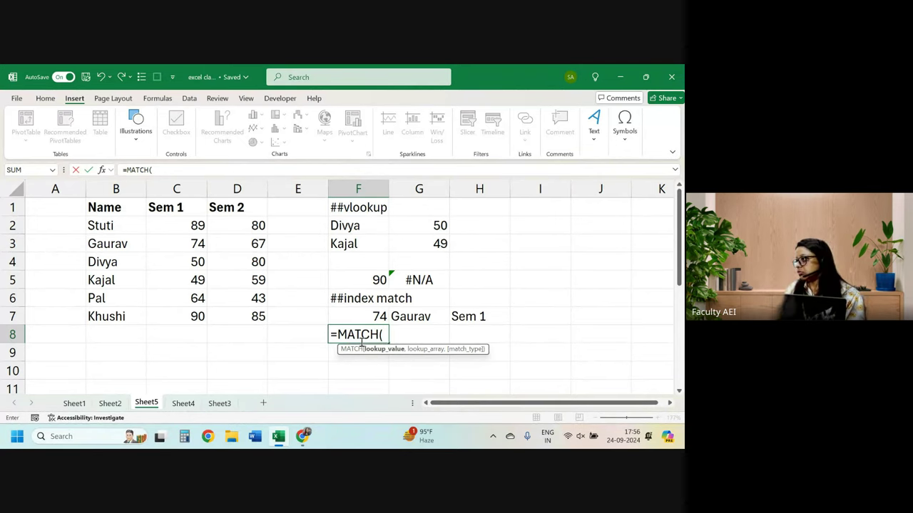
pyautogui.write('"')
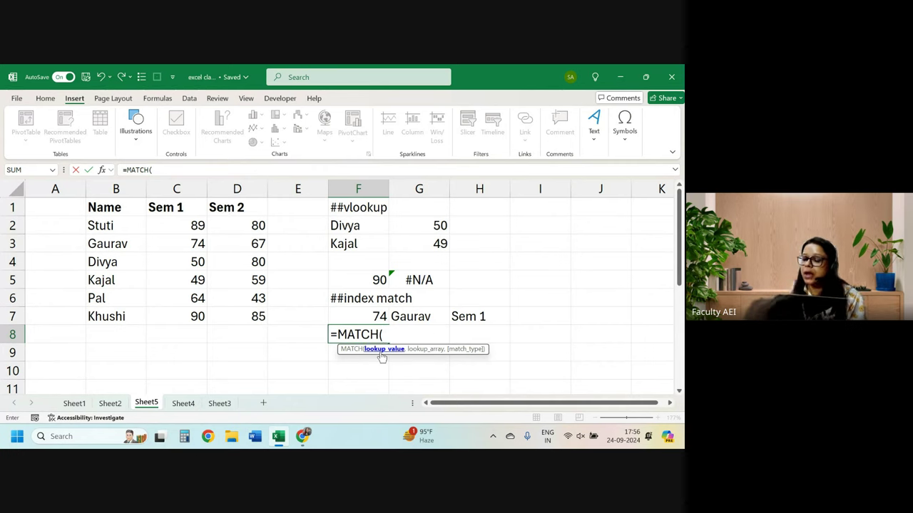
pyautogui.write('"Sem 1')
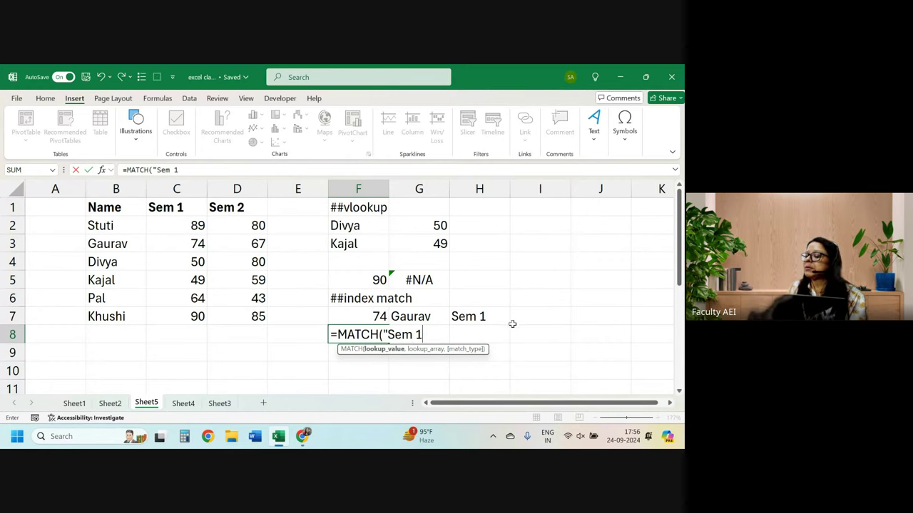
pyautogui.write('"')
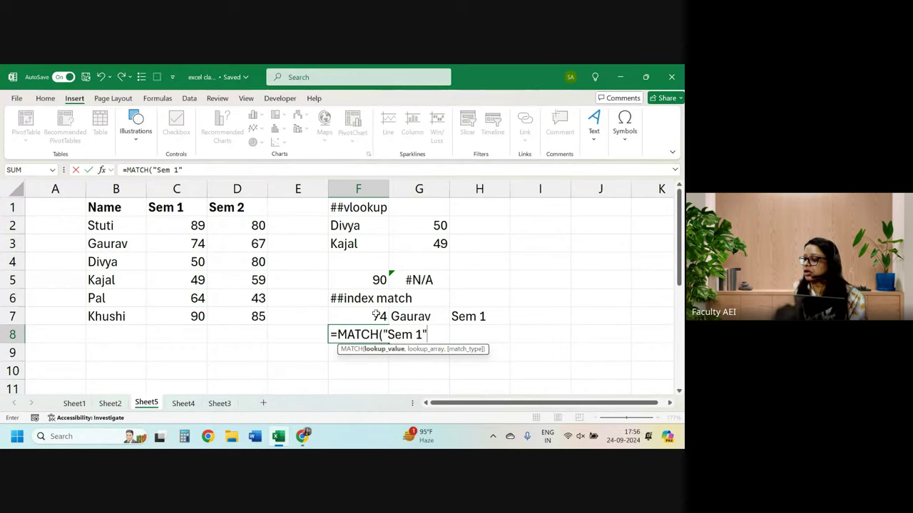
pyautogui.write(',')
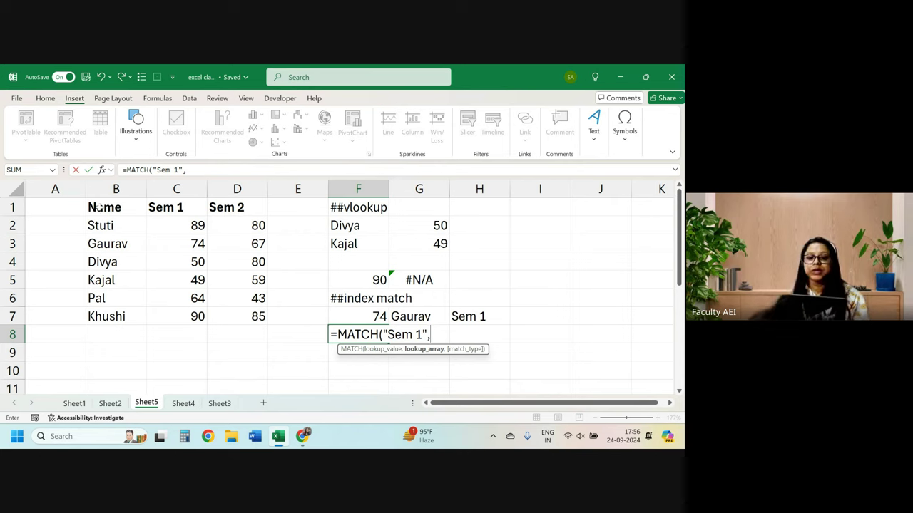
pyautogui.moveTo(107, 207); pyautogui.dragTo(248, 208)
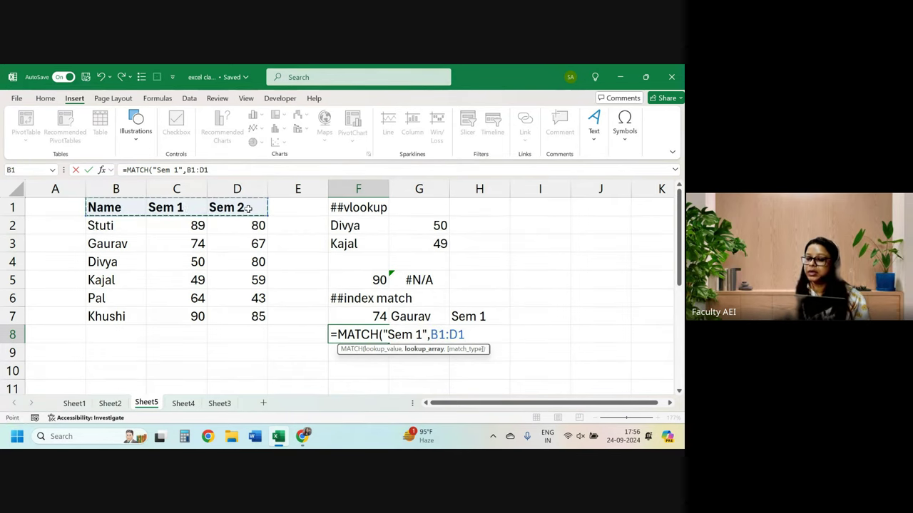
pyautogui.write(',')
pyautogui.press('Down')
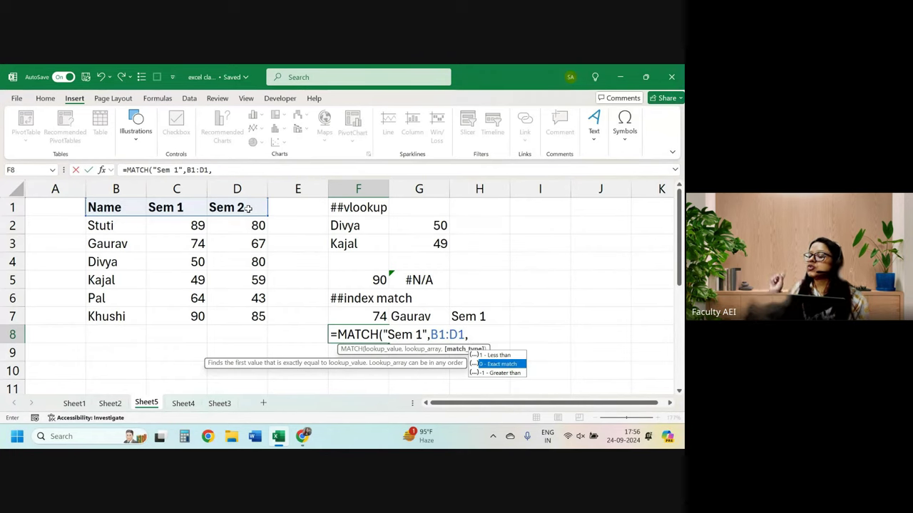
pyautogui.press('Tab')
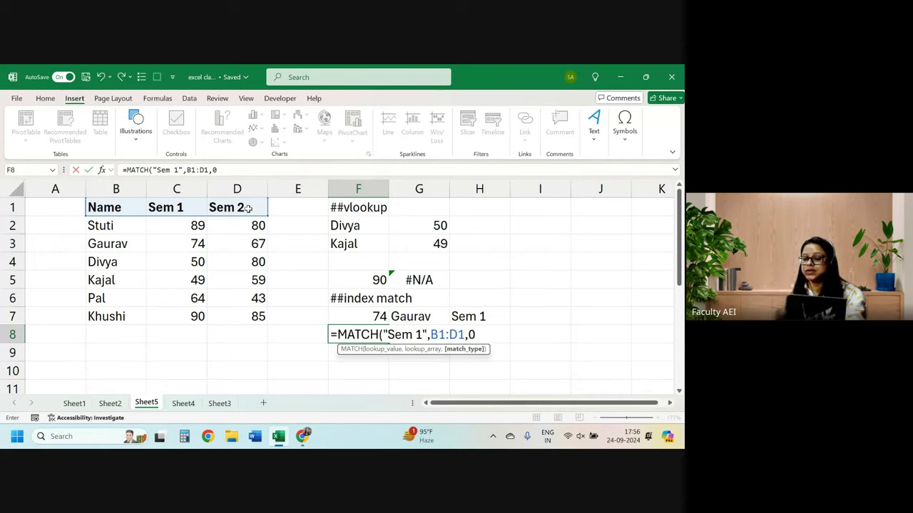
pyautogui.write(')')
pyautogui.press('Return')
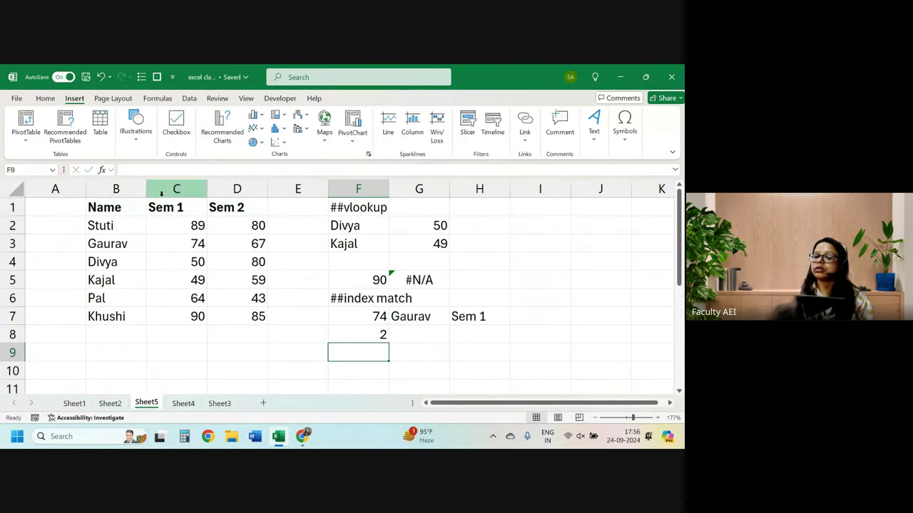
pyautogui.click(369, 338)
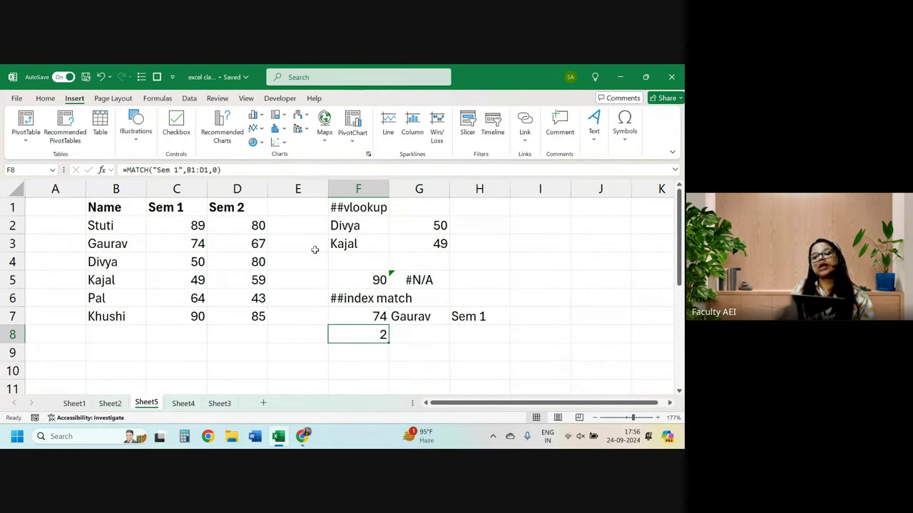
# Enter =MATCH(G7,B1:B7,0) in G8 to find Gaurav's position, 3
pyautogui.click(407, 329)
pyautogui.write('=mac')
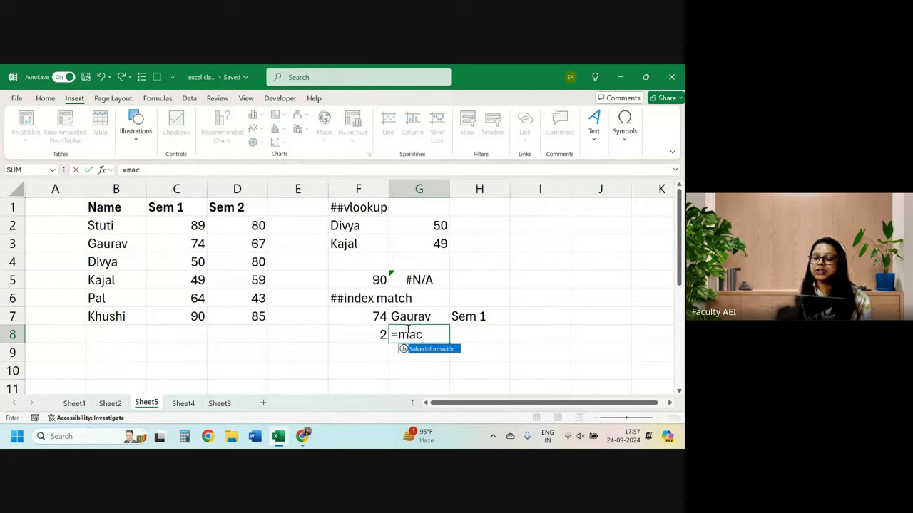
pyautogui.press('BackSpace')
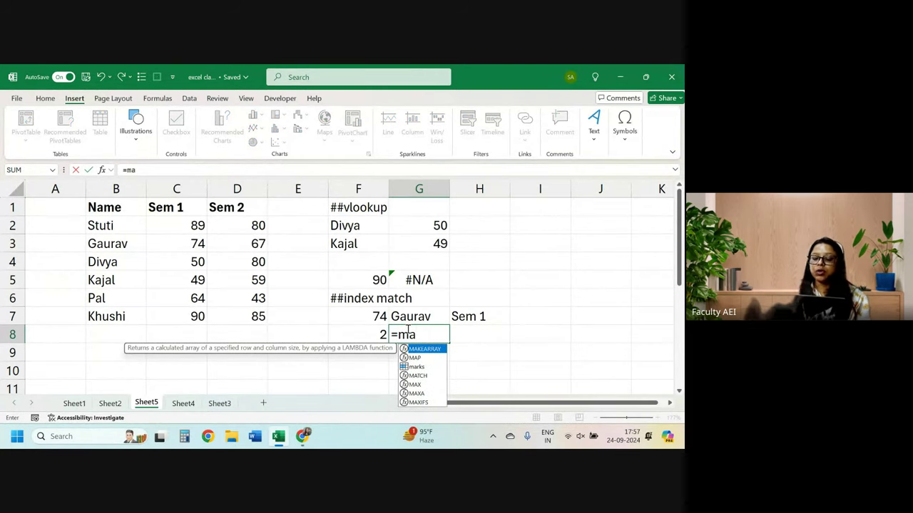
pyautogui.write('t')
pyautogui.press('Tab')
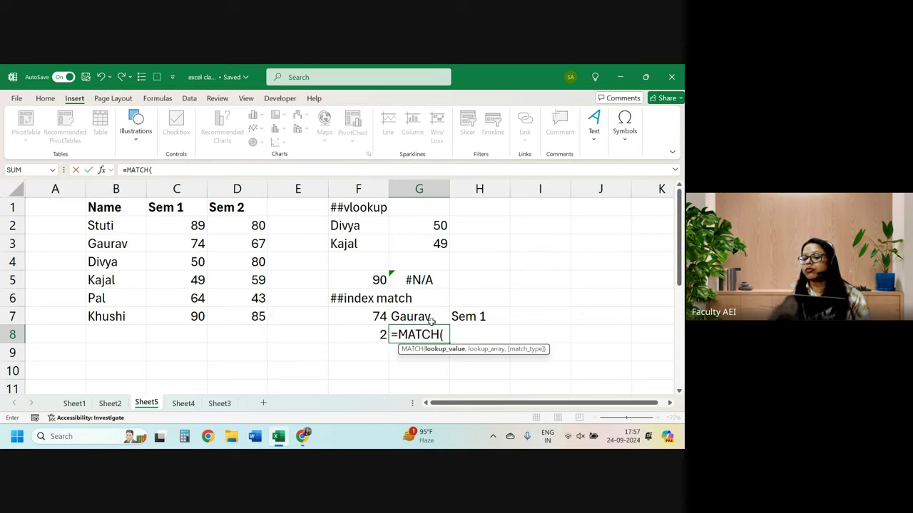
pyautogui.click(424, 316)
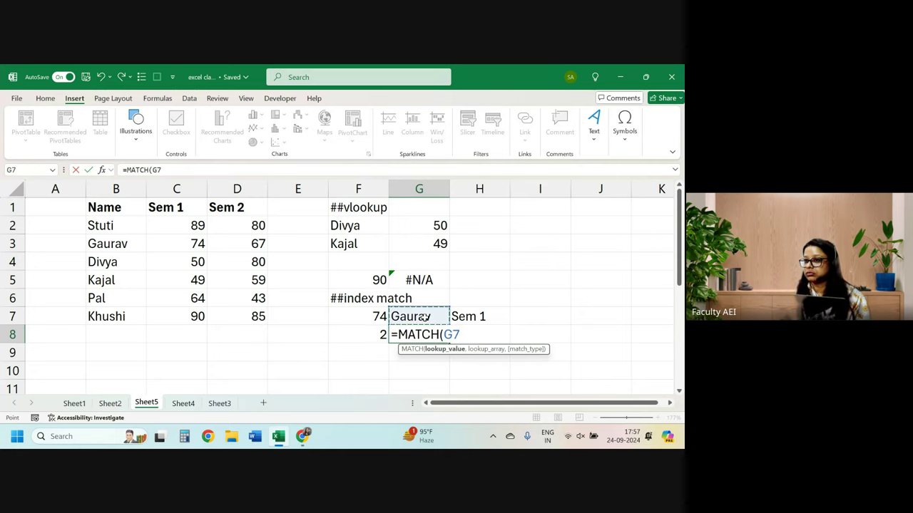
pyautogui.write(',')
pyautogui.moveTo(112, 208); pyautogui.dragTo(108, 318)
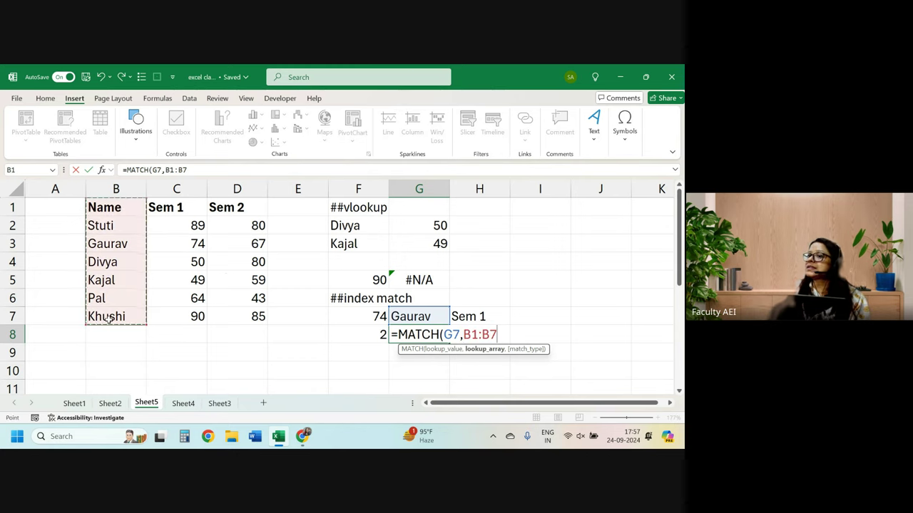
pyautogui.write(',')
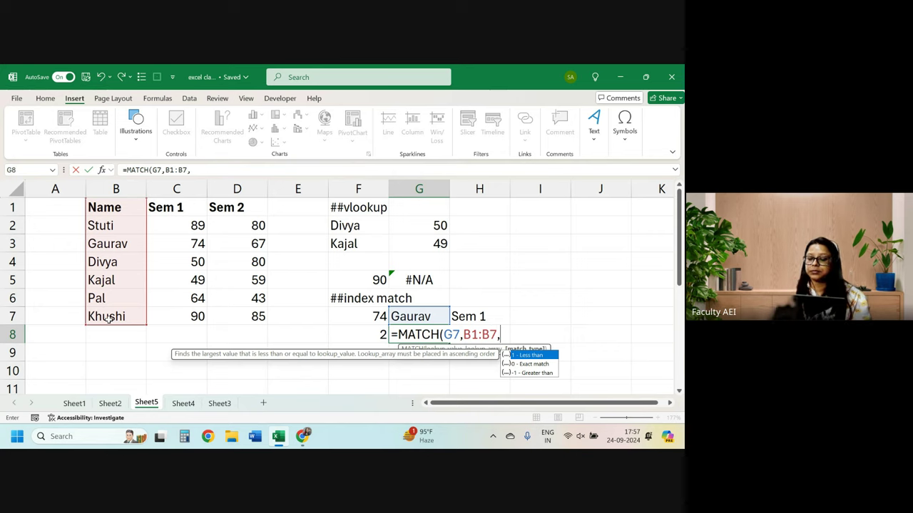
pyautogui.write('0)')
pyautogui.press('Return')
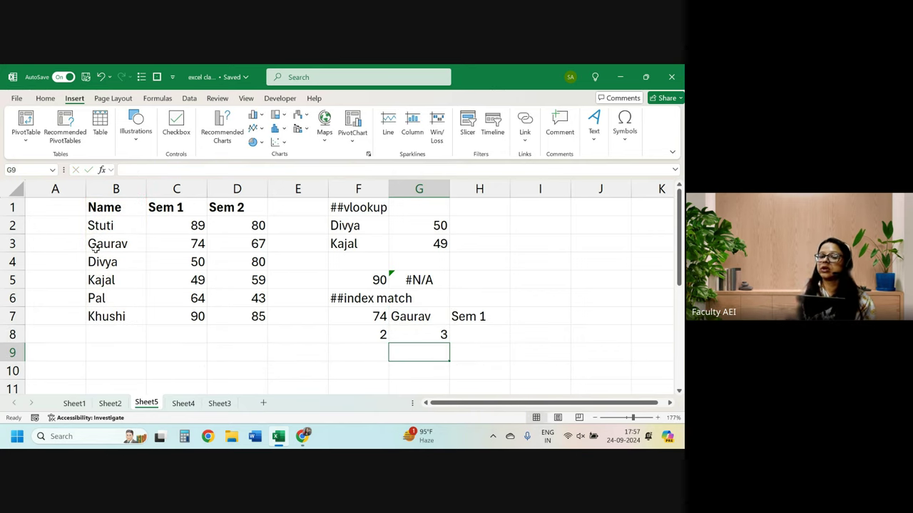
pyautogui.click(104, 248)
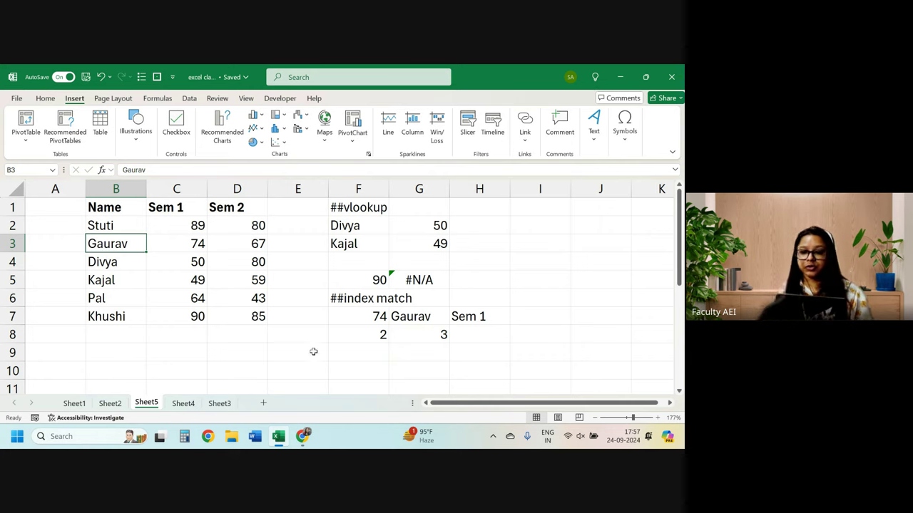
pyautogui.click(385, 335)
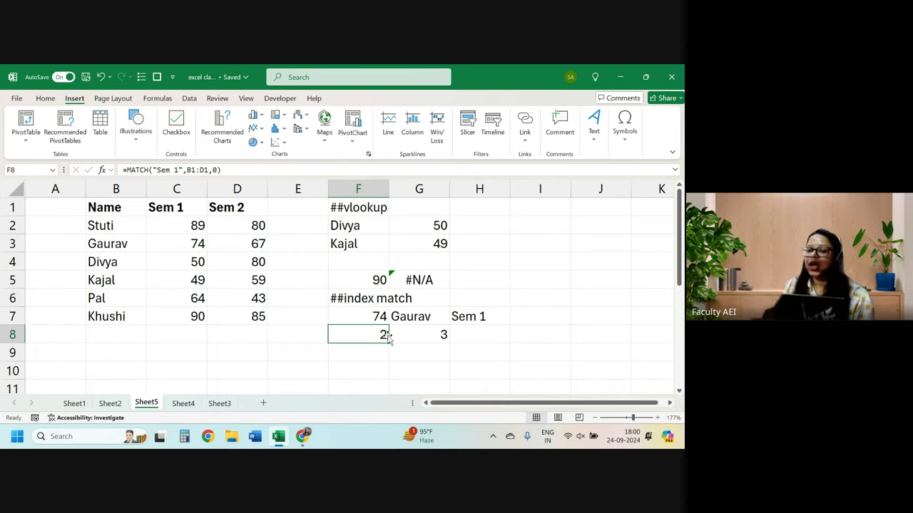
# Start a formula in F9, then clear it so F9 stays empty
pyautogui.click(368, 351)
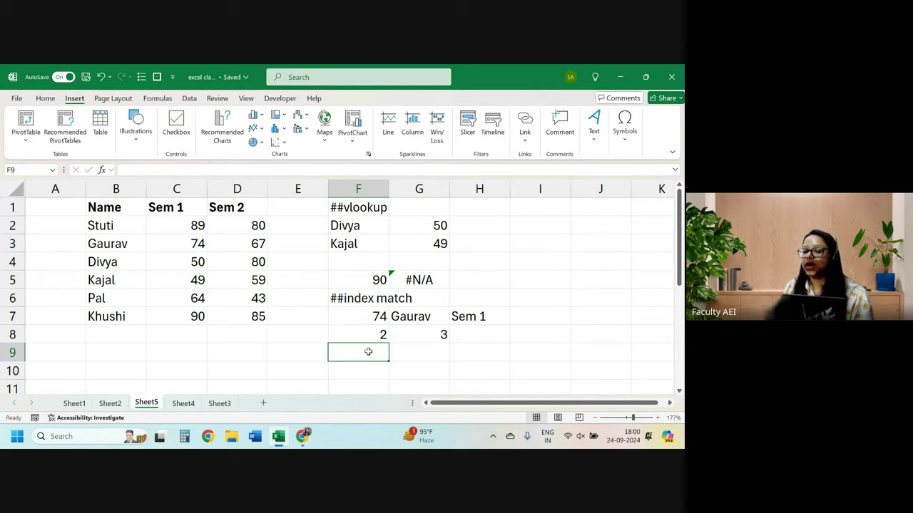
pyautogui.write('=')
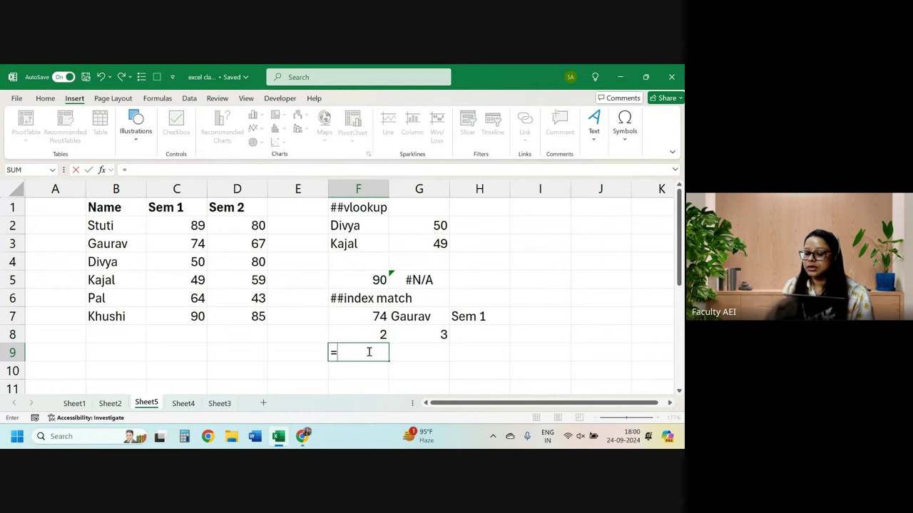
pyautogui.write('ind')
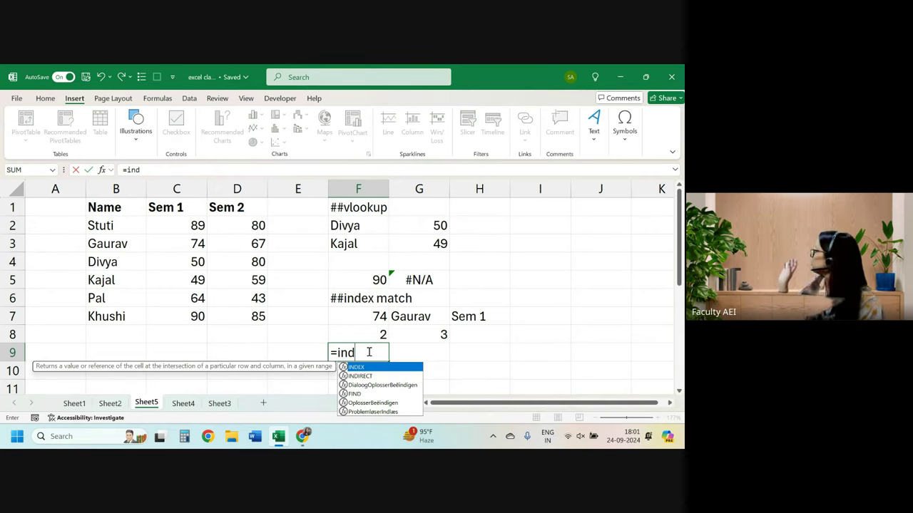
pyautogui.press('BackSpace')
pyautogui.press('BackSpace')
pyautogui.press('BackSpace')
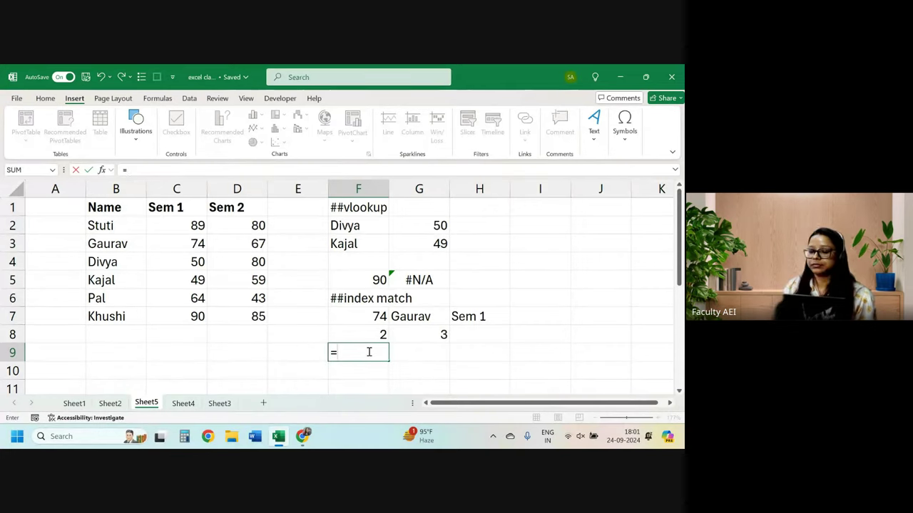
pyautogui.press('BackSpace')
# Enter 90 in I2, then start replacing it with a =MAX( formula
pyautogui.click(536, 226)
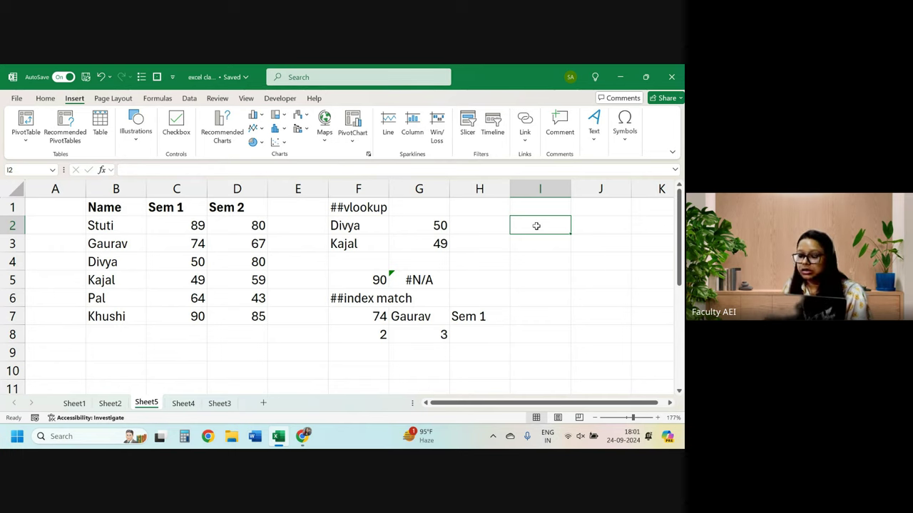
pyautogui.write('max')
pyautogui.press('BackSpace')
pyautogui.press('BackSpace')
pyautogui.press('BackSpace')
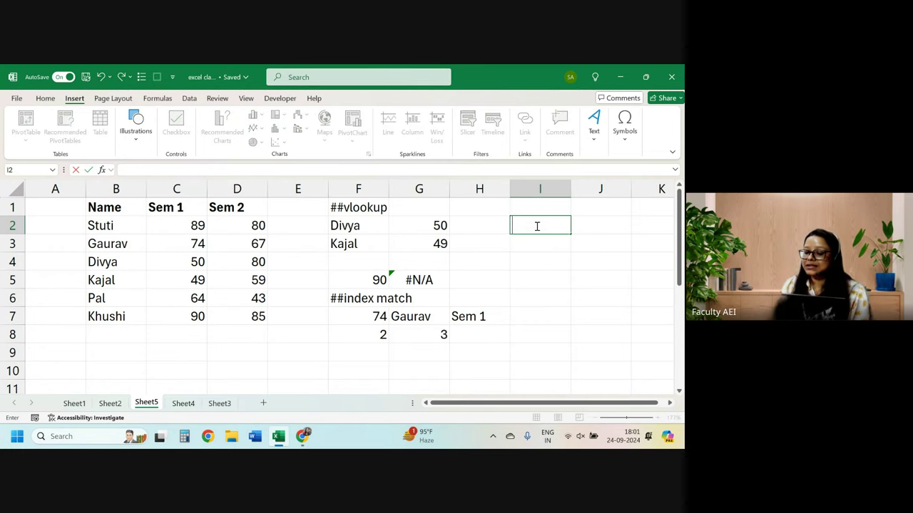
pyautogui.write('90')
pyautogui.press('Tab')
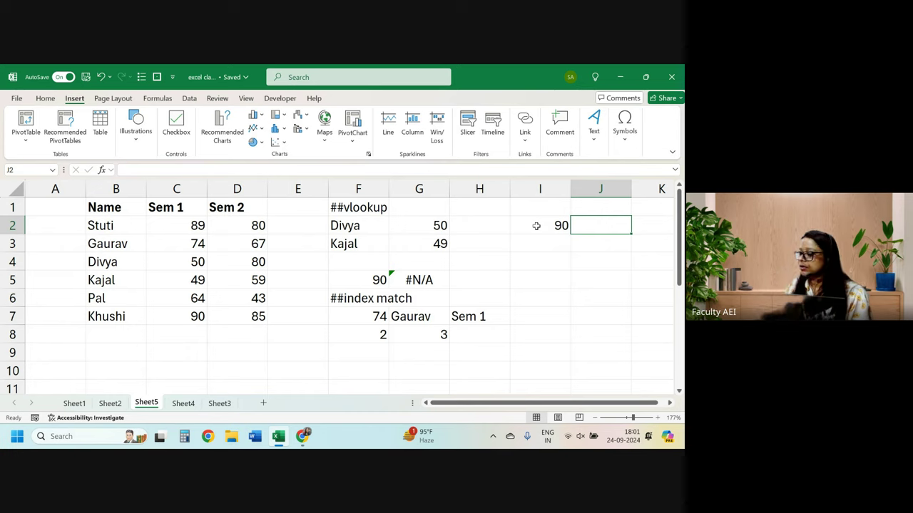
pyautogui.click(536, 225)
pyautogui.write('=m')
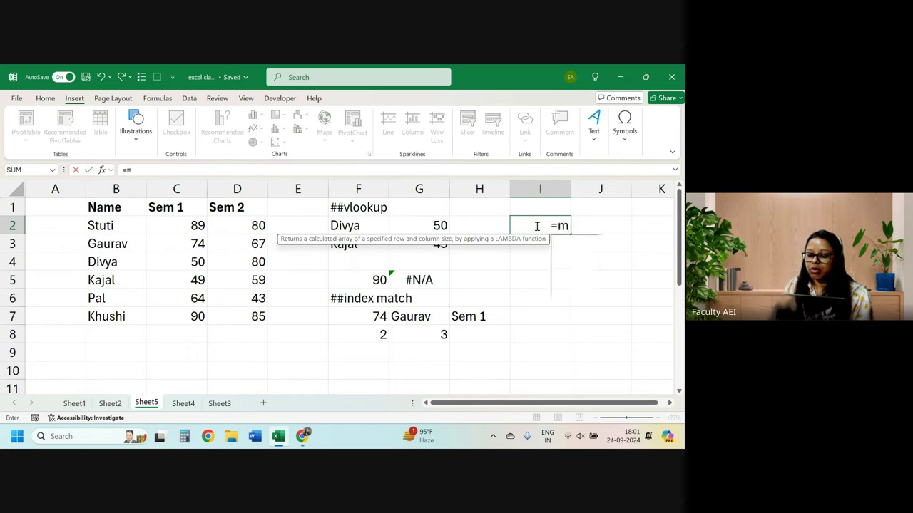
pyautogui.write('ax(')
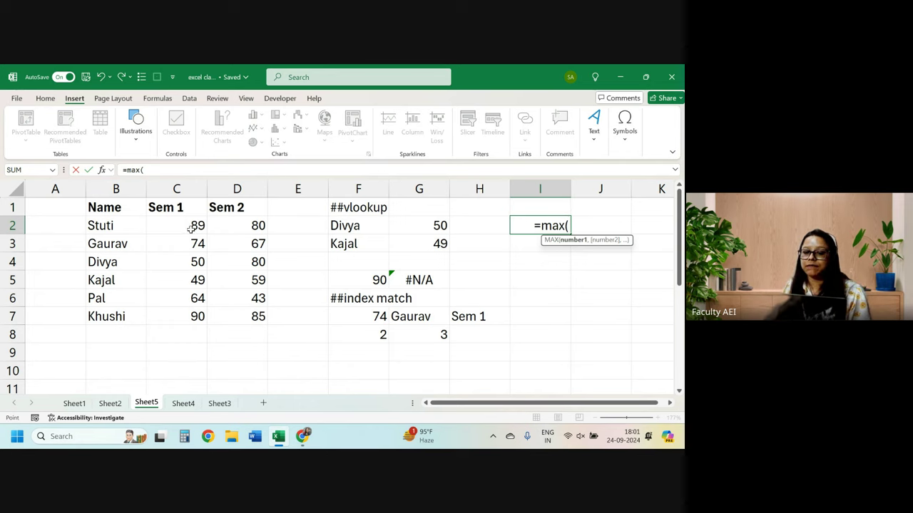
# Complete =MAX(C2:C7) in I2 so it returns 90
pyautogui.moveTo(199, 231); pyautogui.dragTo(195, 314)
pyautogui.press('Return')
pyautogui.press('Up')
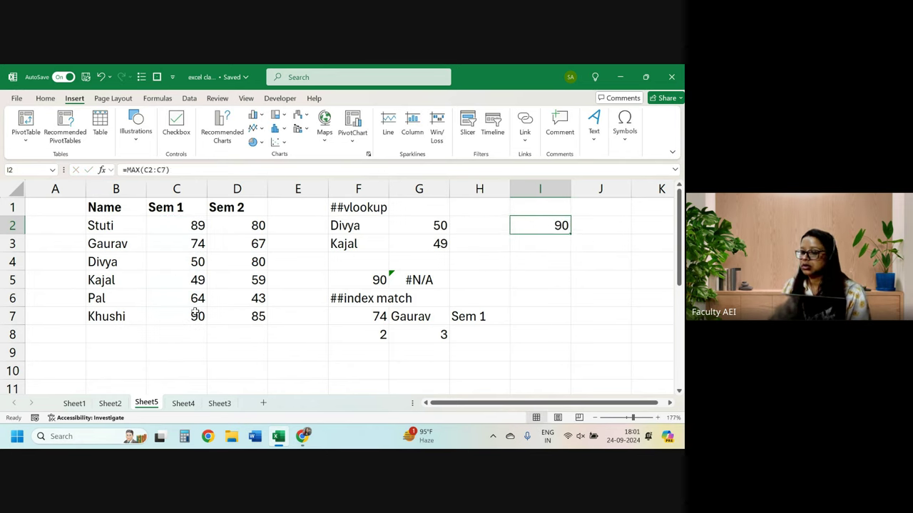
pyautogui.press('Right')
pyautogui.press('Up')
pyautogui.press('Left')
# Add headings Max marks in I1 and Name in J1, and widen column I
pyautogui.write('x ma')
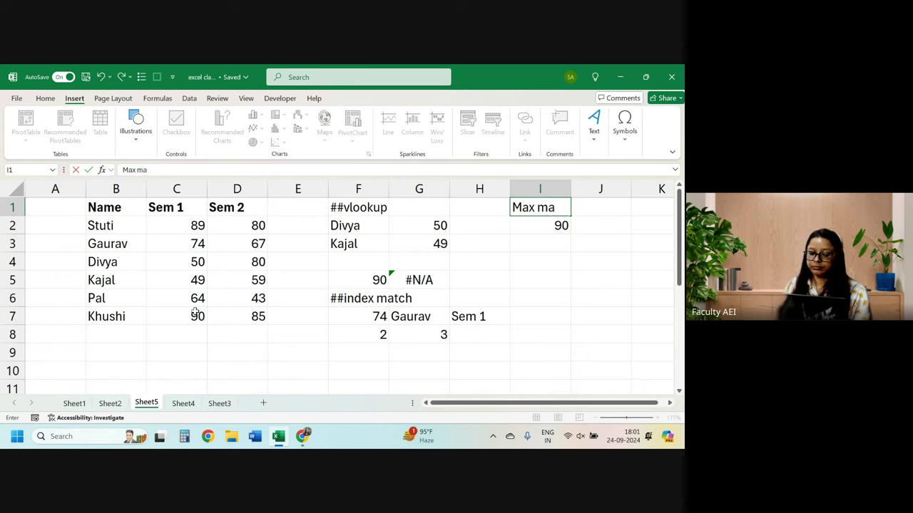
pyautogui.write('rks')
pyautogui.press('Tab')
pyautogui.write('Nme')
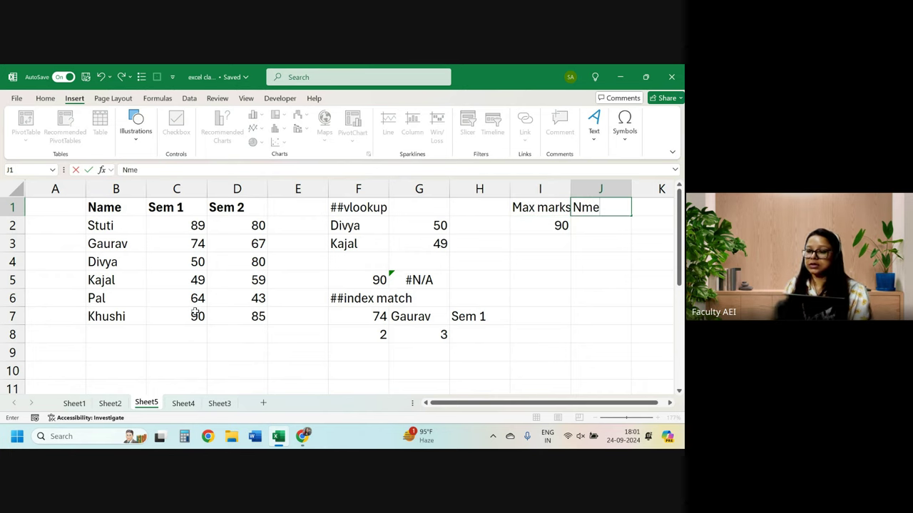
pyautogui.write('ame')
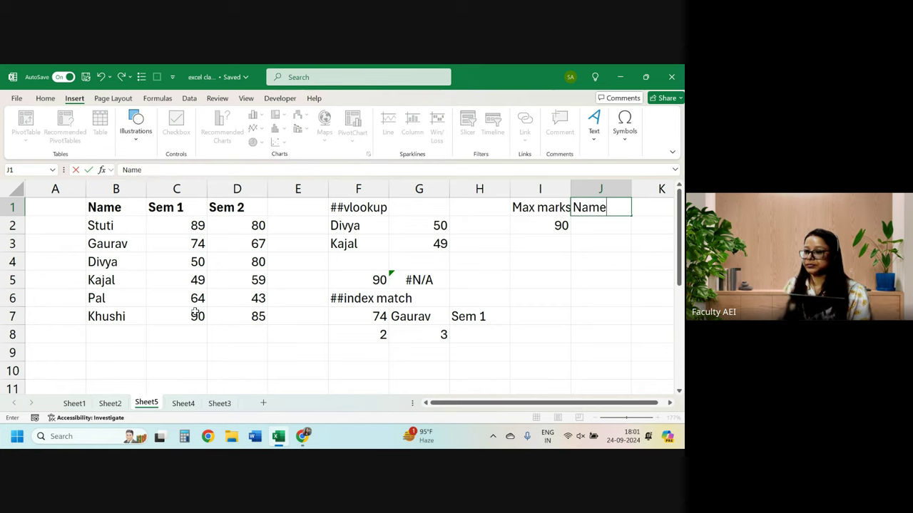
pyautogui.press('Return')
pyautogui.click(578, 187)
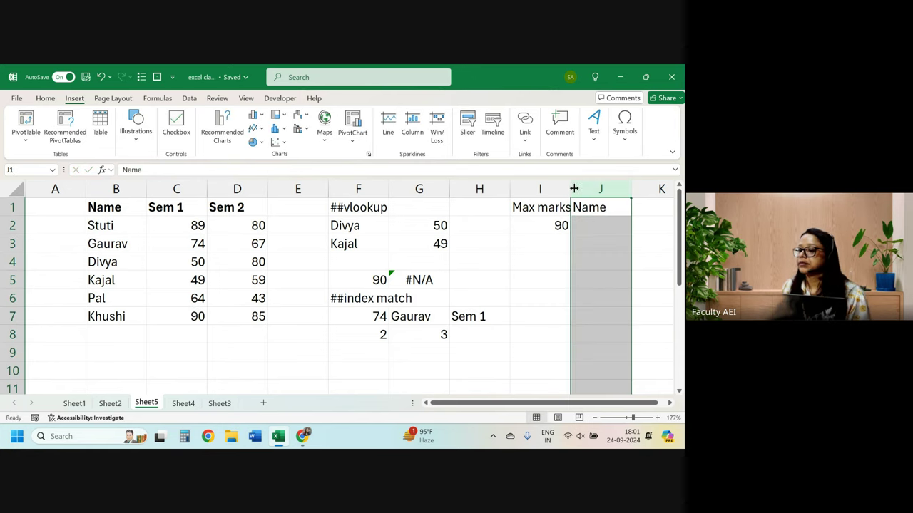
pyautogui.moveTo(570, 188); pyautogui.dragTo(573, 188)
pyautogui.click(594, 225)
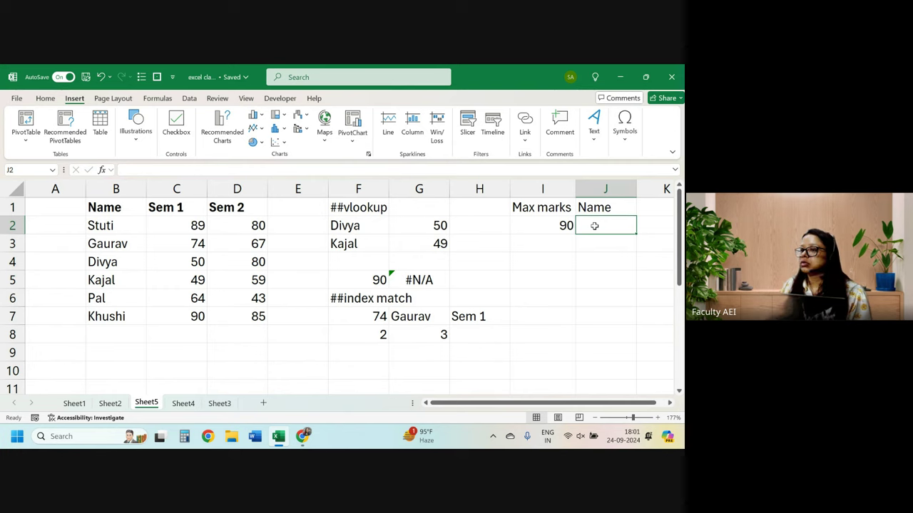
# In J2, begin =INDEX(B1:C7,match( over the Name and Sem 1 columns
pyautogui.write('=')
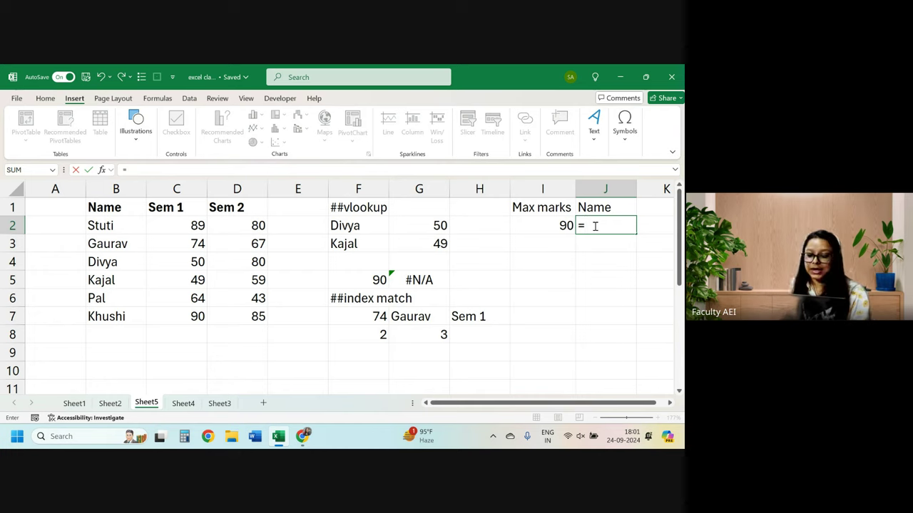
pyautogui.write('ind')
pyautogui.press('Tab')
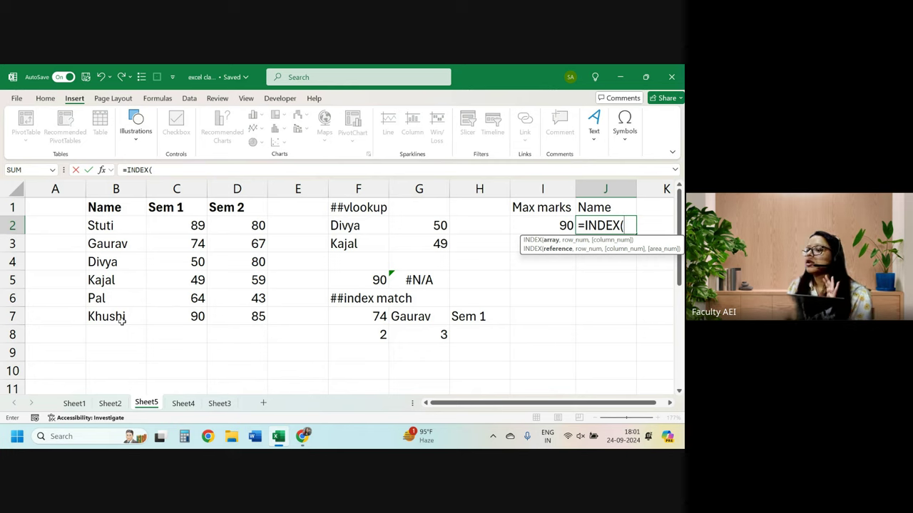
pyautogui.moveTo(102, 215)
pyautogui.mouseDown()
pyautogui.moveTo(245, 316)
pyautogui.moveTo(198, 315)
pyautogui.moveTo(222, 314)
pyautogui.mouseUp()
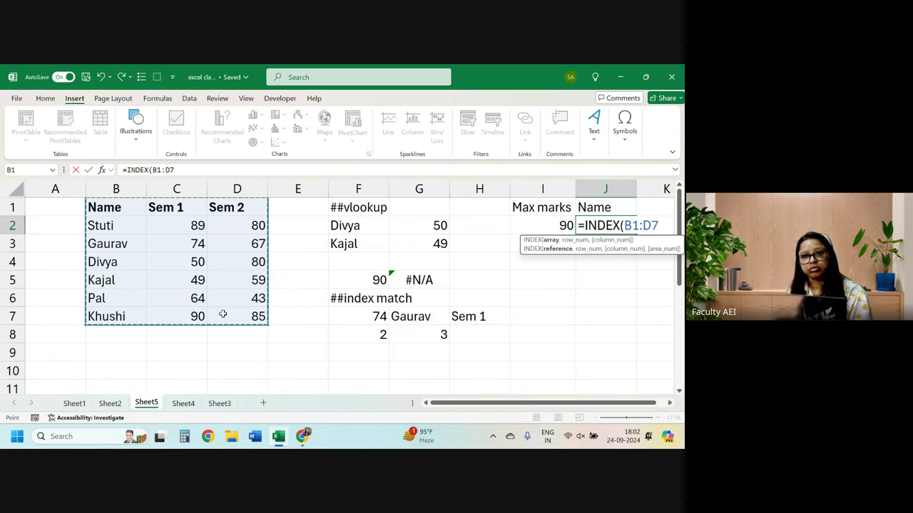
pyautogui.write(',')
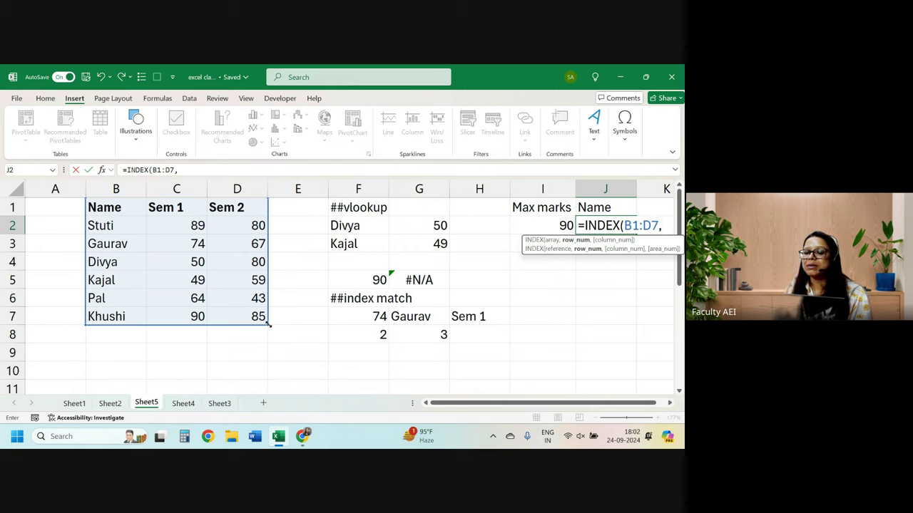
pyautogui.moveTo(268, 324); pyautogui.dragTo(228, 321)
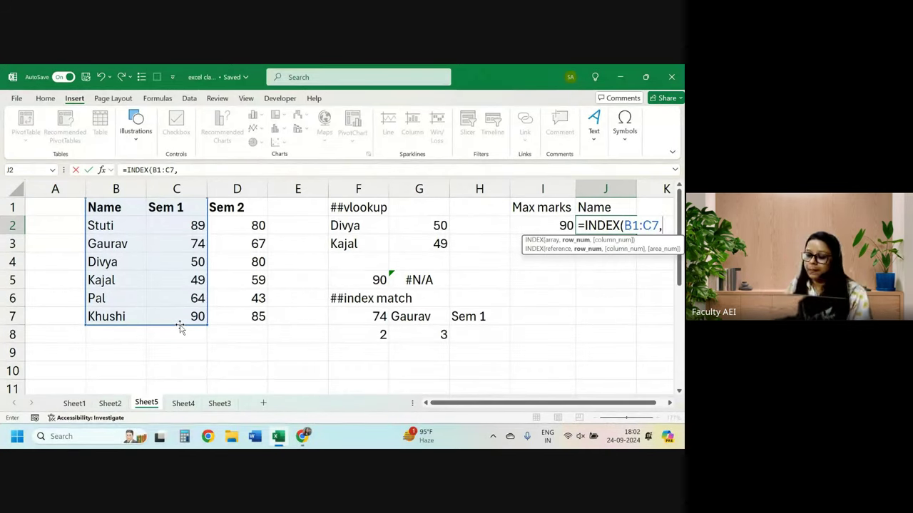
pyautogui.write('match(')
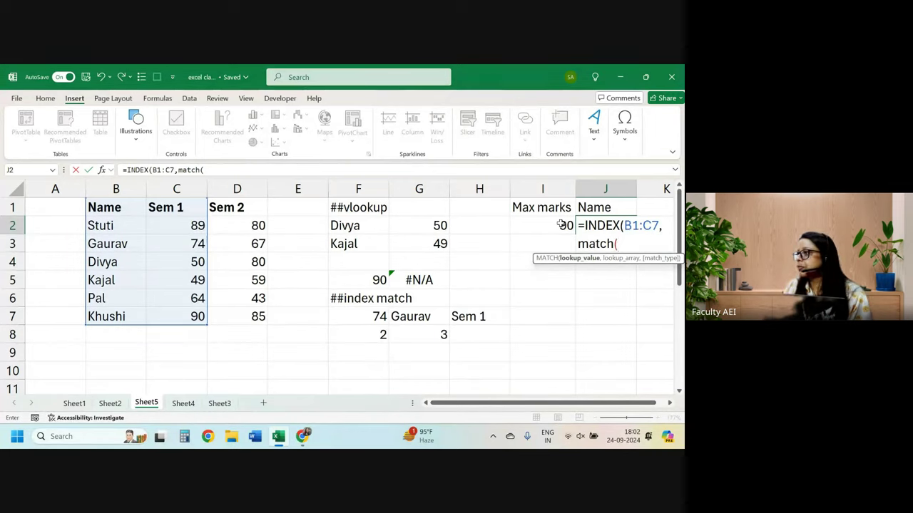
# Add MATCH(I2, C1:C7, 0) as the row argument of J2's INDEX formula
pyautogui.click(561, 225)
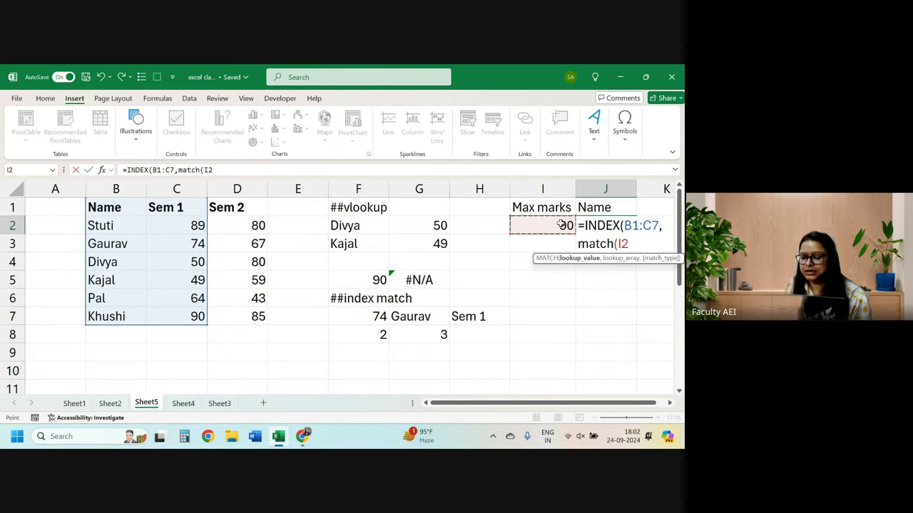
pyautogui.write(',')
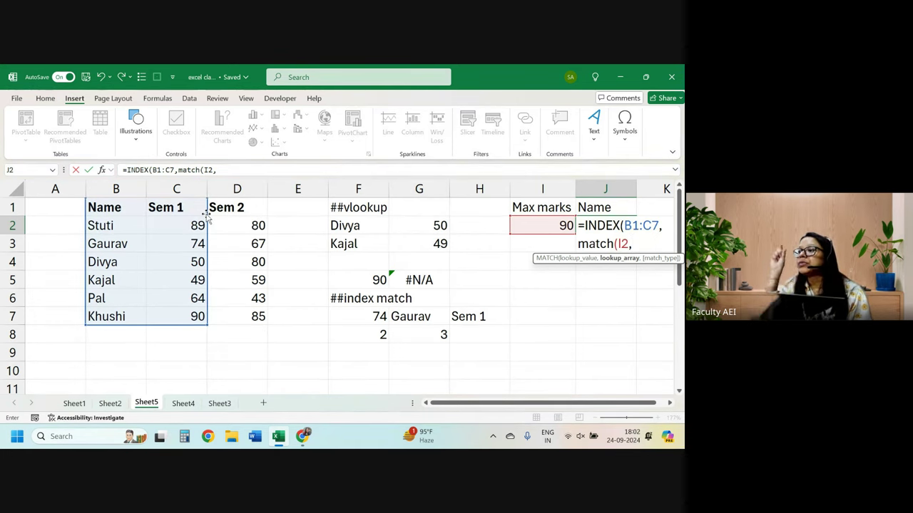
pyautogui.moveTo(193, 207); pyautogui.dragTo(189, 316)
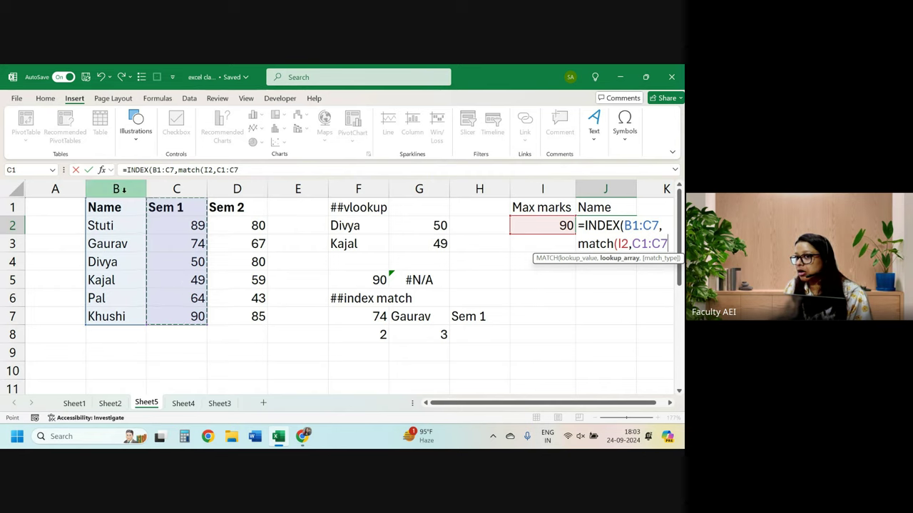
pyautogui.moveTo(185, 229); pyautogui.dragTo(183, 316)
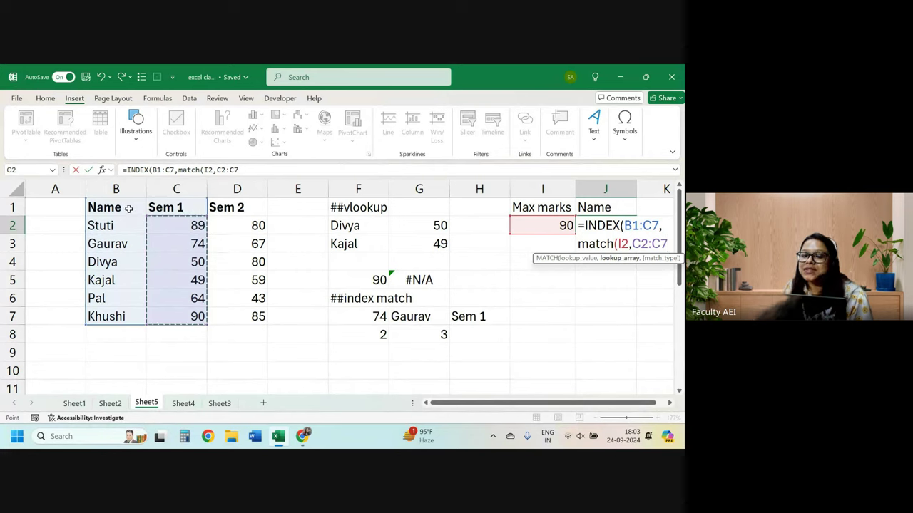
pyautogui.moveTo(129, 208); pyautogui.dragTo(192, 316)
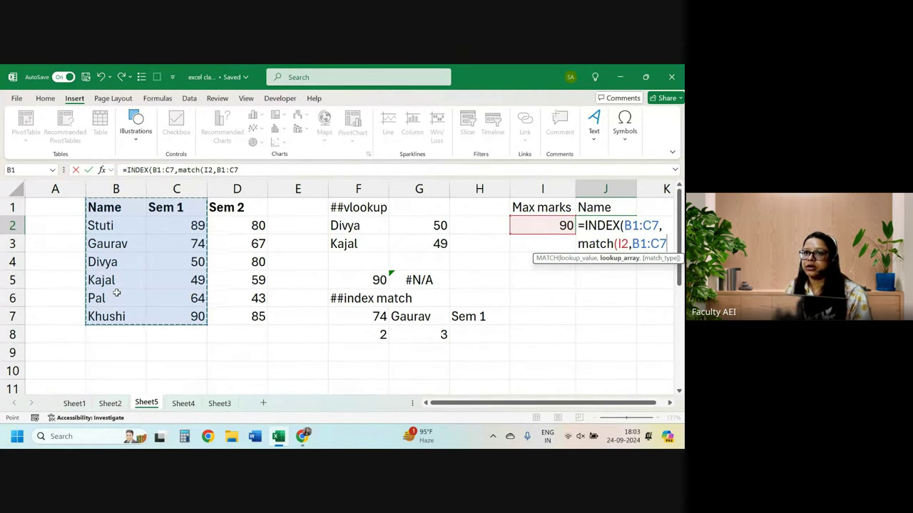
pyautogui.moveTo(163, 206); pyautogui.dragTo(174, 317)
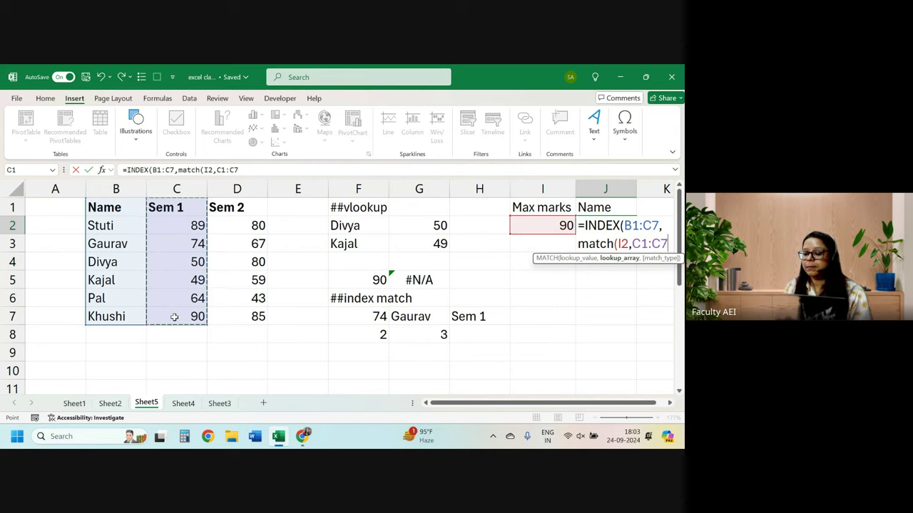
pyautogui.write(',')
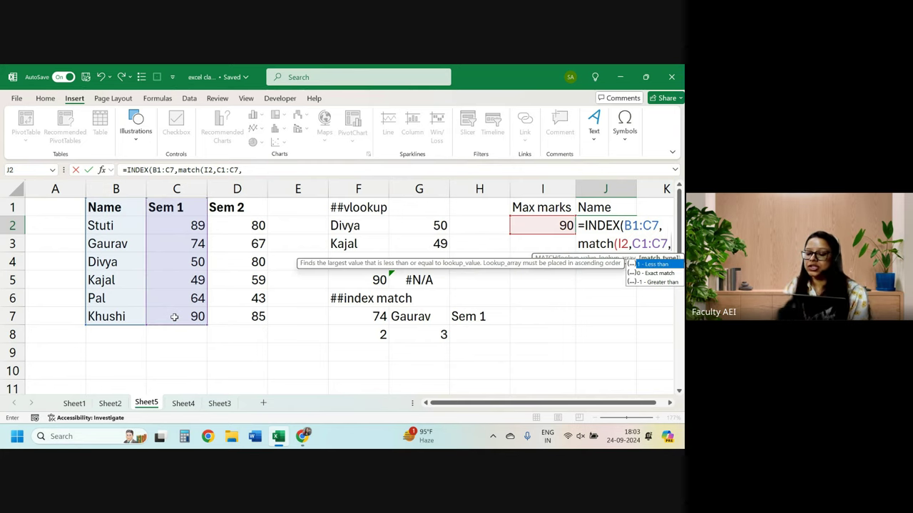
pyautogui.write('0)')
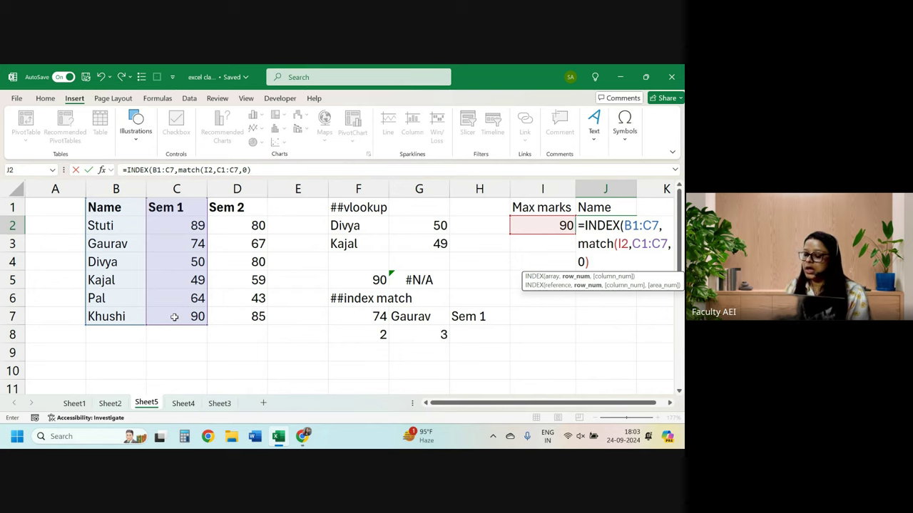
pyautogui.write(',')
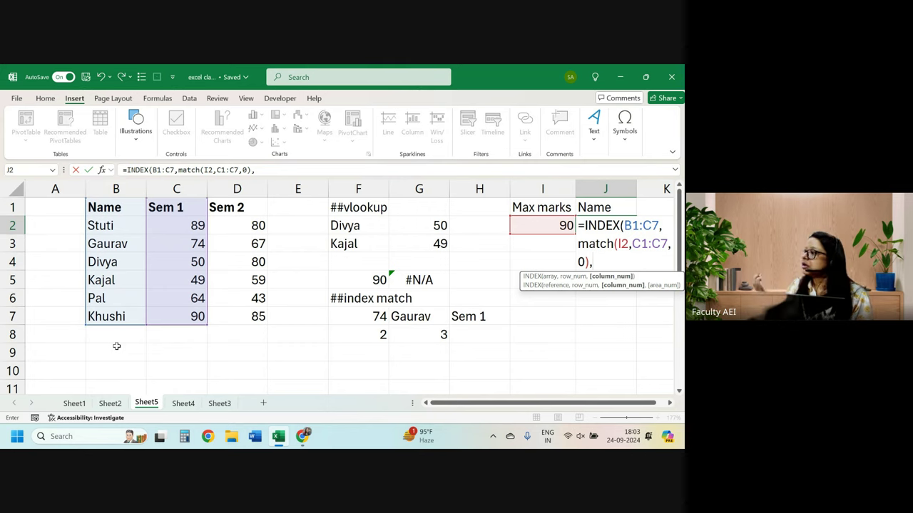
# Add MATCH(J1, B1:C1, 0) as the column argument, closing J2's INDEX formula
pyautogui.write('m')
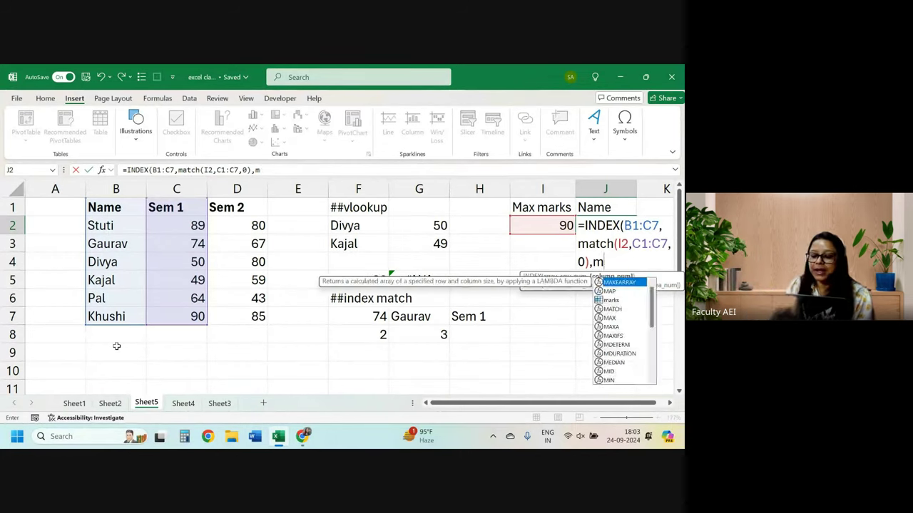
pyautogui.write('atch(')
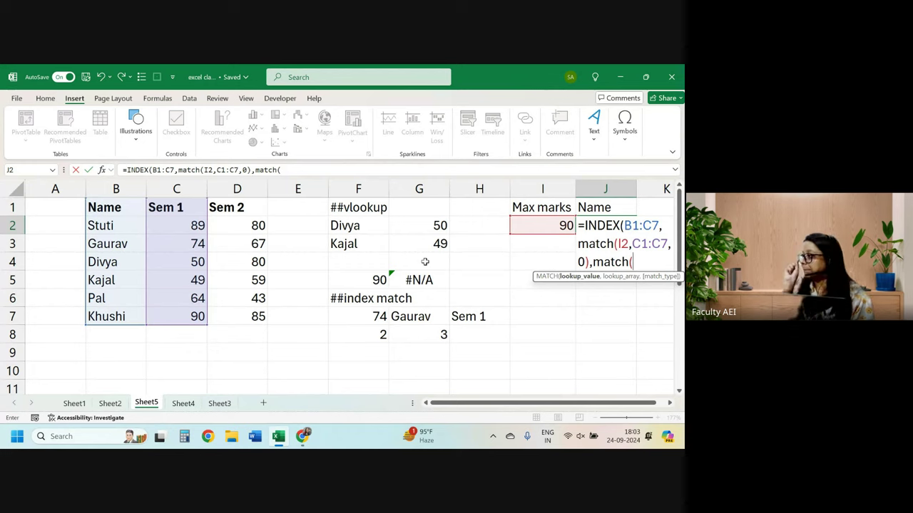
pyautogui.click(628, 205)
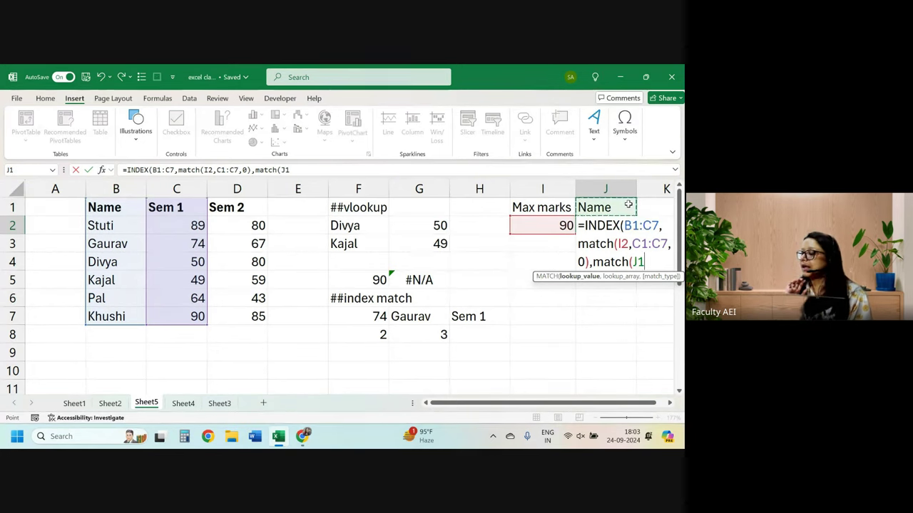
pyautogui.write(',')
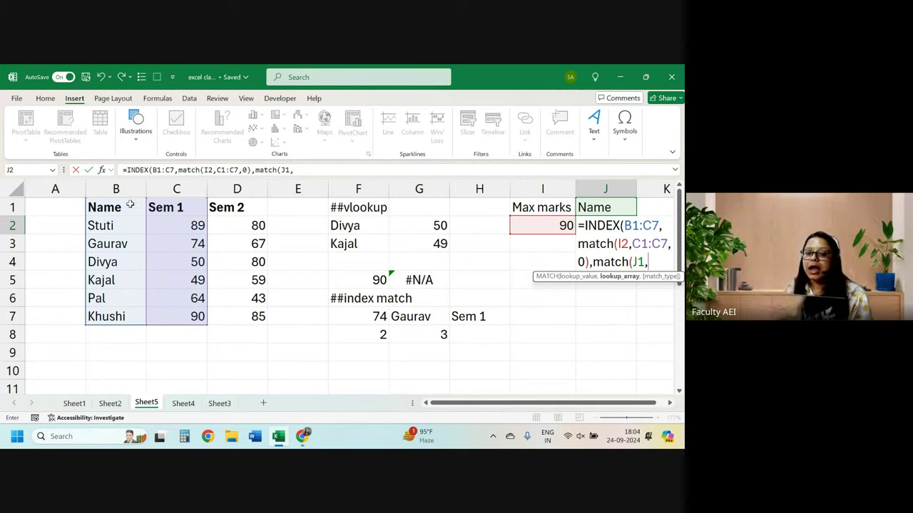
pyautogui.click(143, 207)
pyautogui.moveTo(143, 207); pyautogui.dragTo(147, 207)
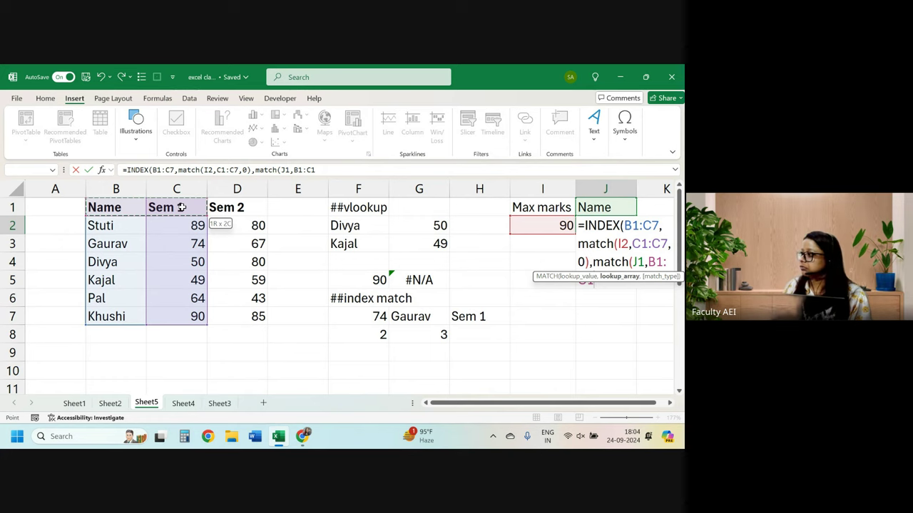
pyautogui.moveTo(181, 207); pyautogui.dragTo(186, 206)
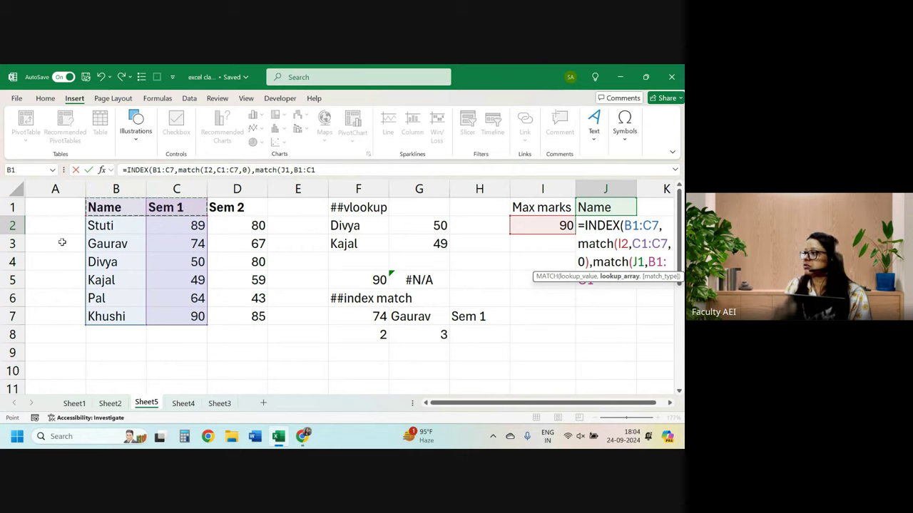
pyautogui.write(',0')
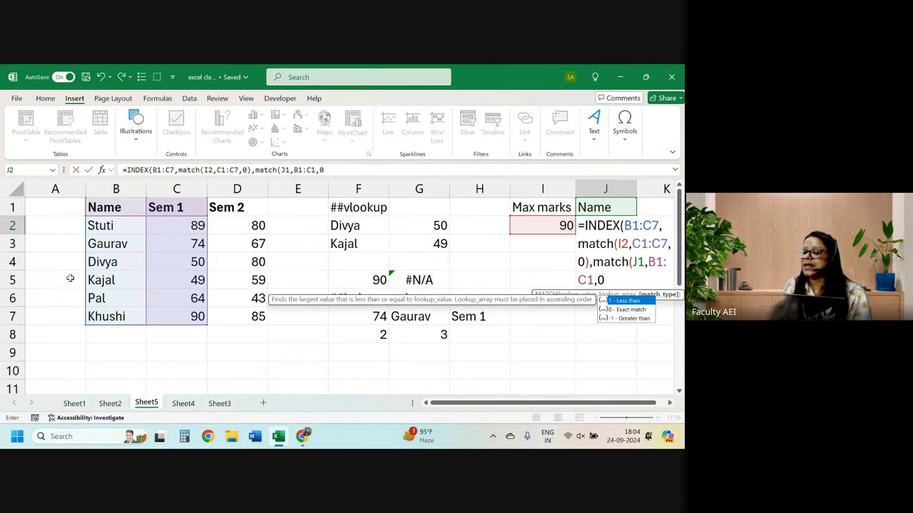
pyautogui.write('))')
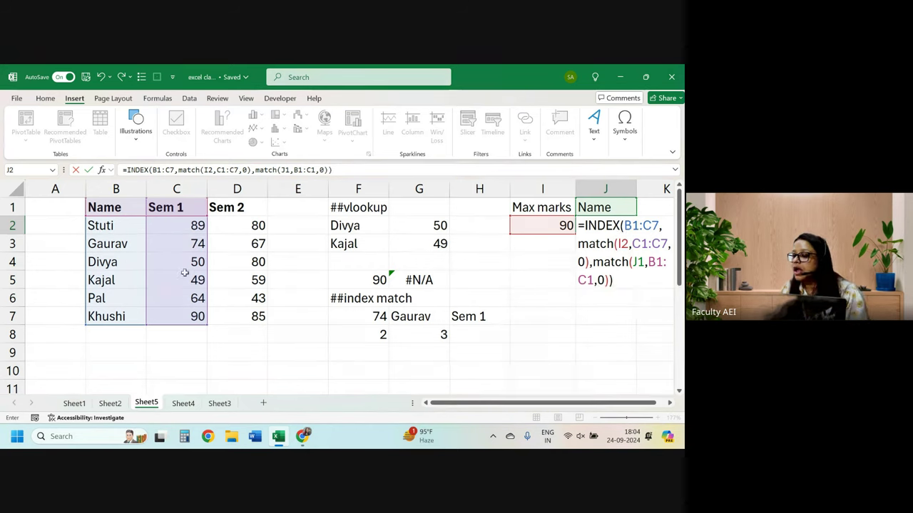
# Review the two MATCH parts of the formula, then commit it so J2 returns Khushi
pyautogui.moveTo(607, 281); pyautogui.dragTo(577, 247)
pyautogui.click(579, 262)
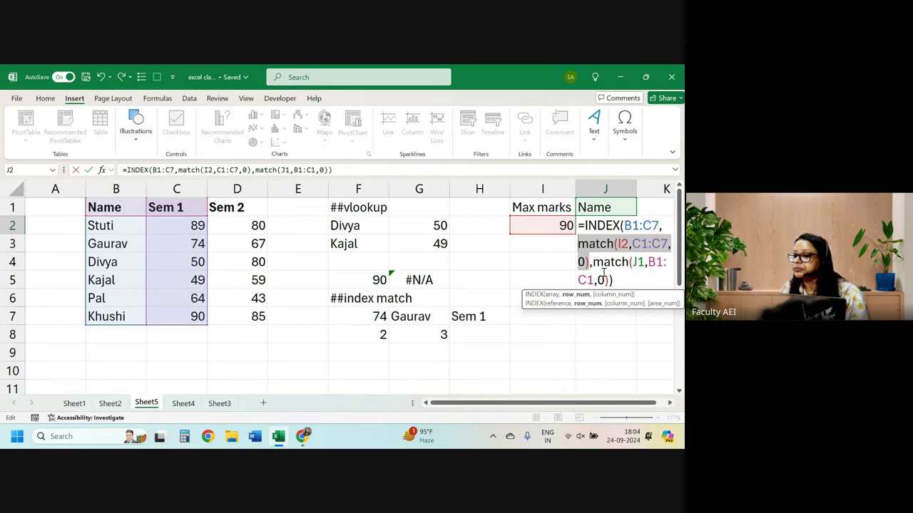
pyautogui.moveTo(607, 280); pyautogui.dragTo(593, 262)
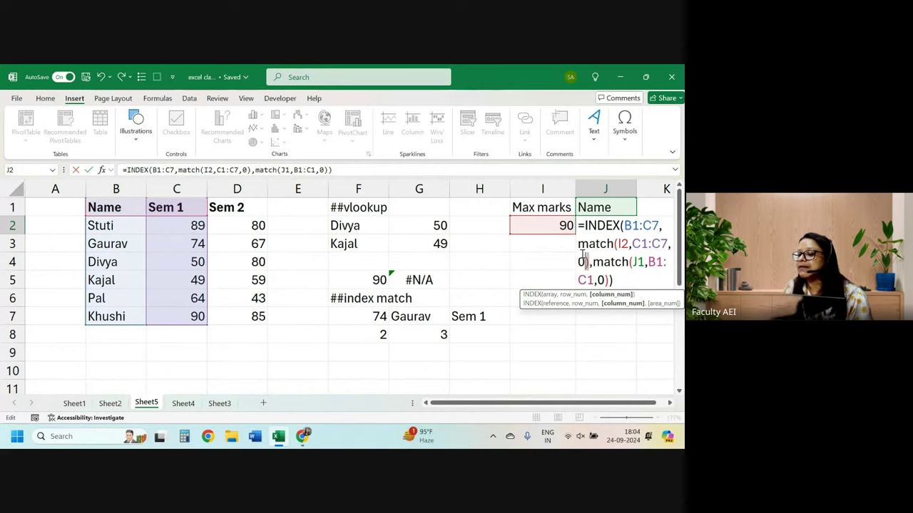
pyautogui.moveTo(586, 262); pyautogui.dragTo(578, 244)
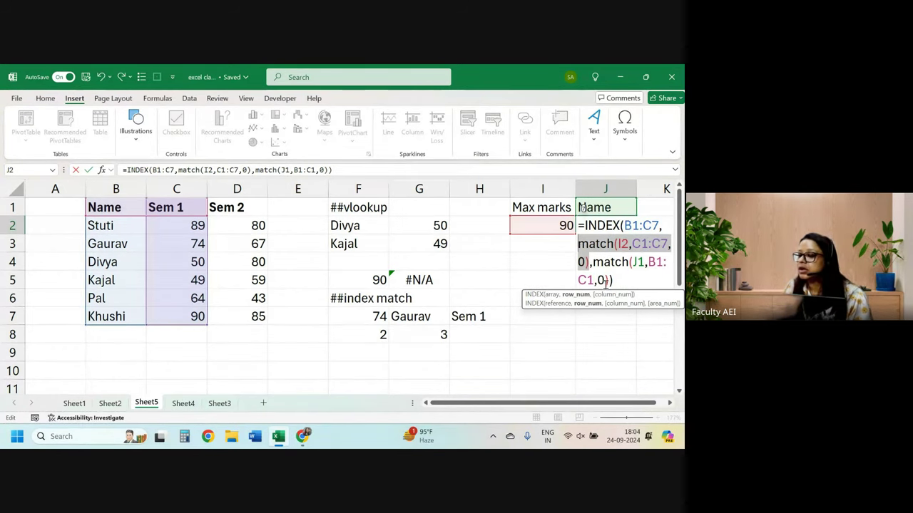
pyautogui.moveTo(608, 281); pyautogui.dragTo(592, 262)
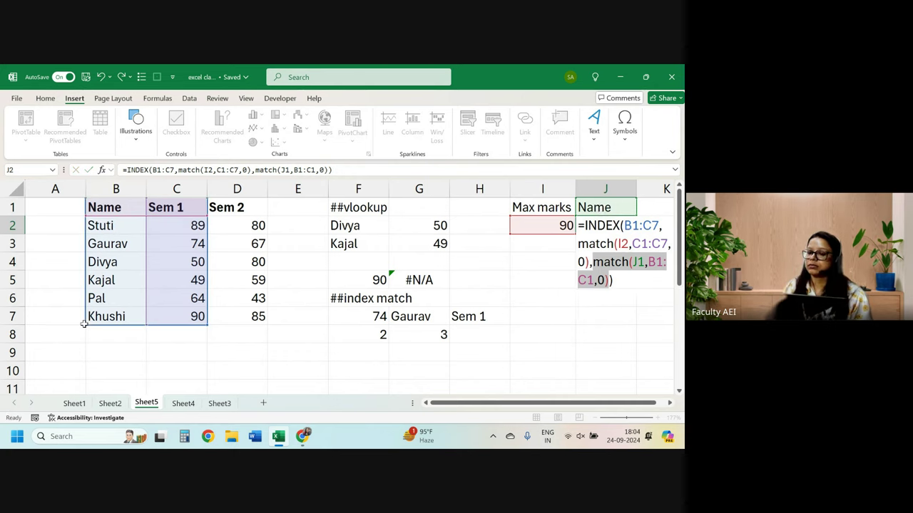
pyautogui.press('Return')
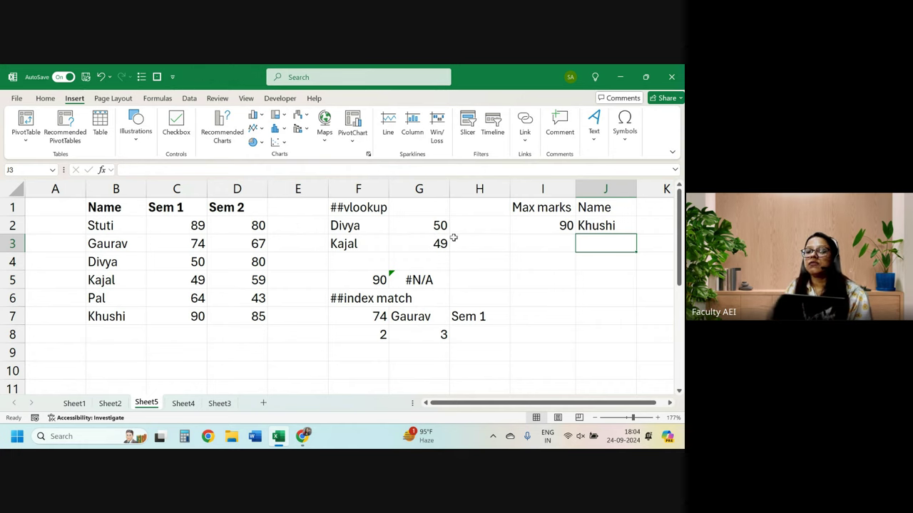
# Reopen J2's INDEX/MATCH formula and re-enter it, still returning Khushi
pyautogui.click(532, 187)
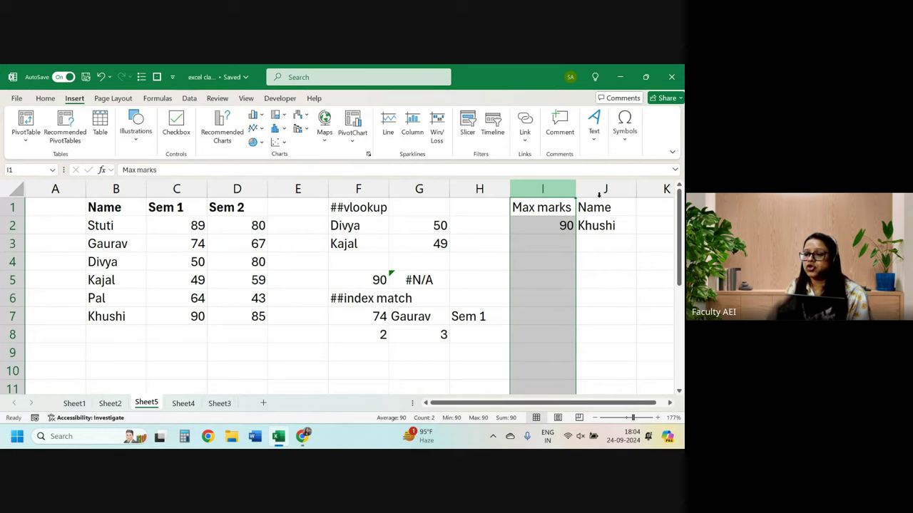
pyautogui.doubleClick(625, 225)
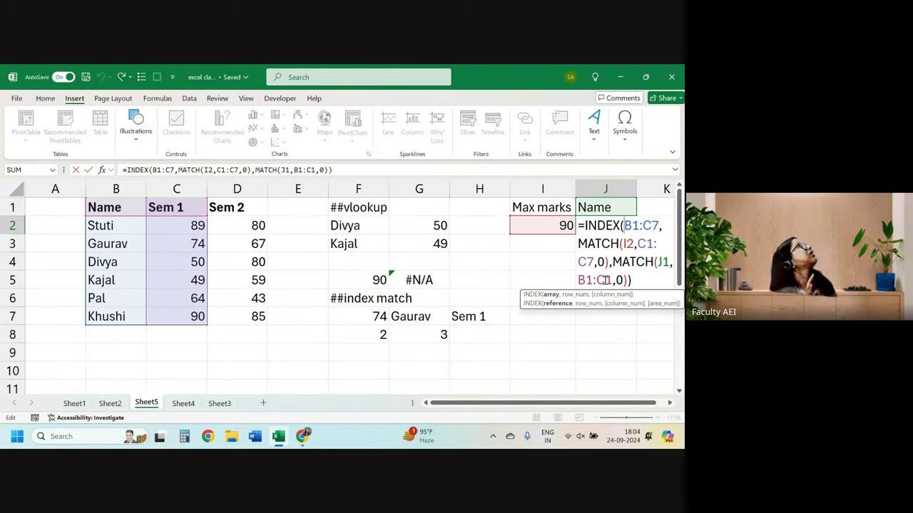
pyautogui.press('Return')
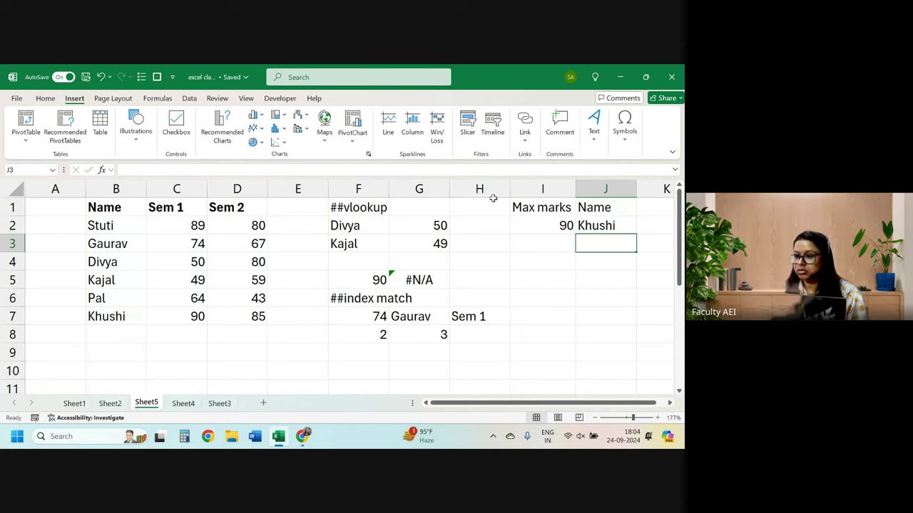
# Narrow column H to 20 pixels and bring up J2's formula for editing
pyautogui.moveTo(510, 189); pyautogui.dragTo(464, 188)
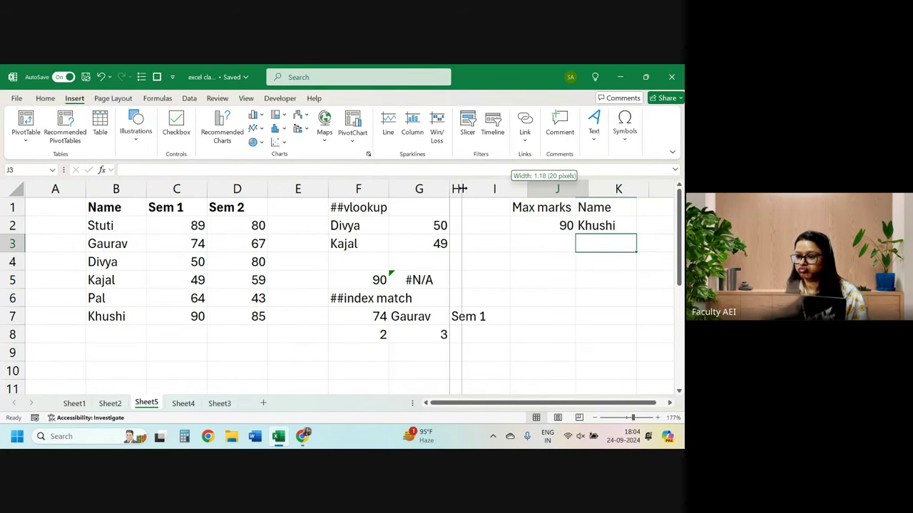
pyautogui.click(541, 222)
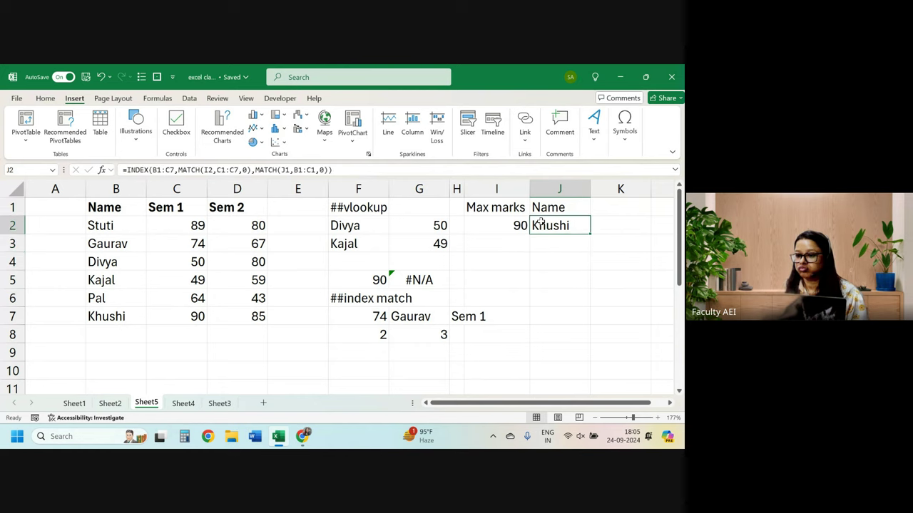
pyautogui.press('F2')
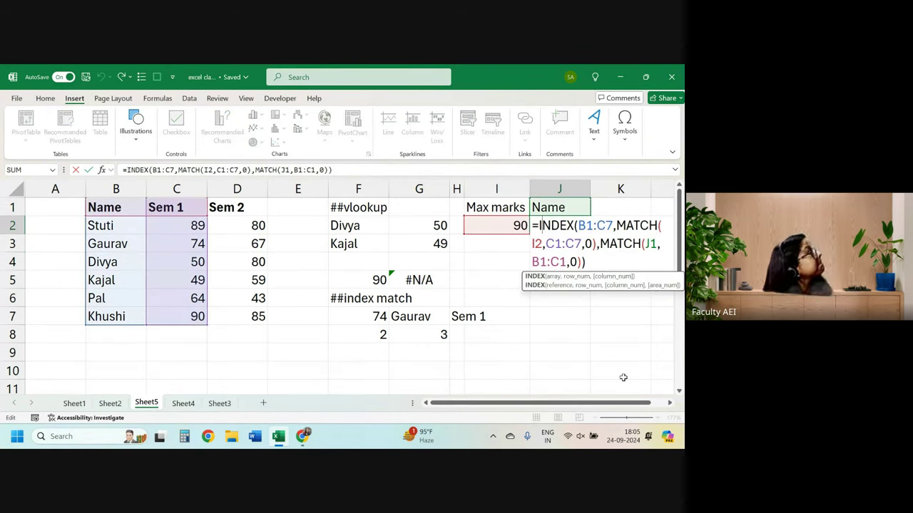
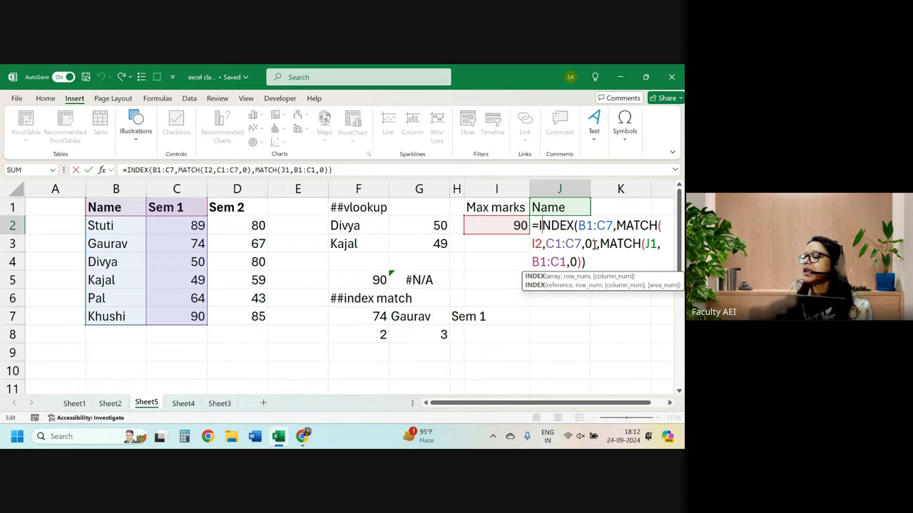
# Check the I2 and J1 references and commit J2's INDEX/MATCH formula, returning Khushi for 90 marks
pyautogui.doubleClick(540, 244)
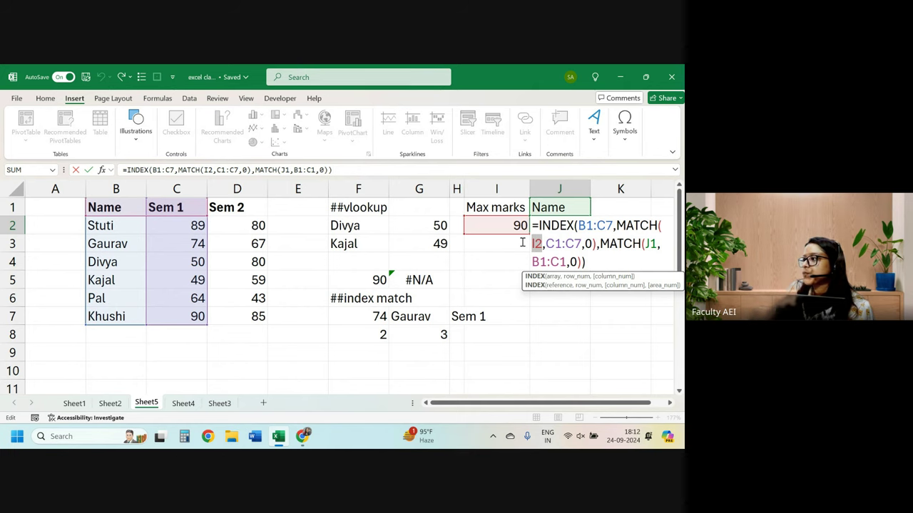
pyautogui.doubleClick(652, 244)
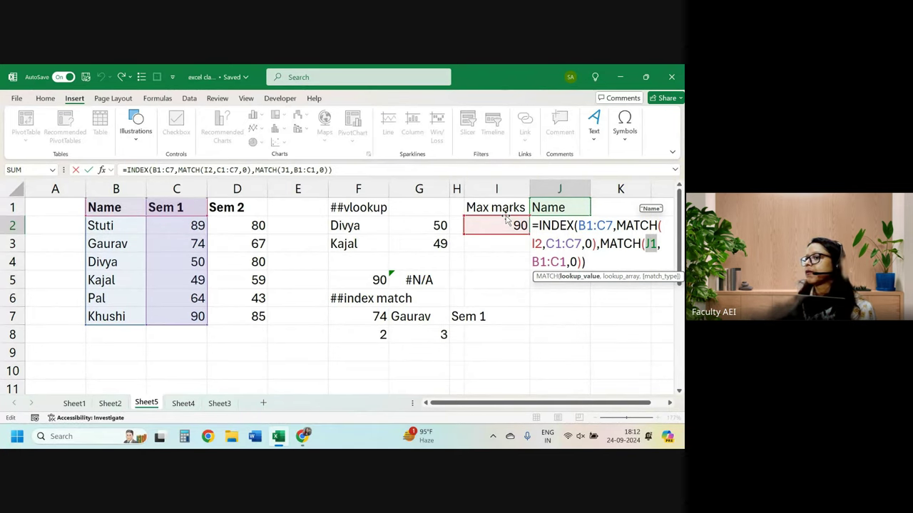
pyautogui.press('Return')
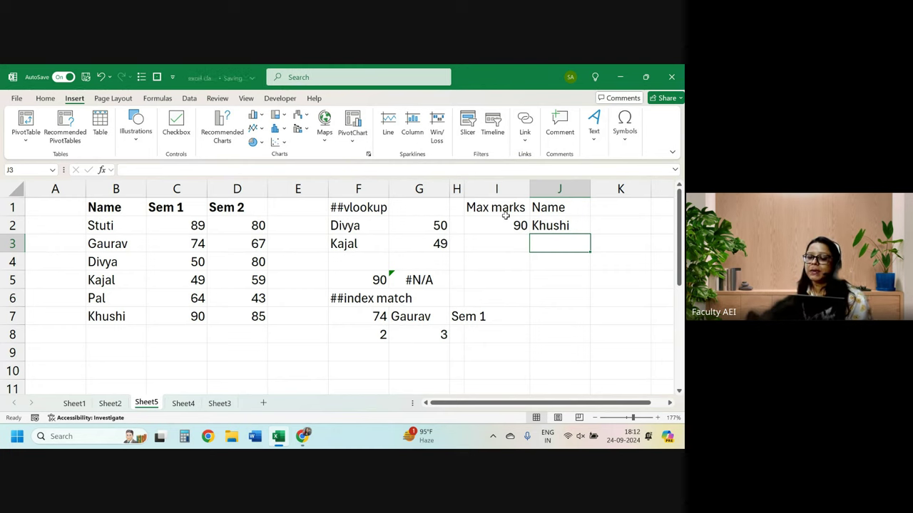
# Drag Sheet5 and Sheet4 so the tabs run Sheet1 through Sheet5
pyautogui.click(220, 404)
pyautogui.click(182, 404)
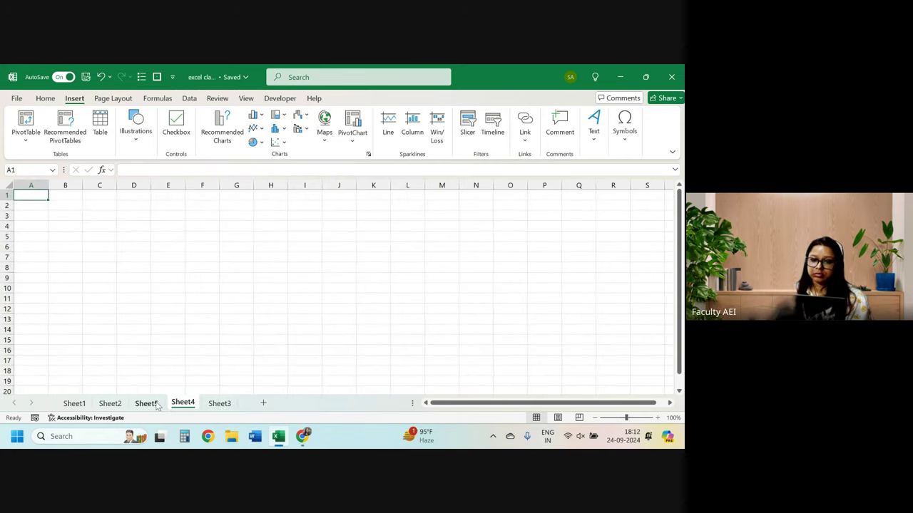
pyautogui.moveTo(146, 404); pyautogui.dragTo(235, 403)
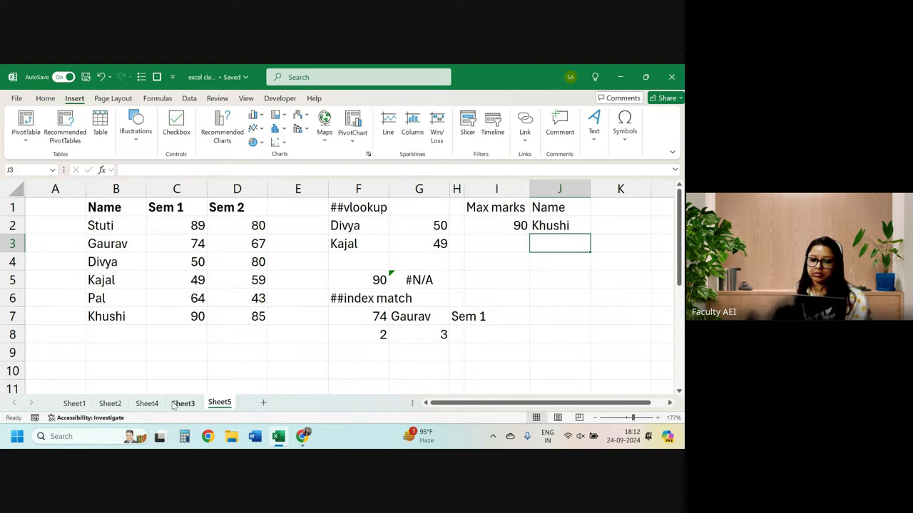
pyautogui.click(147, 404)
pyautogui.moveTo(201, 407); pyautogui.dragTo(188, 405)
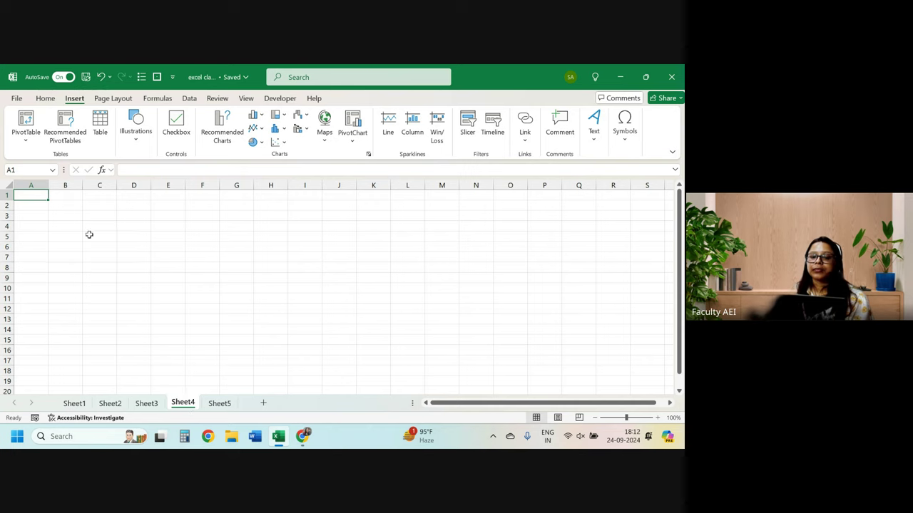
# Select cells E4 and C2 on the empty Sheet4
pyautogui.click(65, 186)
pyautogui.click(165, 228)
pyautogui.scroll(3, 164, 232)
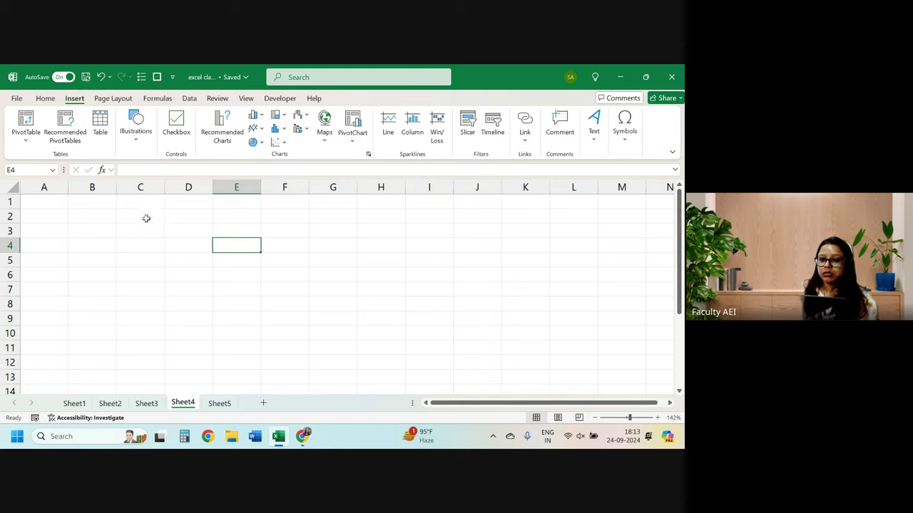
pyautogui.click(141, 215)
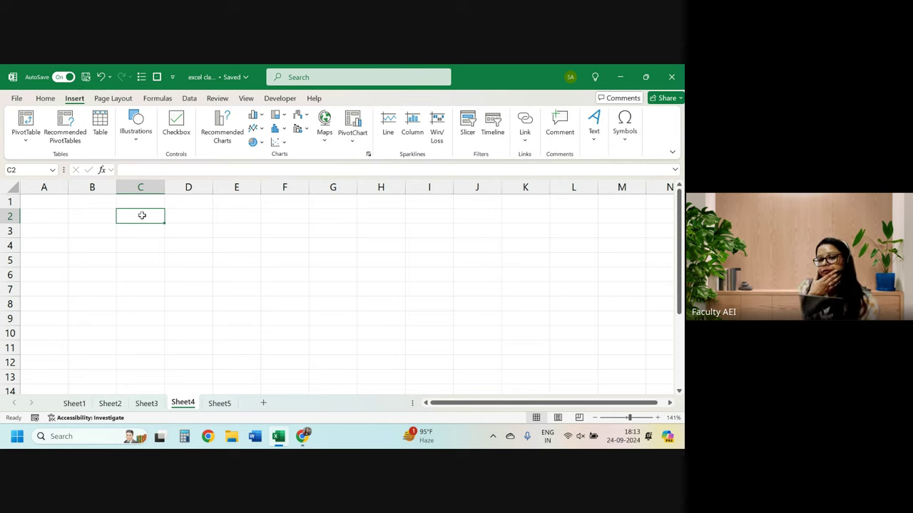
# In File Explorer, go to the ACTUATORS folder on New Volume (D:)
pyautogui.click(226, 439)
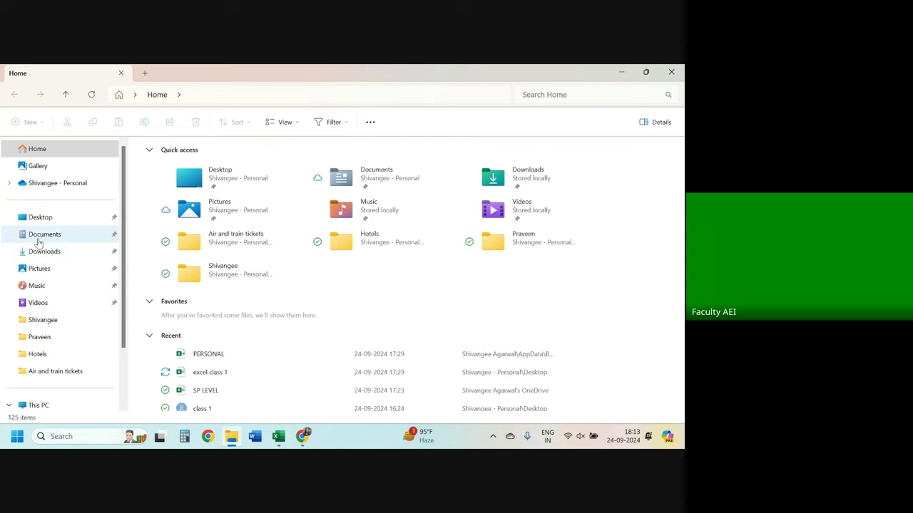
pyautogui.scroll(-2, 51, 350)
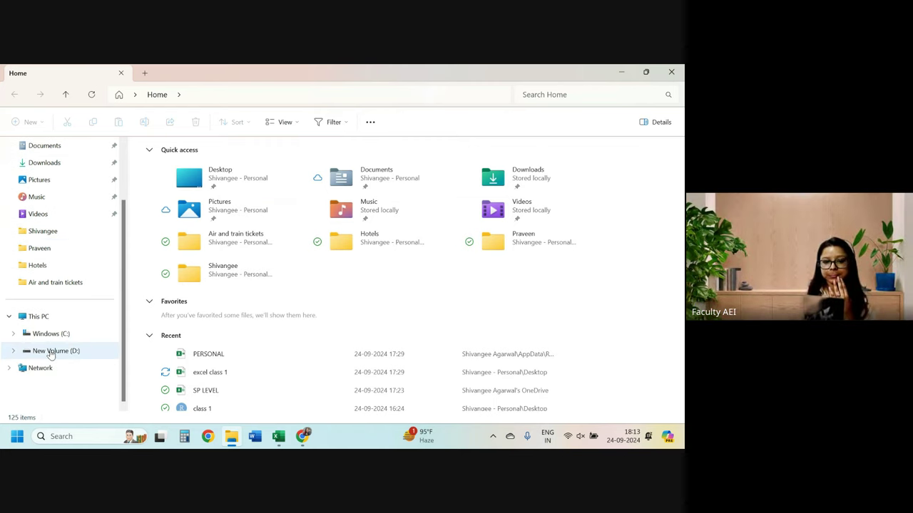
pyautogui.click(51, 351)
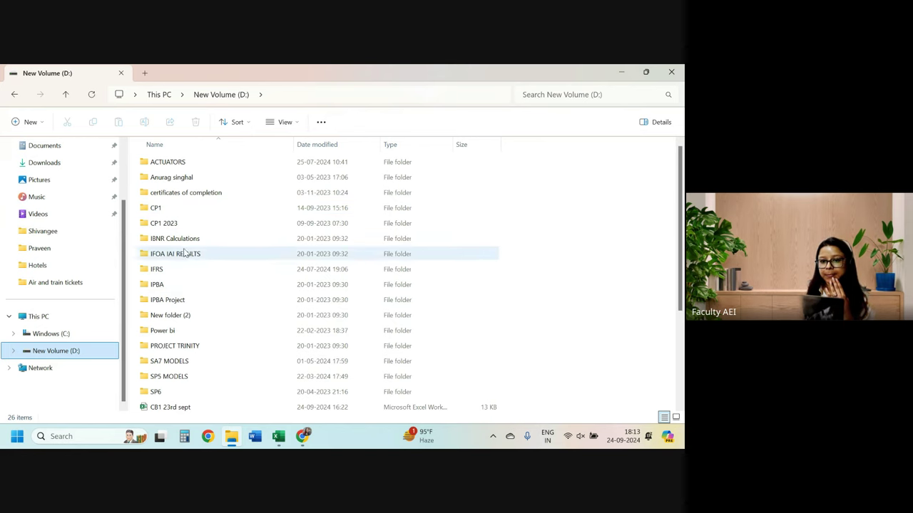
pyautogui.scroll(-1, 171, 341)
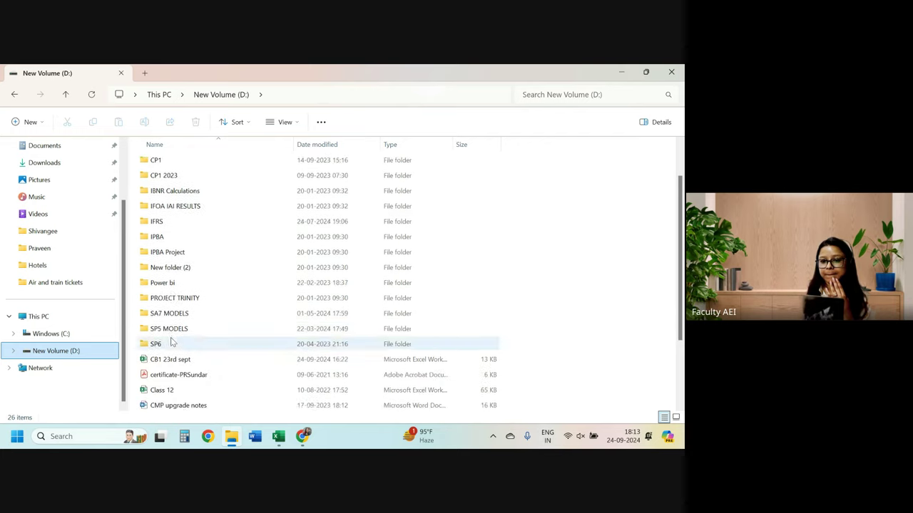
pyautogui.scroll(-1, 172, 341)
pyautogui.scroll(2, 171, 341)
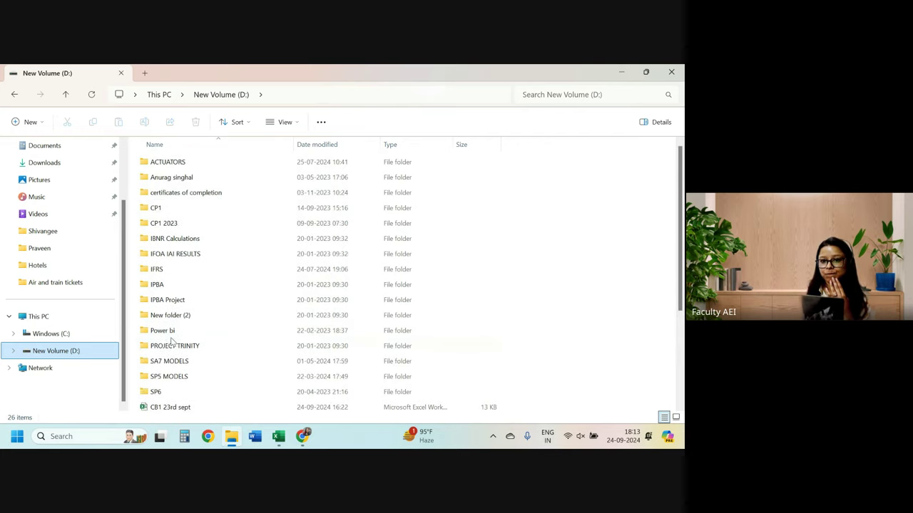
pyautogui.doubleClick(161, 163)
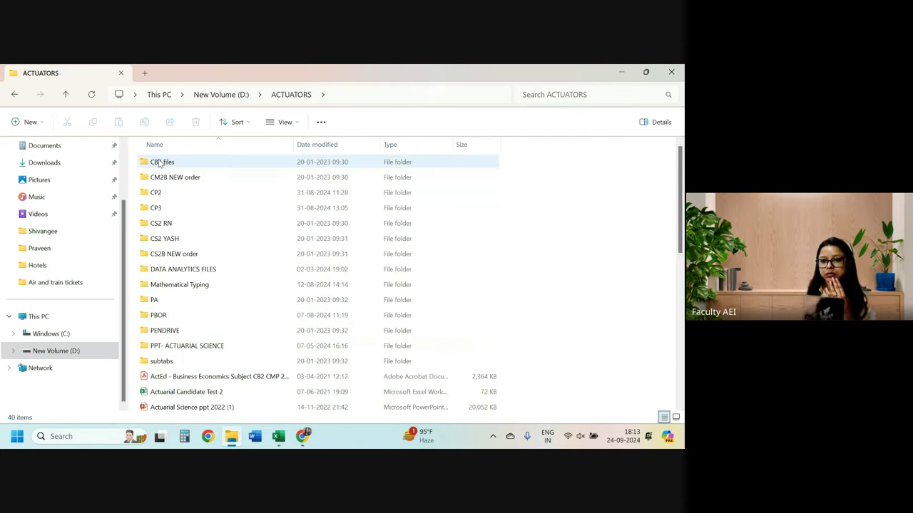
# Go through PBOR > CM1B EXCEL - 2022 > Basics and open Excel Class 3-4
pyautogui.doubleClick(165, 274)
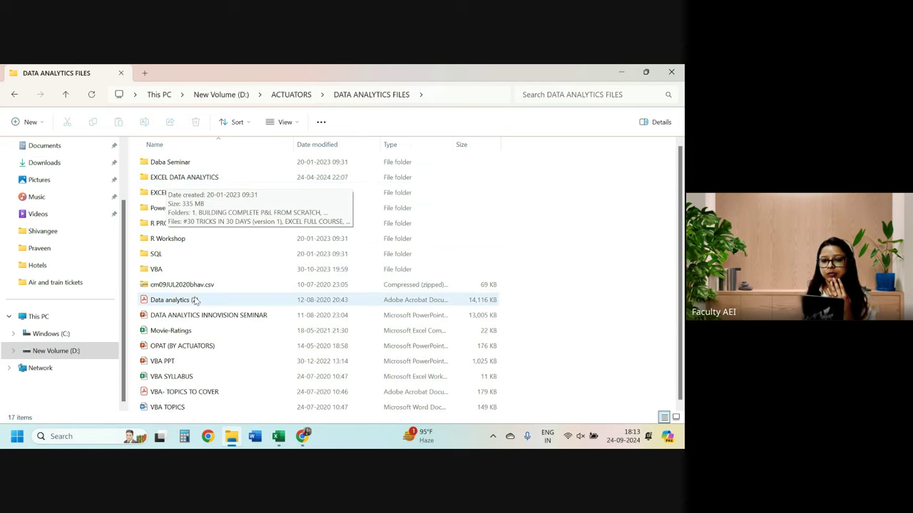
pyautogui.click(299, 94)
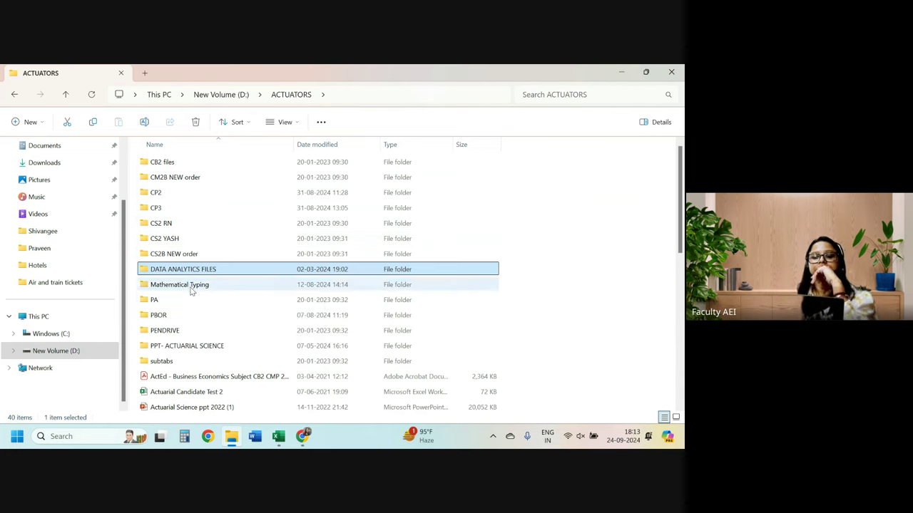
pyautogui.doubleClick(182, 312)
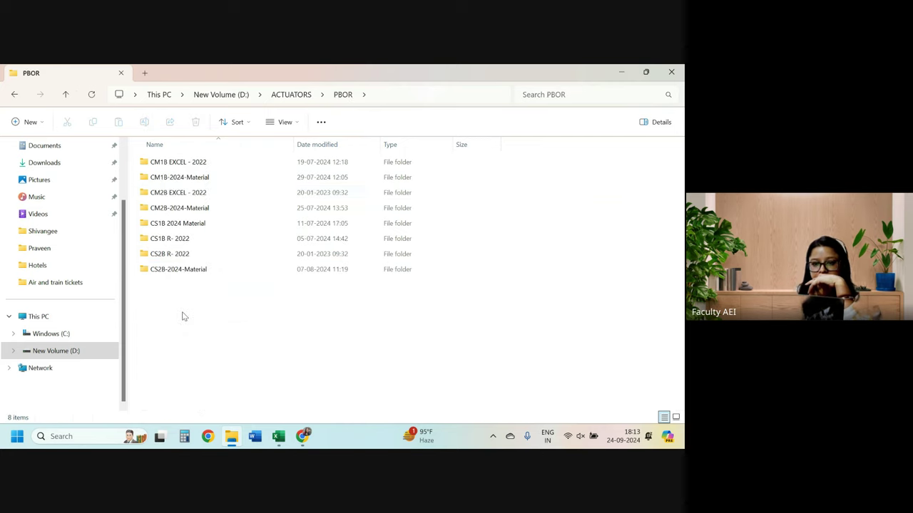
pyautogui.doubleClick(174, 165)
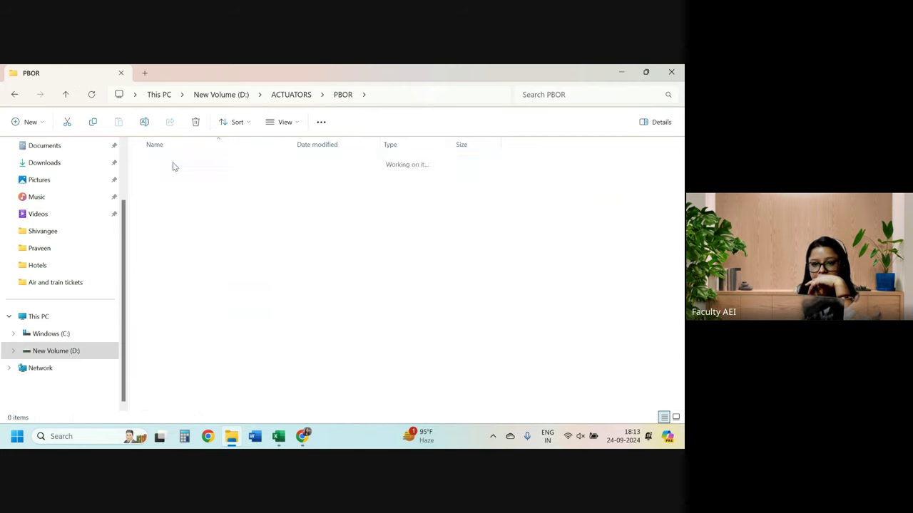
pyautogui.doubleClick(177, 166)
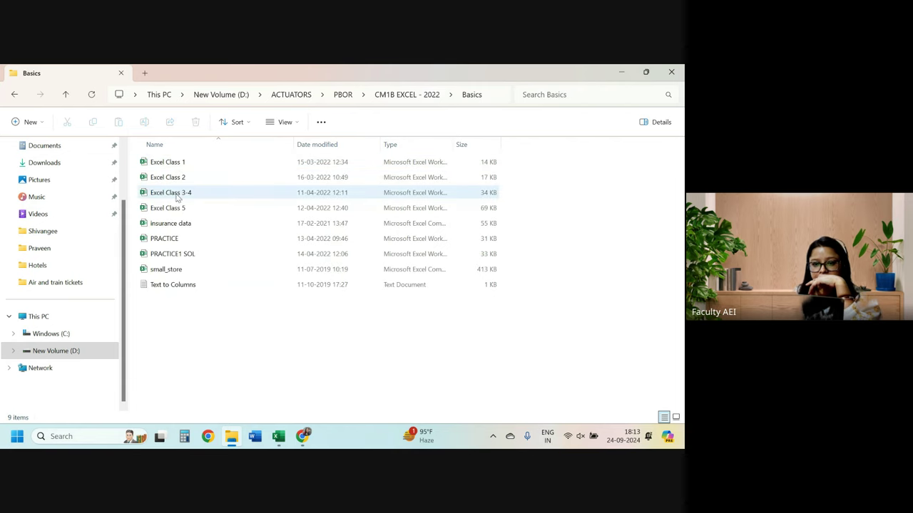
pyautogui.doubleClick(176, 199)
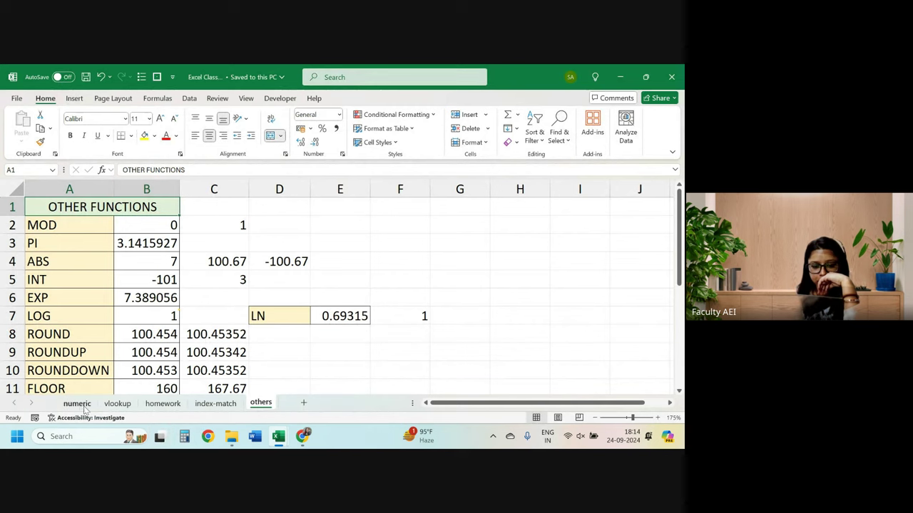
# Browse the numeric, vlookup, homework, index-match and others sheets, checking the EXP result in B6
pyautogui.click(80, 408)
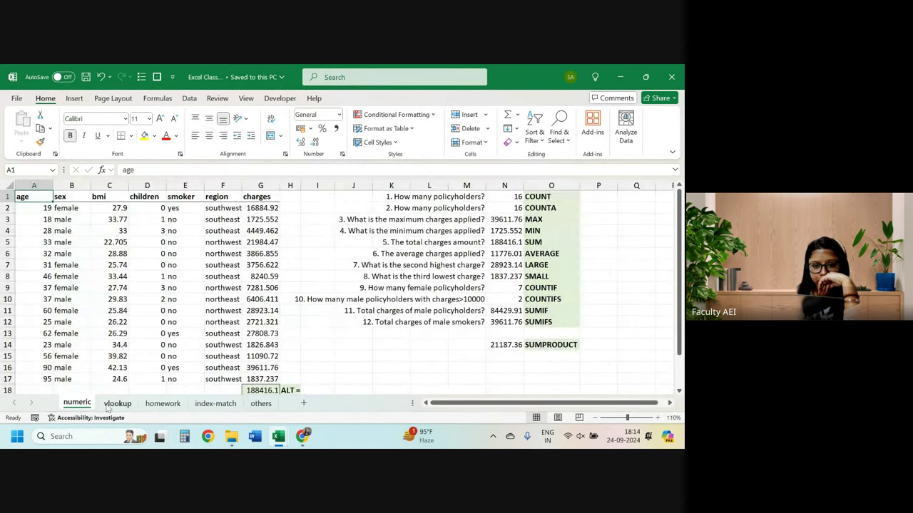
pyautogui.click(111, 407)
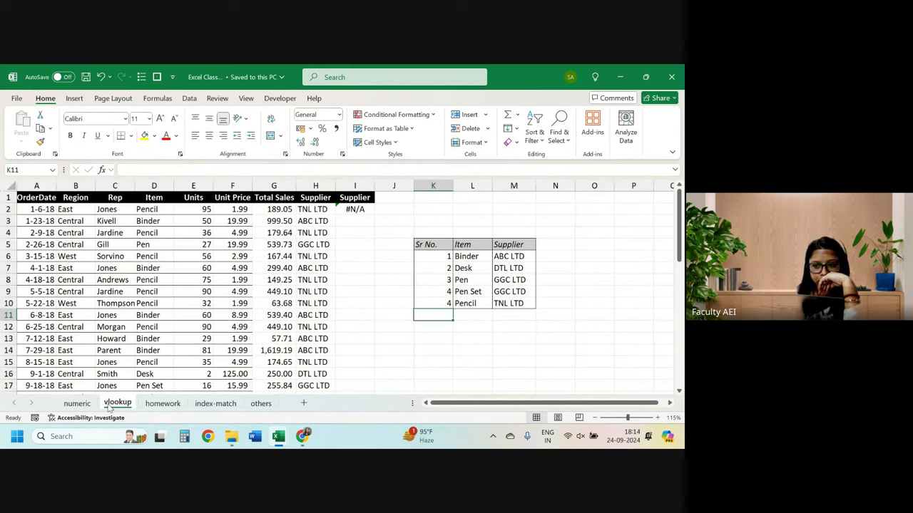
pyautogui.click(158, 405)
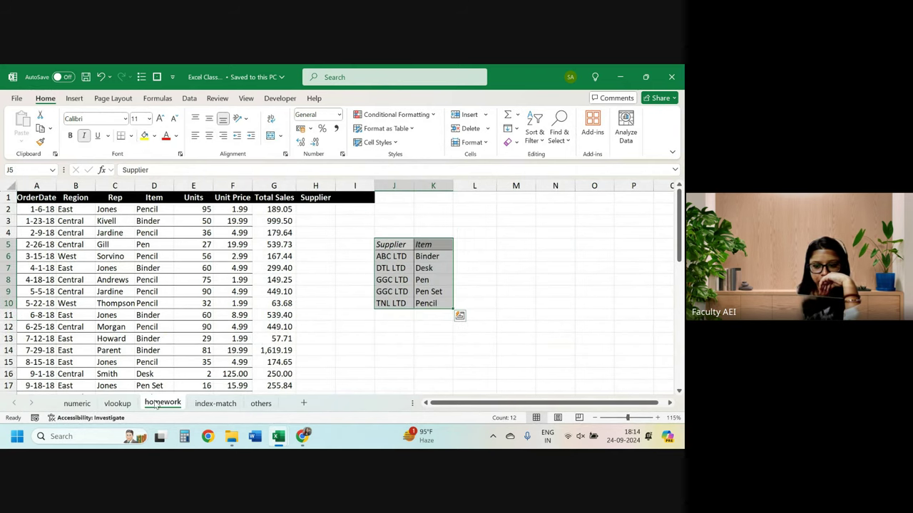
pyautogui.click(223, 404)
pyautogui.click(261, 404)
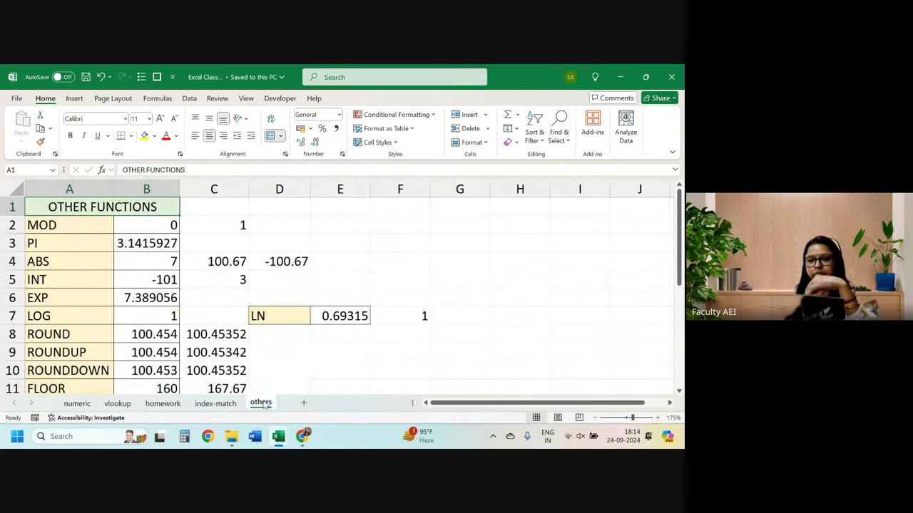
pyautogui.scroll(1, 307, 313)
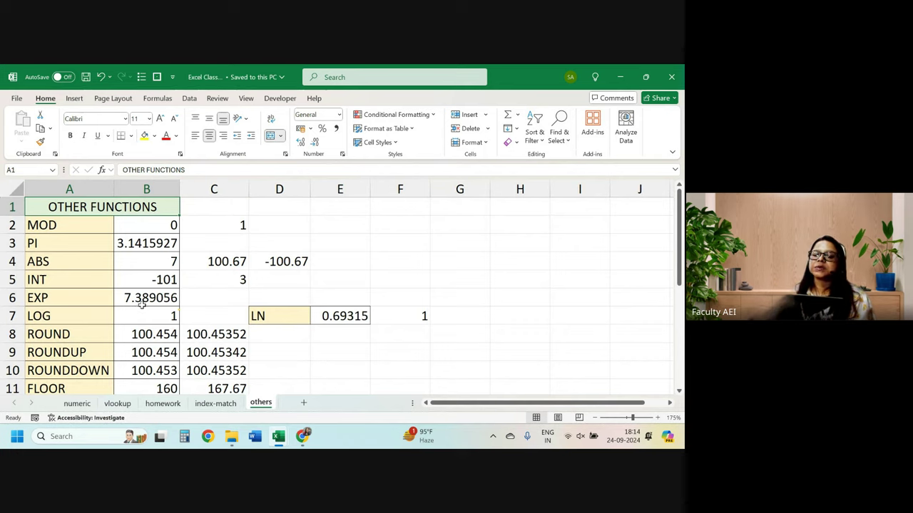
pyautogui.click(142, 302)
pyautogui.click(423, 240)
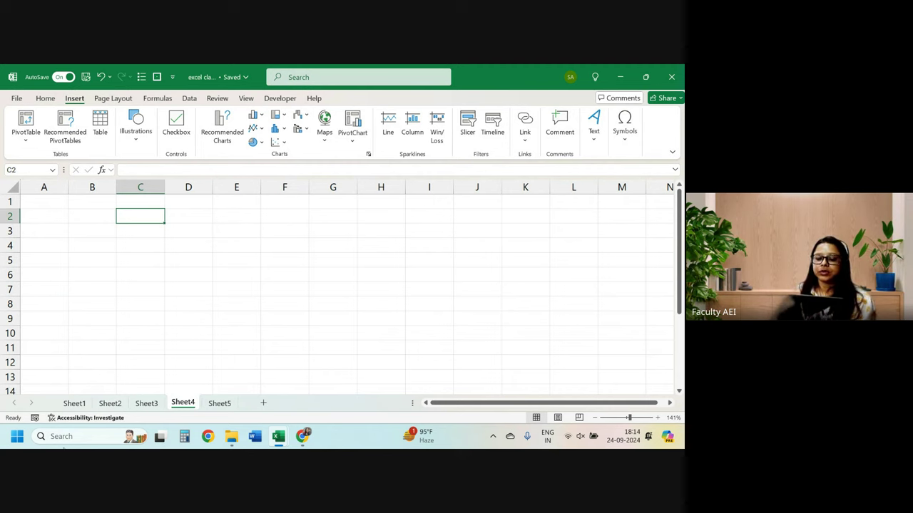
# Look over the data on Sheet1, the Sem marks on Sheet2 and the numbers on Sheet3
pyautogui.click(74, 404)
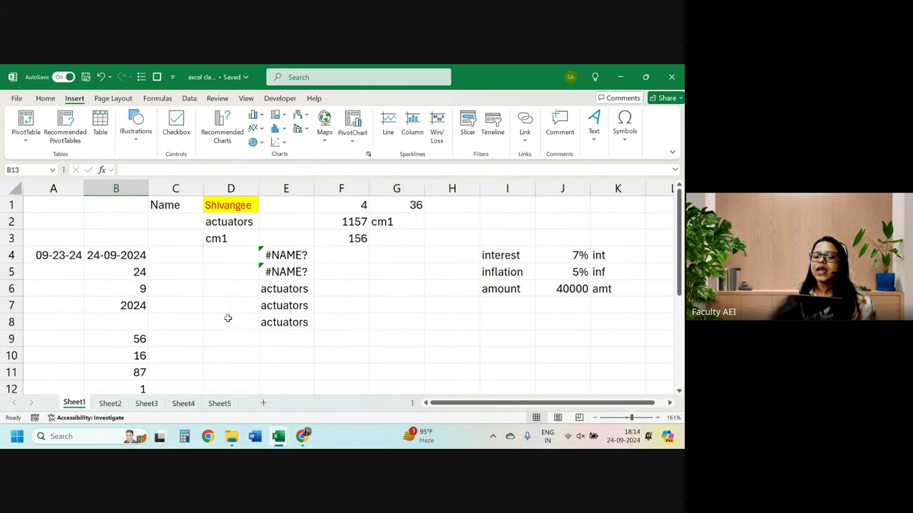
pyautogui.keyDown('ctrl'); pyautogui.scroll(2, 227, 318); pyautogui.keyUp('ctrl')
pyautogui.scroll(2, 228, 318)
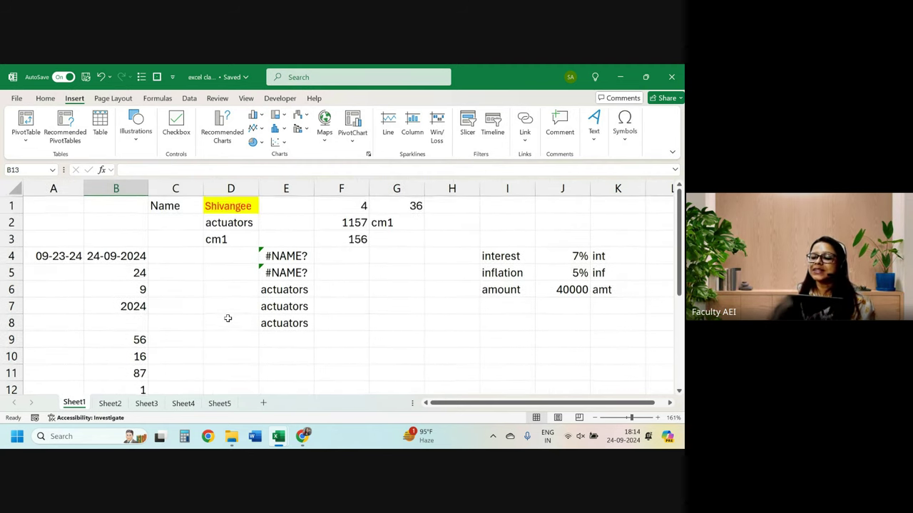
pyautogui.click(110, 403)
pyautogui.scroll(-2, 167, 323)
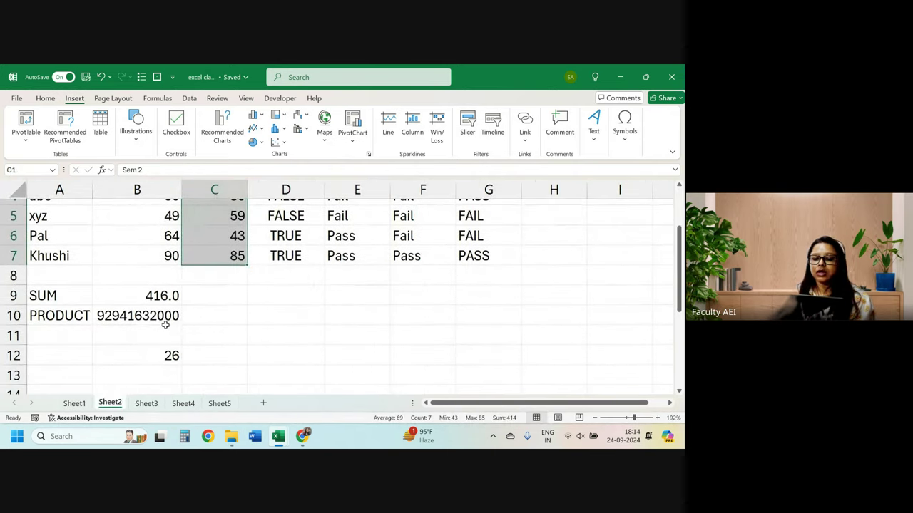
pyautogui.click(149, 405)
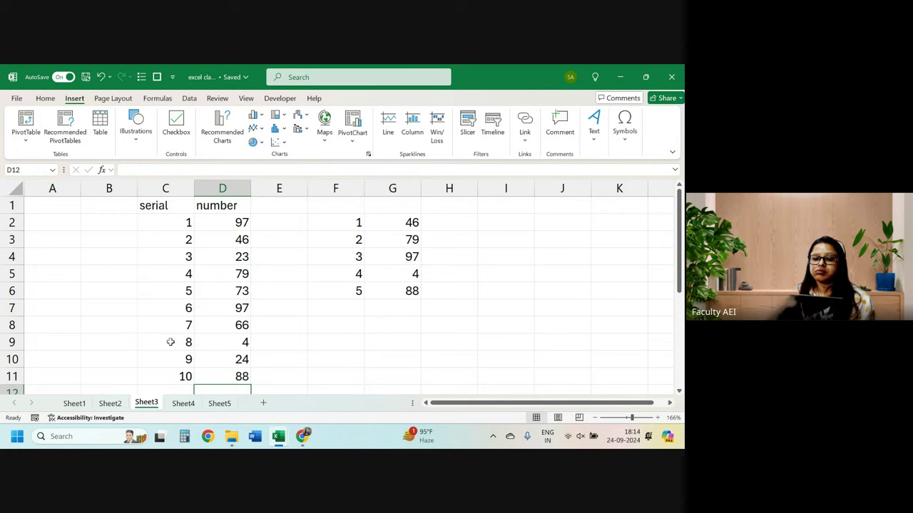
pyautogui.scroll(-3, 170, 343)
# Enter =EXP(5) in Sheet1's B13, giving 148.41316
pyautogui.click(80, 404)
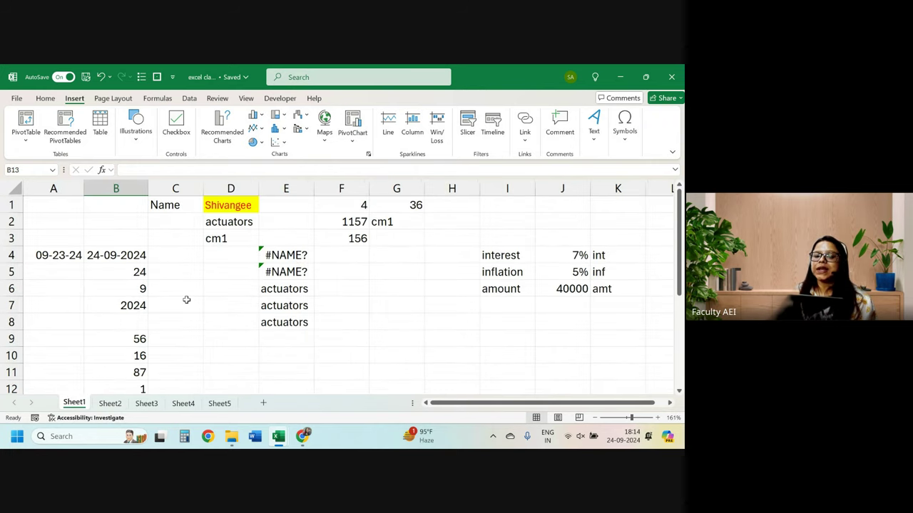
pyautogui.scroll(-1, 190, 369)
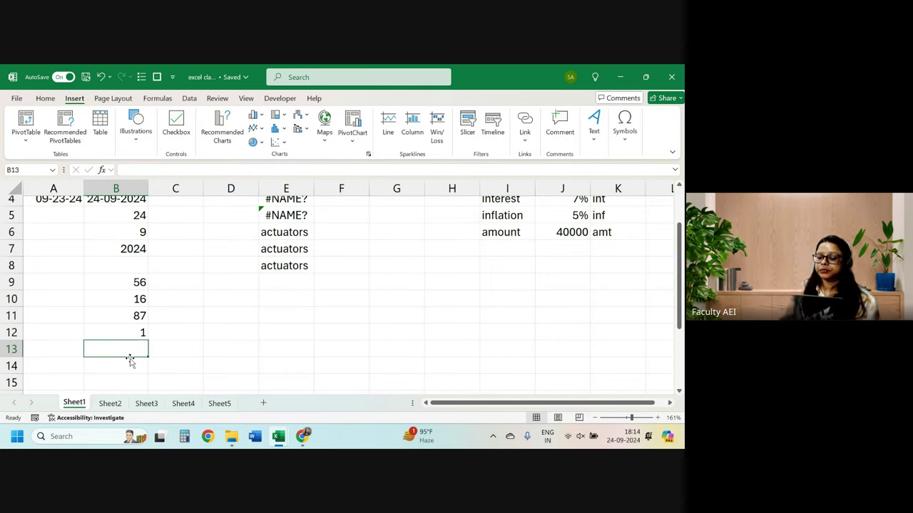
pyautogui.write('=exp(5')
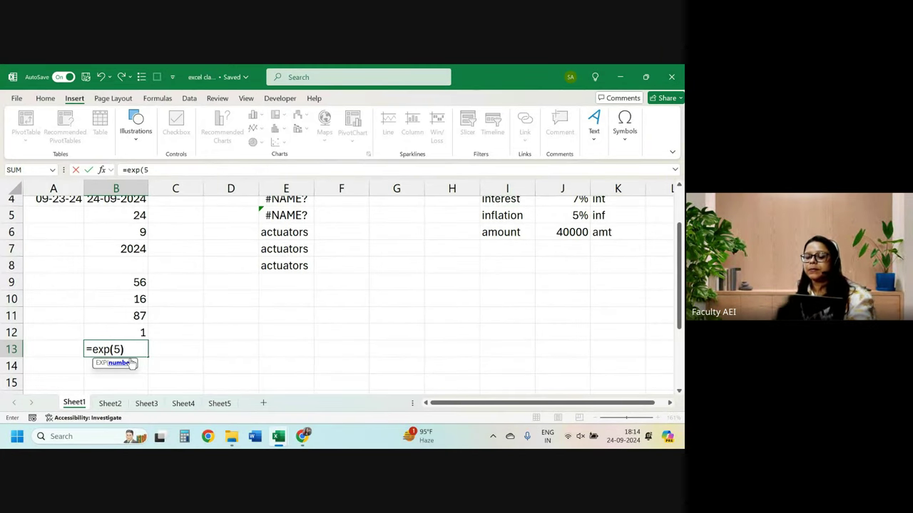
pyautogui.press('Return')
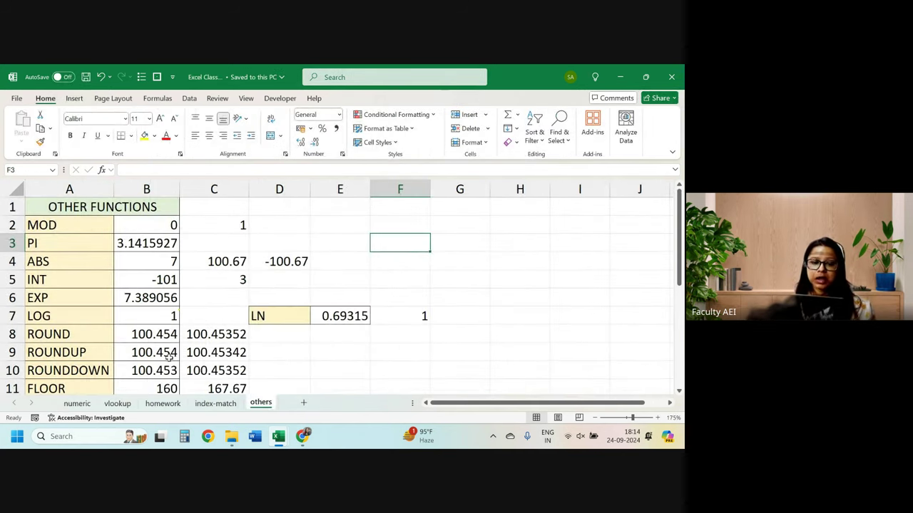
# Enter =PI() in cell B14, correcting a stray extra letter
pyautogui.scroll(-1, 170, 358)
pyautogui.scroll(-1, 169, 358)
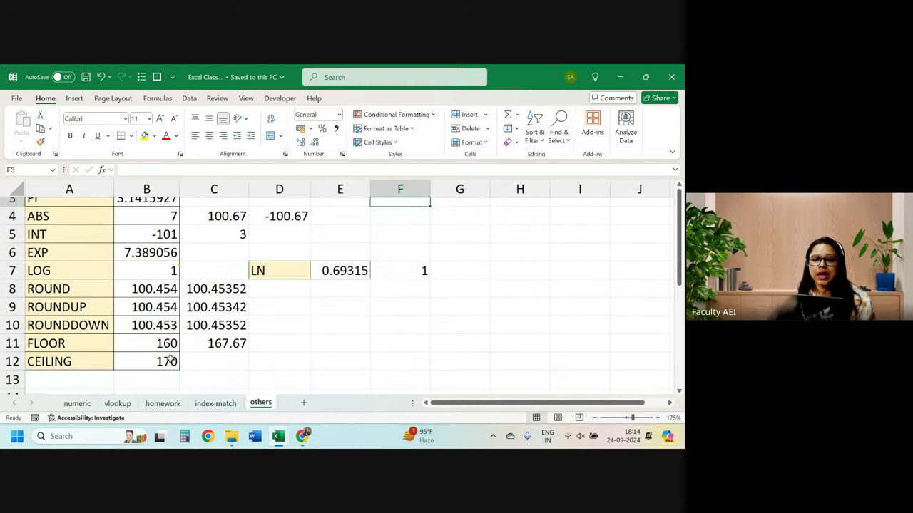
pyautogui.scroll(2, 171, 362)
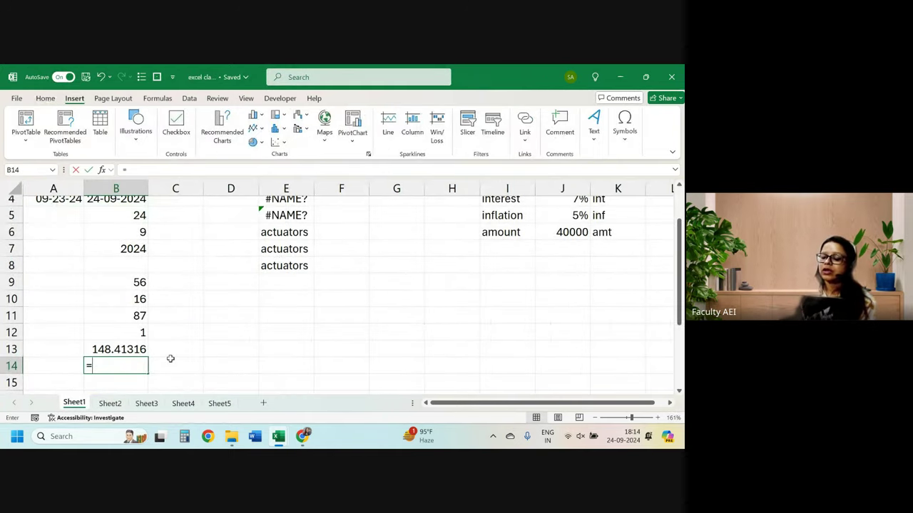
pyautogui.write('piu')
pyautogui.press('BackSpace')
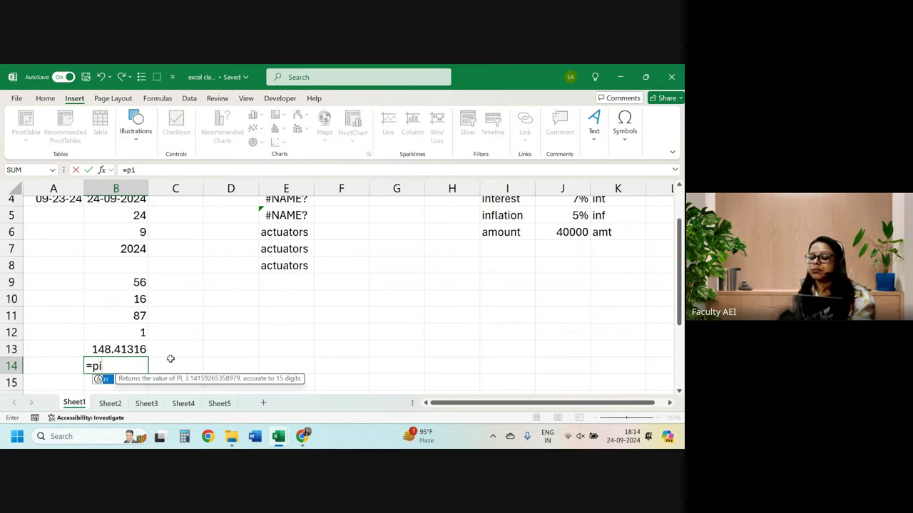
pyautogui.write('()')
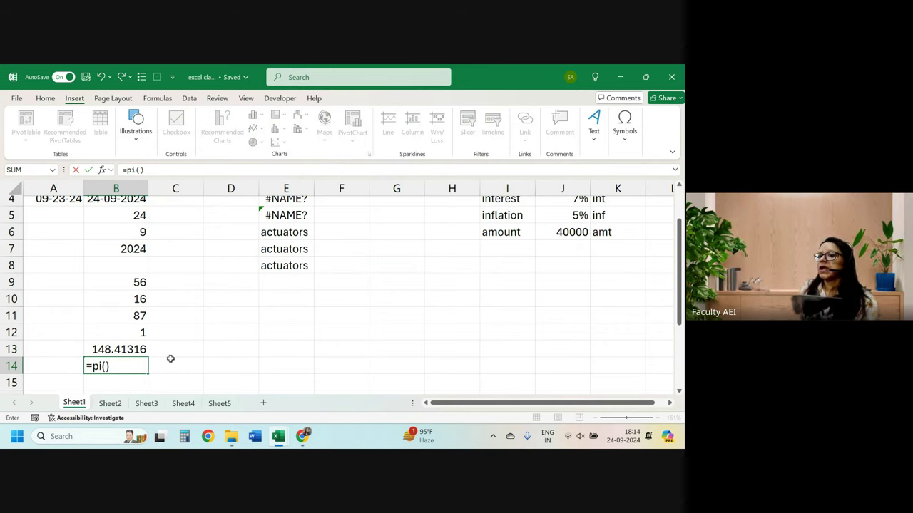
pyautogui.press('Return')
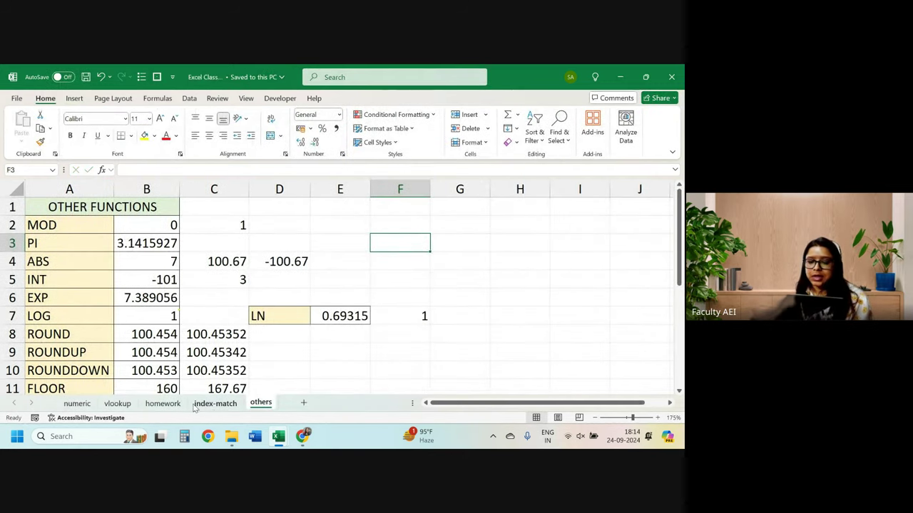
# Open the Excel Class 5 workbook from the Basics folder
pyautogui.moveTo(233, 443)
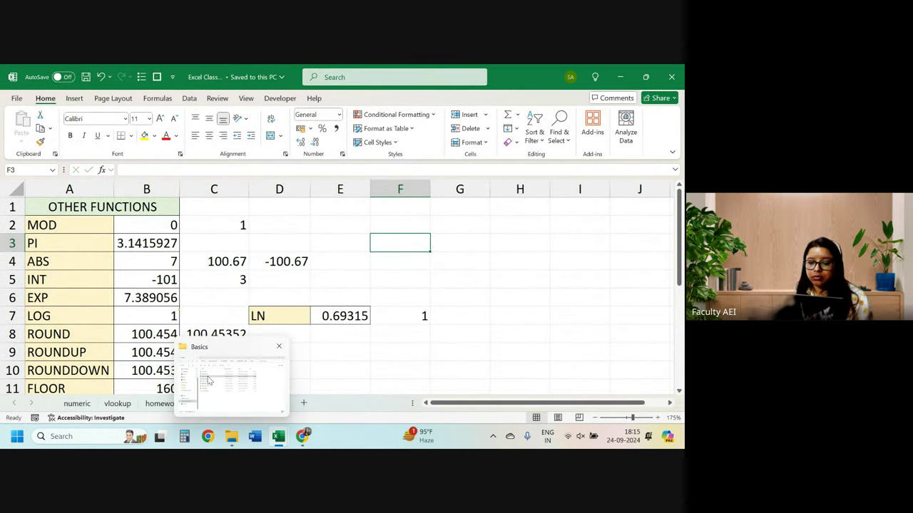
pyautogui.click(207, 378)
pyautogui.doubleClick(172, 210)
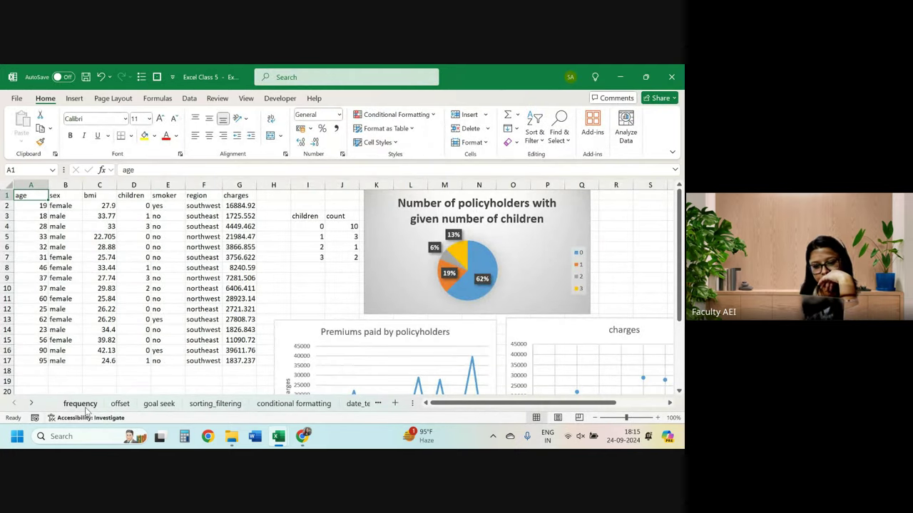
# Copy the frequency sheet's country birth-rate table A1:E196
pyautogui.click(85, 406)
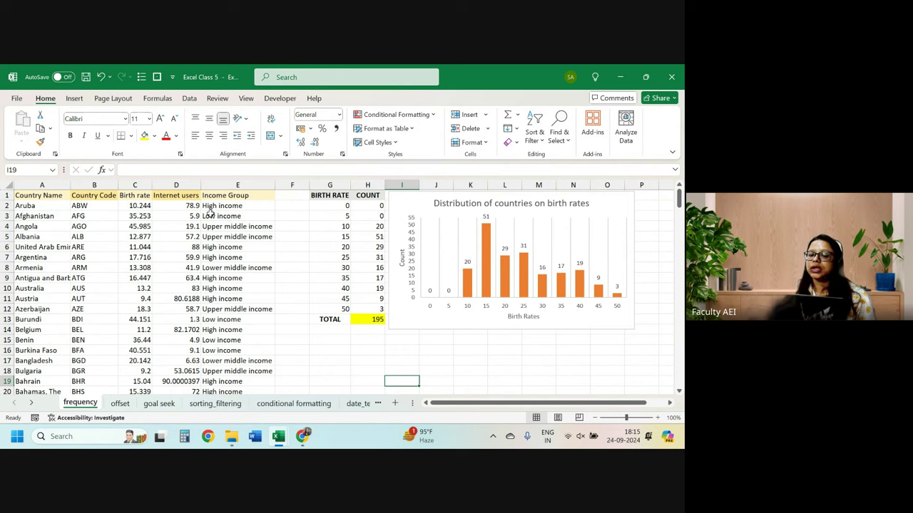
pyautogui.moveTo(66, 194); pyautogui.dragTo(248, 195)
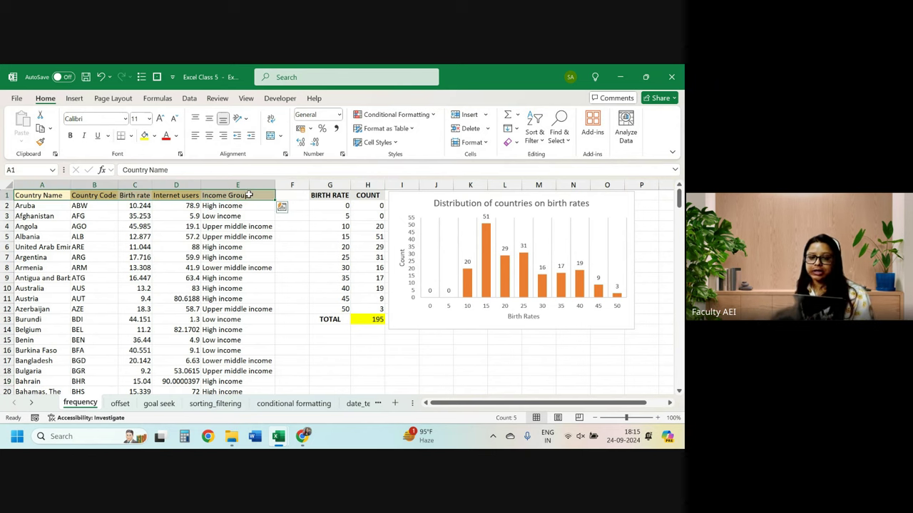
pyautogui.hotkey('ctrl', 'shift', 'Down')
pyautogui.hotkey('ctrl', 'c')
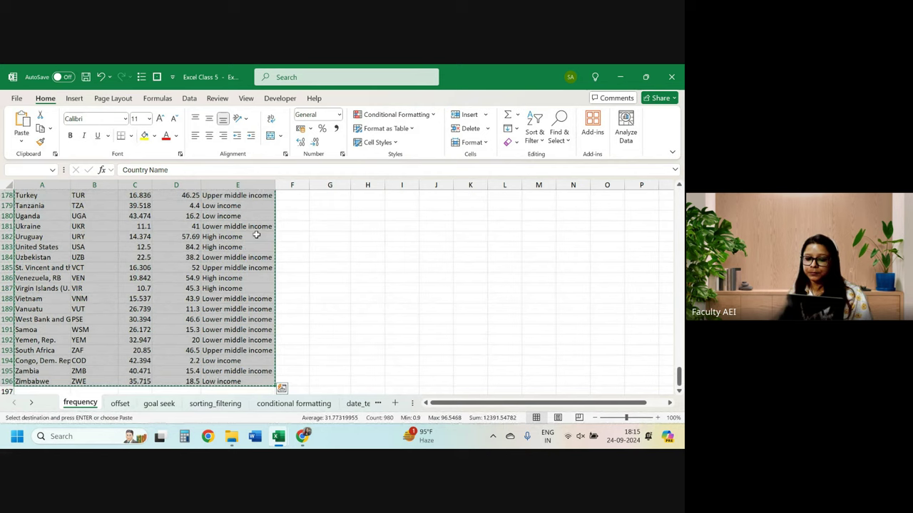
# Paste the country table at A1 of Sheet4 in the excel class 1 workbook
pyautogui.moveTo(278, 437)
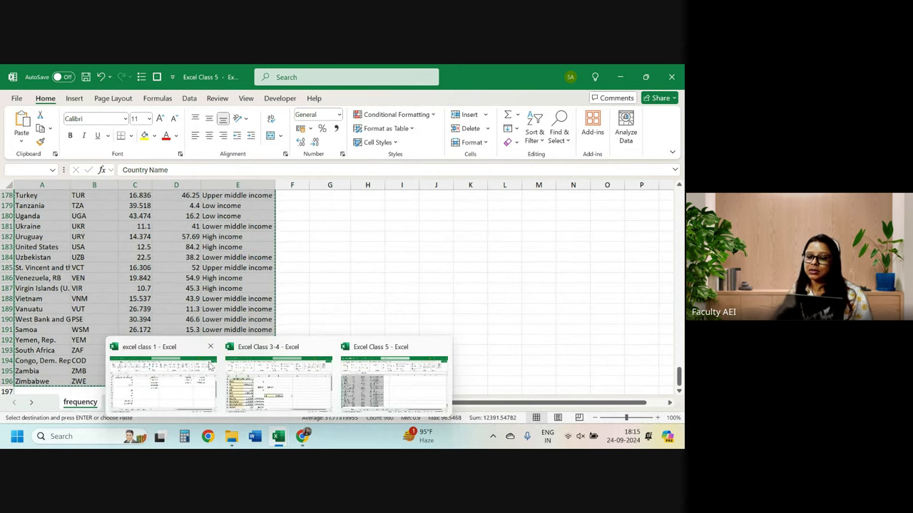
pyautogui.click(191, 373)
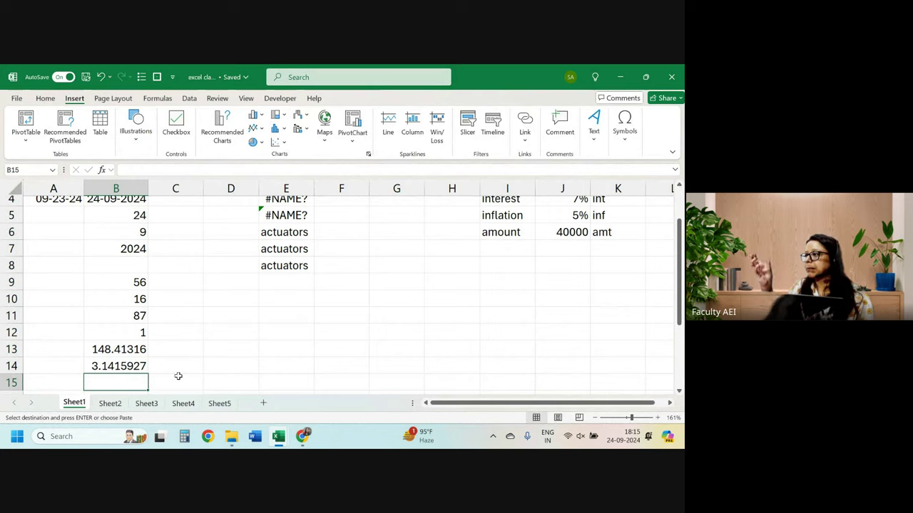
pyautogui.click(226, 404)
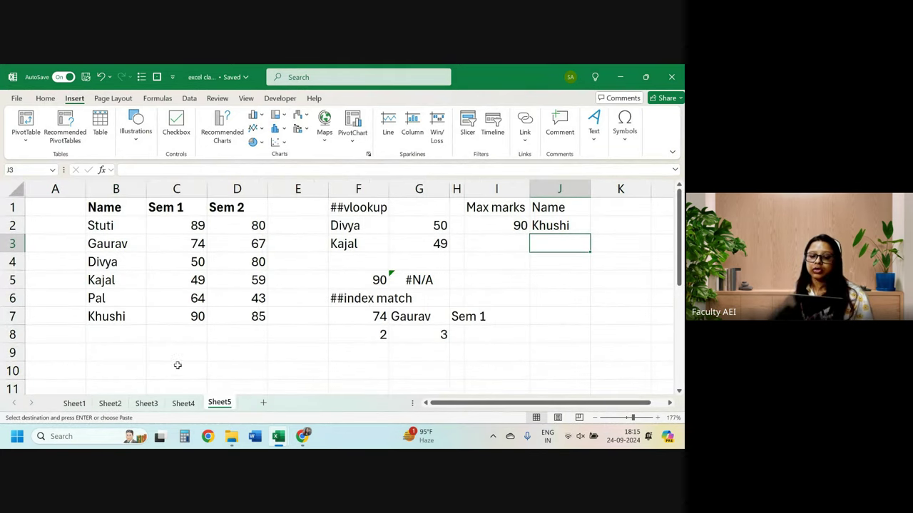
pyautogui.click(196, 403)
pyautogui.click(45, 202)
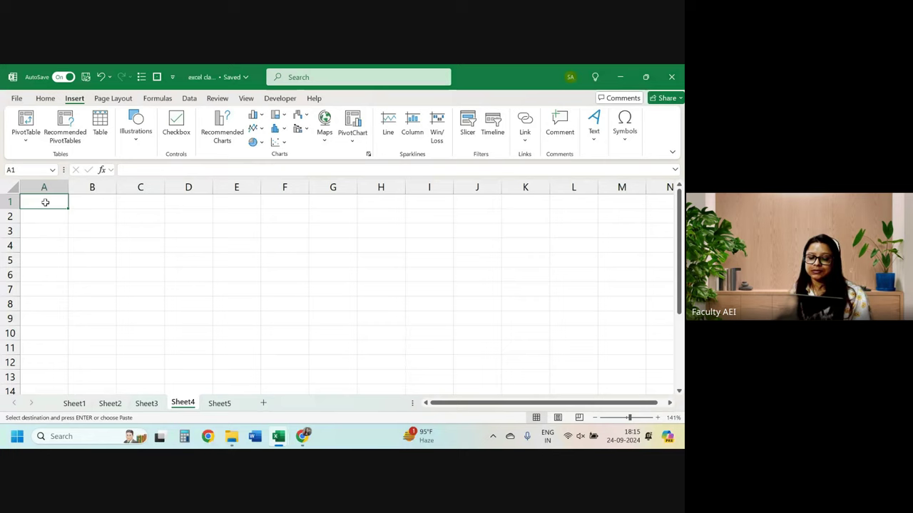
pyautogui.hotkey('ctrl', 'v')
# AutoFit columns A–E of the pasted table and select the Country Code column B
pyautogui.moveTo(231, 437)
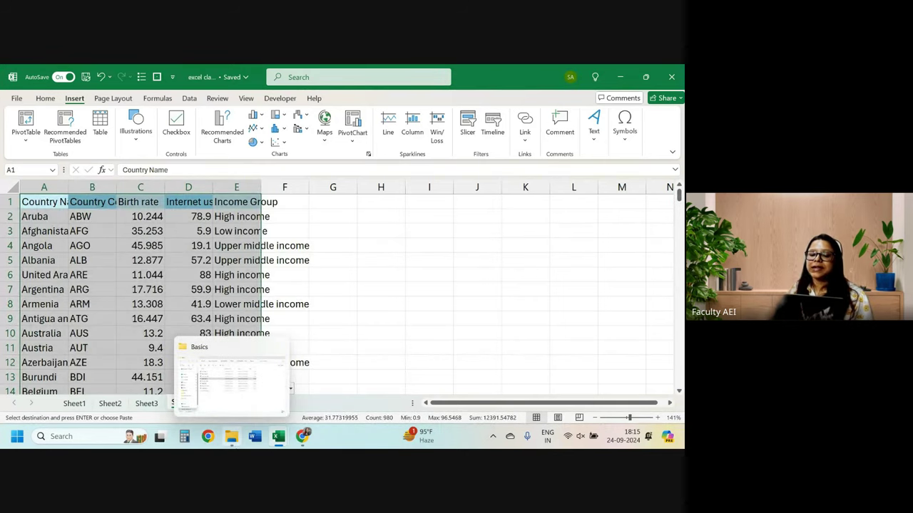
pyautogui.click(221, 378)
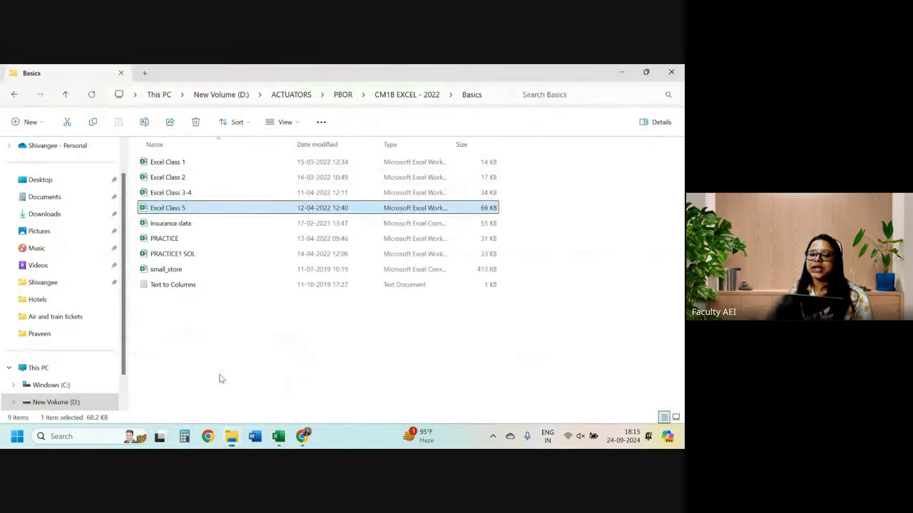
pyautogui.doubleClick(160, 211)
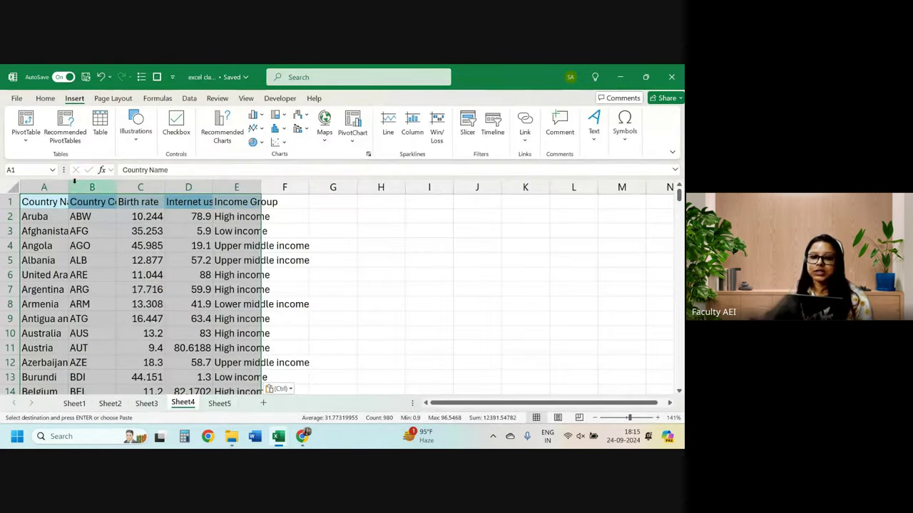
pyautogui.doubleClick(261, 180)
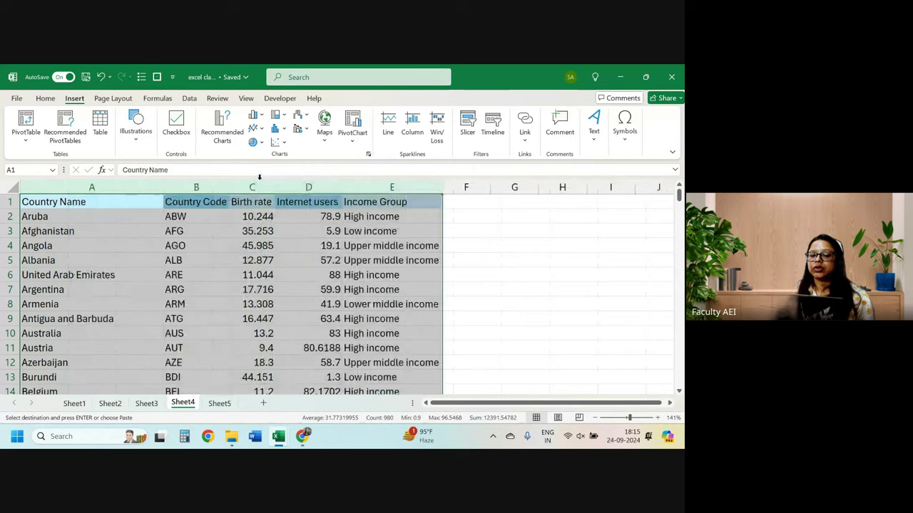
pyautogui.click(367, 245)
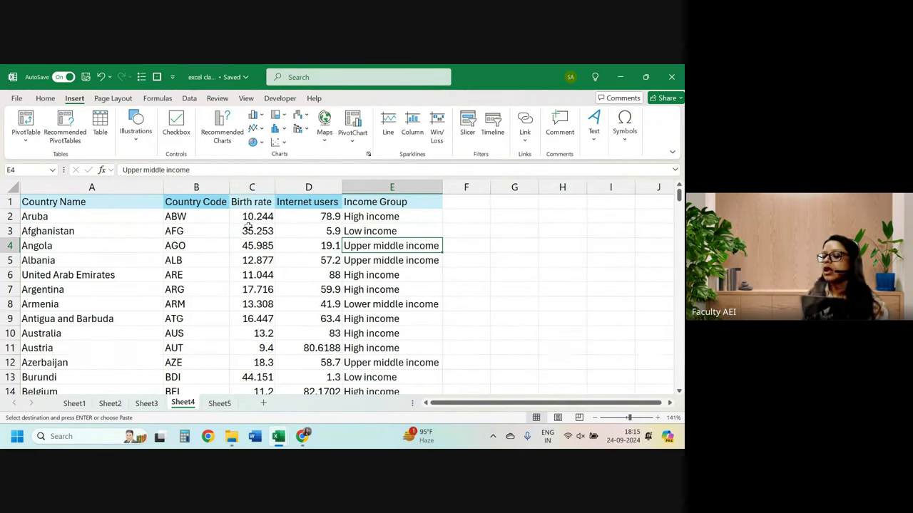
pyautogui.click(206, 187)
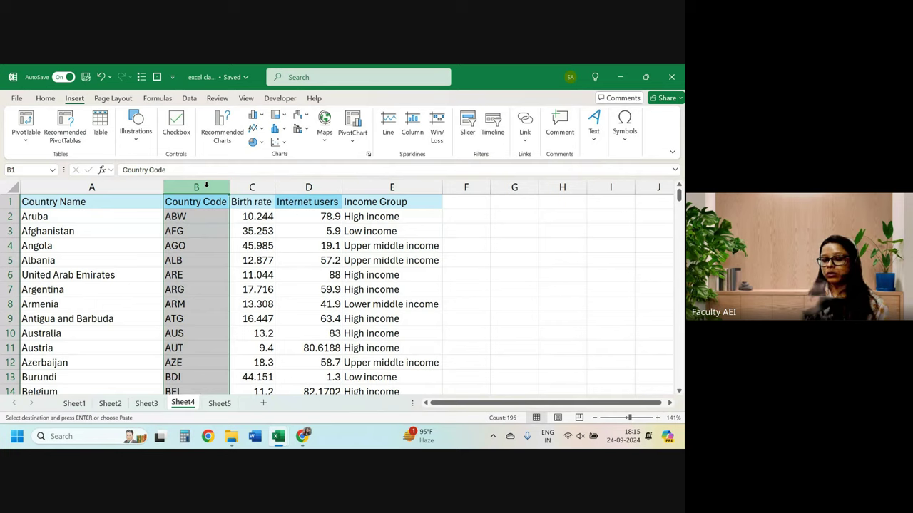
# Delete the Country Code column from the pasted table
pyautogui.hotkey('ctrl', '-')
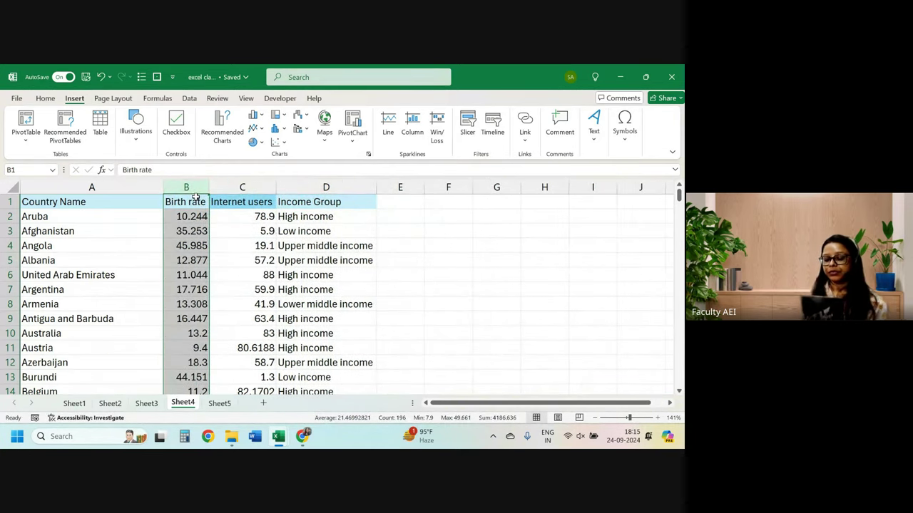
pyautogui.click(237, 244)
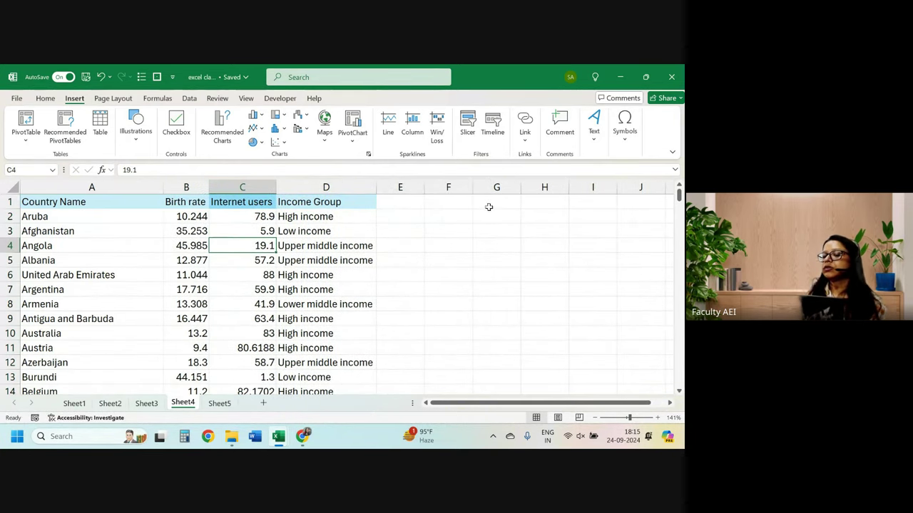
pyautogui.hotkey('alt', 'Tab')
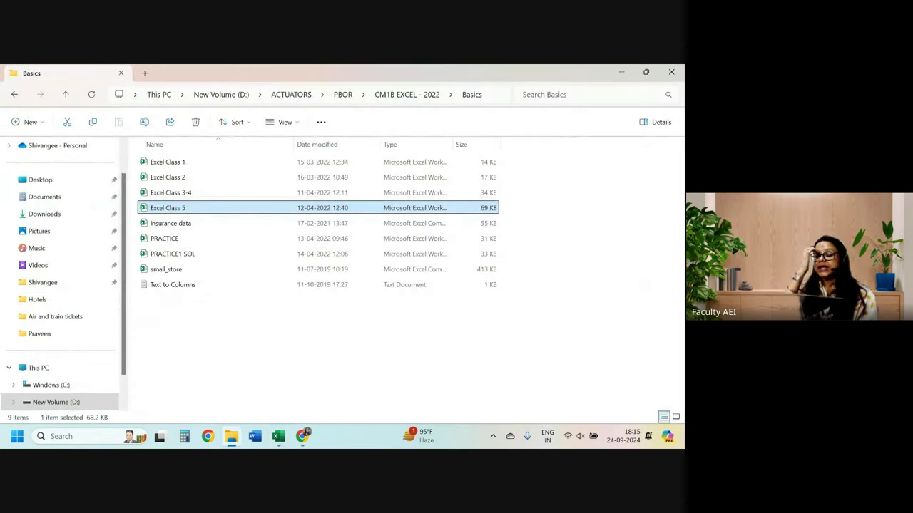
# Copy the BIRTH RATE and COUNT table from Excel Class 5 and return to Sheet4
pyautogui.hotkey('alt', 'Tab')
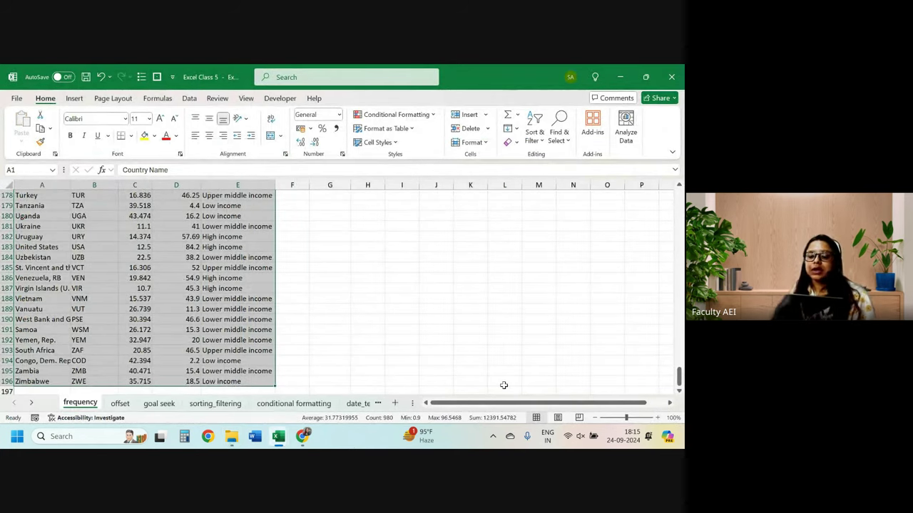
pyautogui.scroll(15, 457, 283)
pyautogui.scroll(13, 457, 283)
pyautogui.scroll(20, 457, 283)
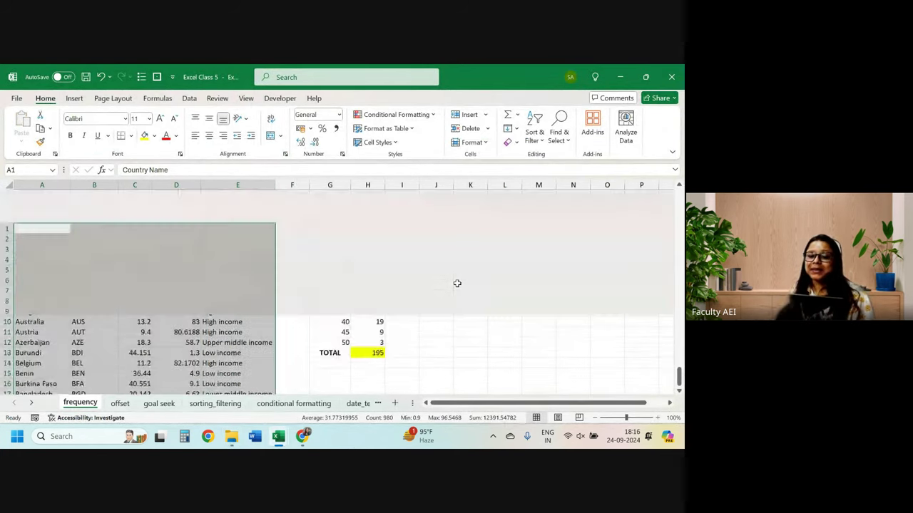
pyautogui.moveTo(333, 202)
pyautogui.mouseDown()
pyautogui.moveTo(382, 300)
pyautogui.moveTo(377, 317)
pyautogui.mouseUp()
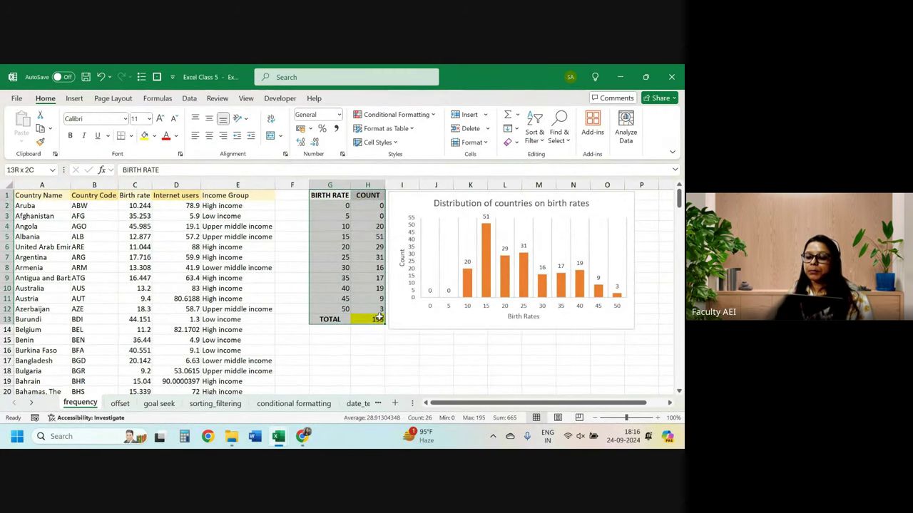
pyautogui.hotkey('alt', 'Tab')
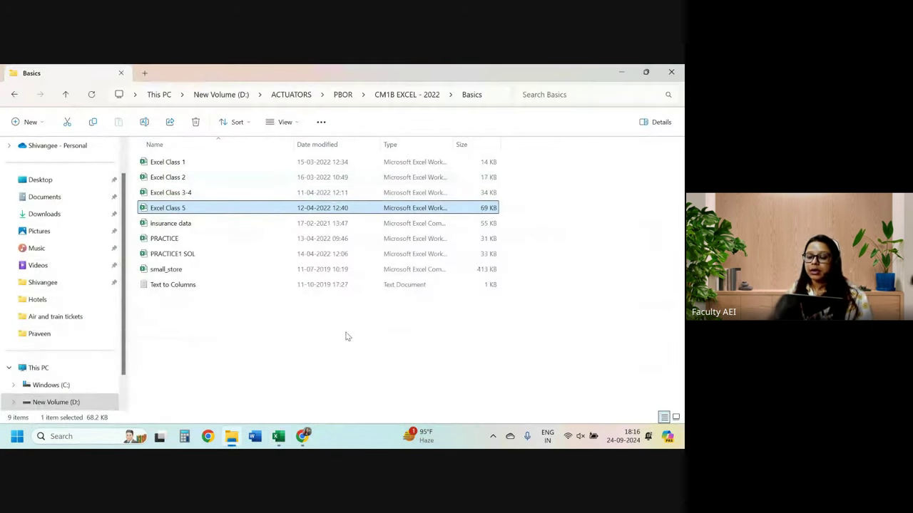
pyautogui.hotkey('alt', 'Tab')
pyautogui.hotkey('alt', 'Tab')
pyautogui.hotkey('alt', 'Tab')
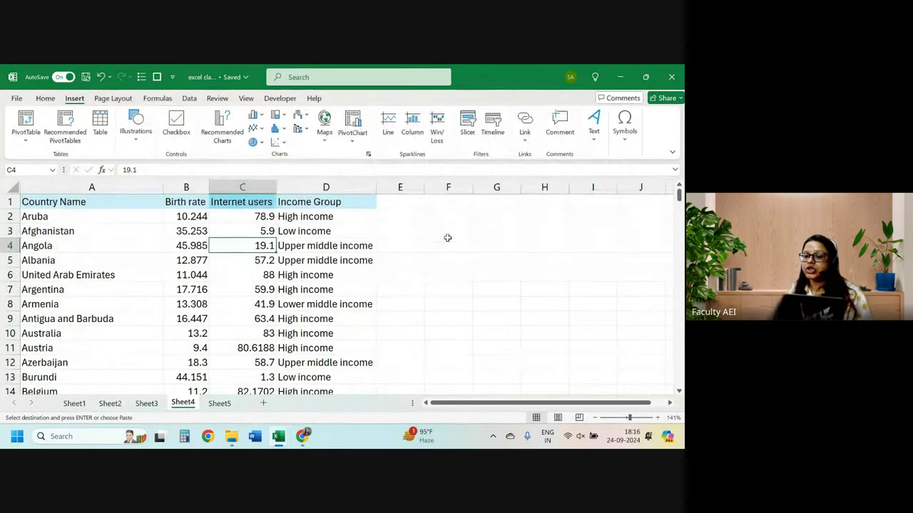
# Paste the BIRTH RATE bins table at F1, dismissing the circular-reference warning, and widen column F
pyautogui.click(456, 202)
pyautogui.hotkey('ctrl', 'v')
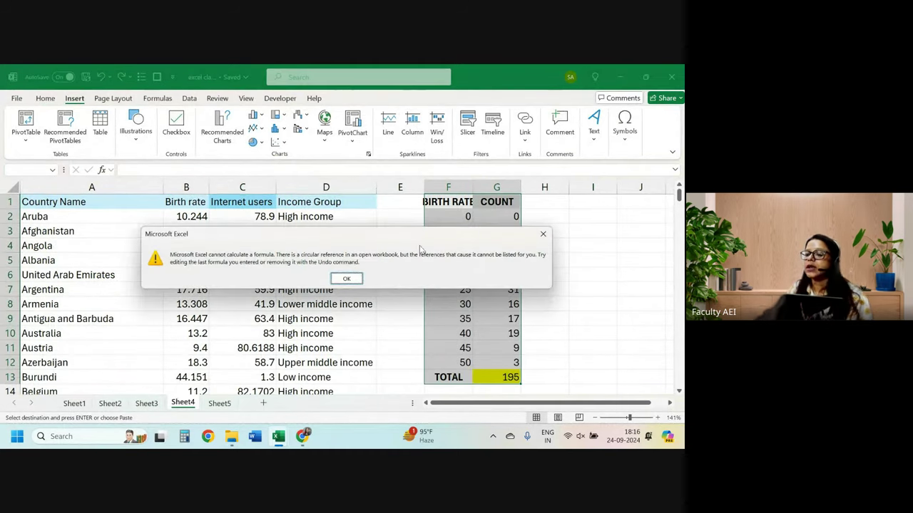
pyautogui.click(537, 234)
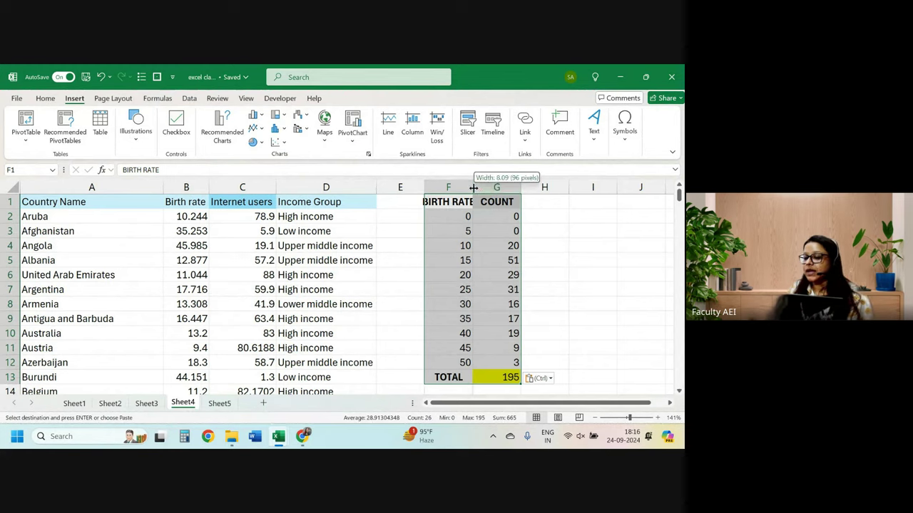
pyautogui.moveTo(476, 189); pyautogui.dragTo(482, 189)
# Clear the pasted COUNT values and total, keeping bins 0 to 50, and select G2
pyautogui.click(472, 214)
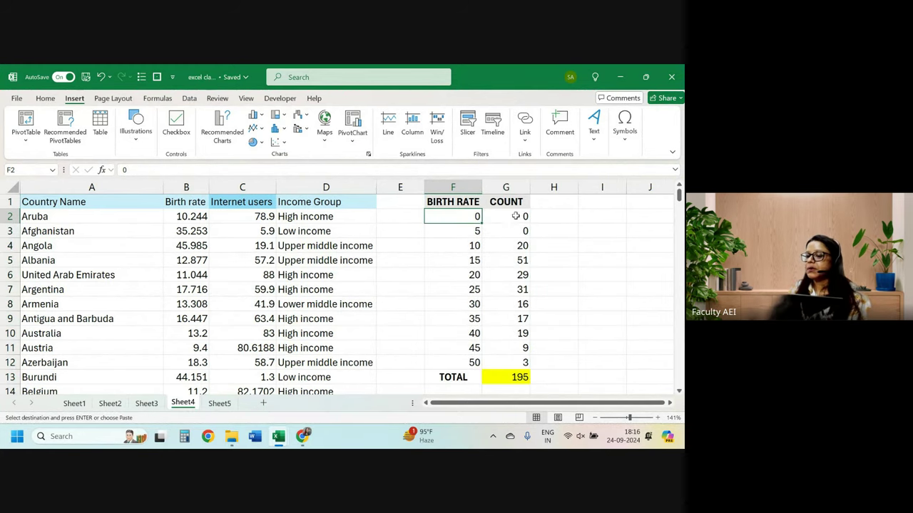
pyautogui.click(346, 279)
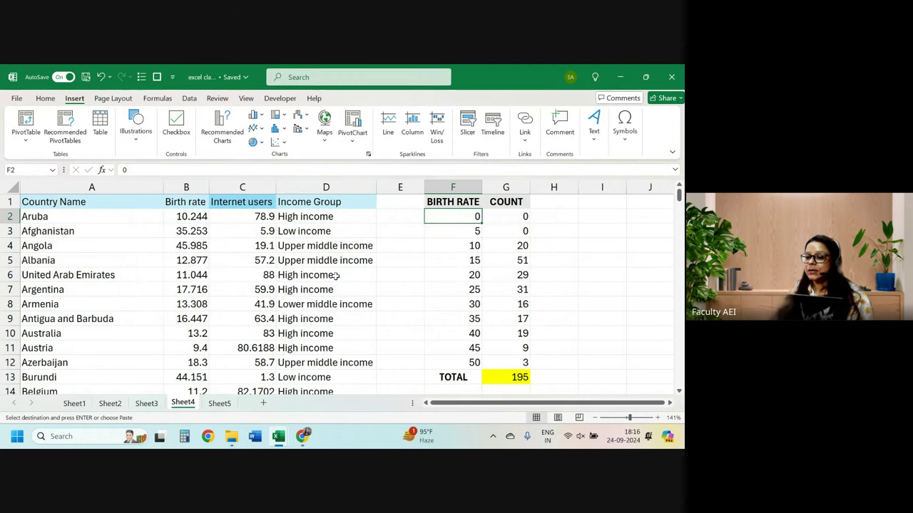
pyautogui.press('Delete')
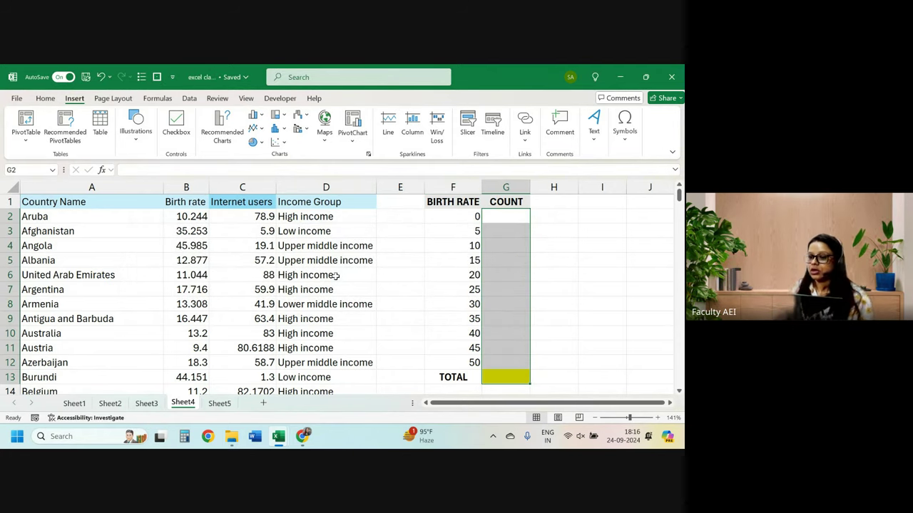
pyautogui.click(460, 243)
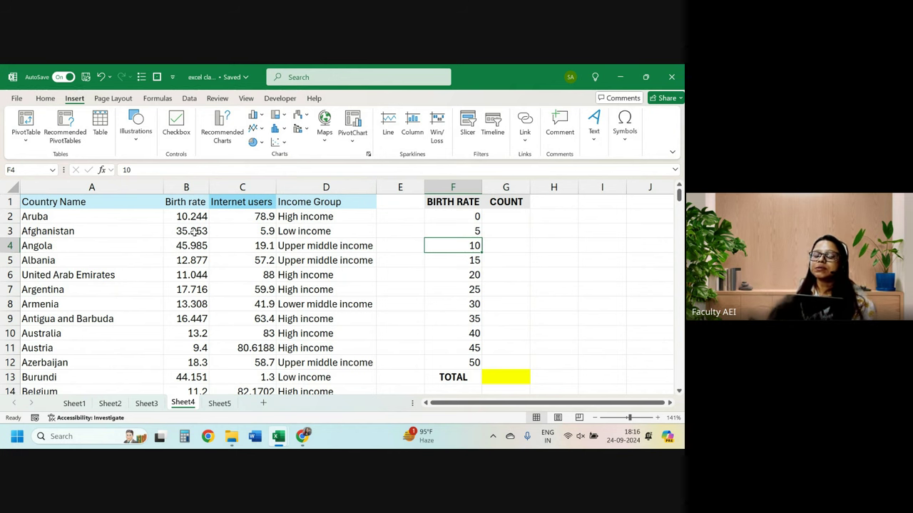
pyautogui.scroll(-2, 194, 232)
pyautogui.scroll(-6, 194, 232)
pyautogui.scroll(-2, 194, 231)
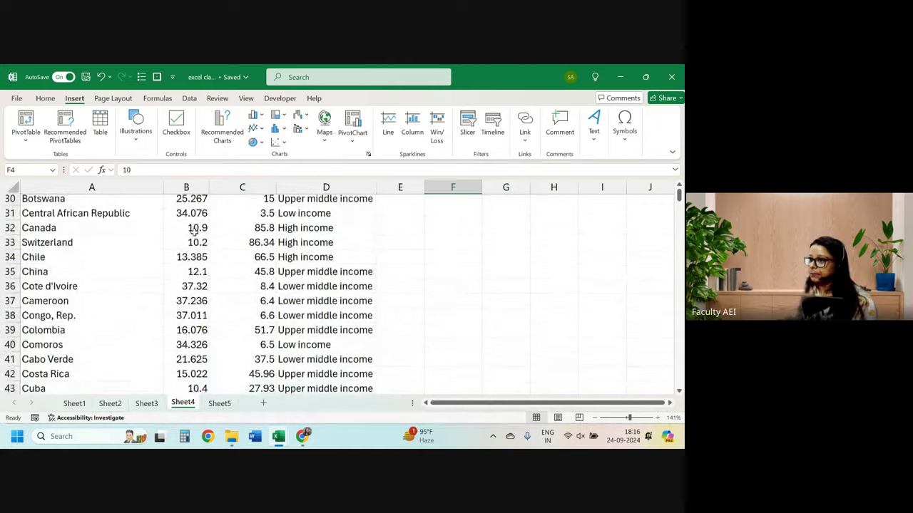
pyautogui.scroll(10, 193, 231)
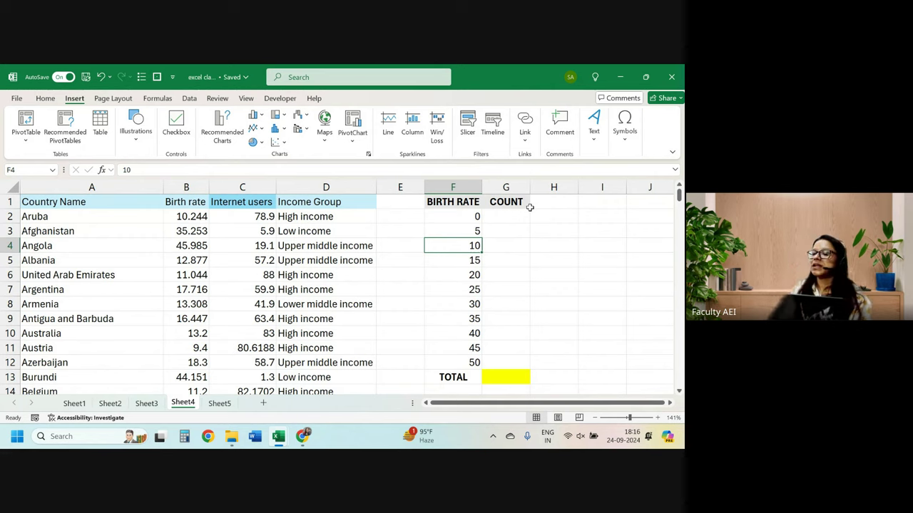
pyautogui.click(517, 216)
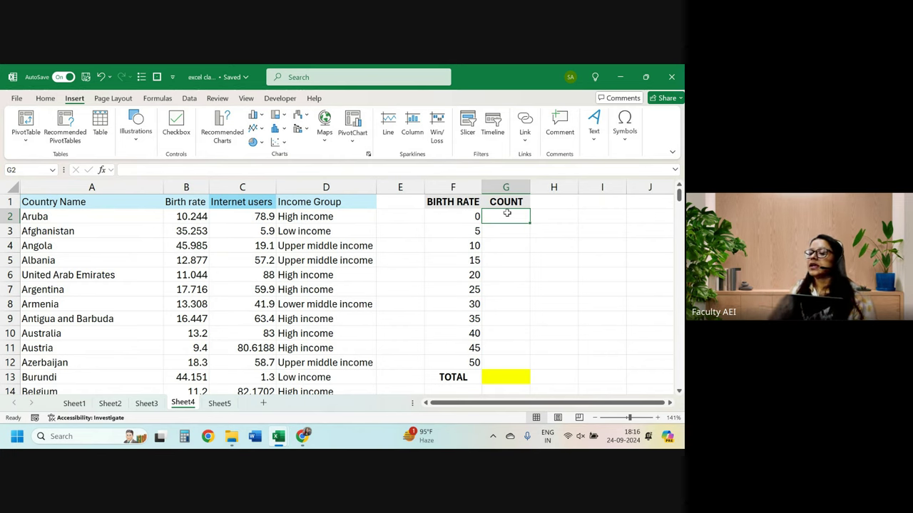
# Fill G2:G12 with =FREQUENCY(B2:B196,F2:F12), entered as an array formula
pyautogui.moveTo(507, 214); pyautogui.dragTo(506, 361)
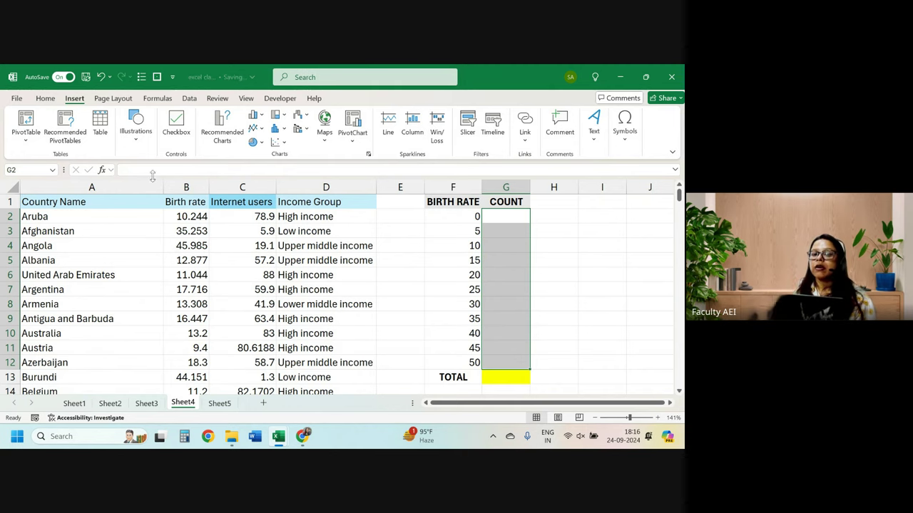
pyautogui.click(145, 171)
pyautogui.write('=')
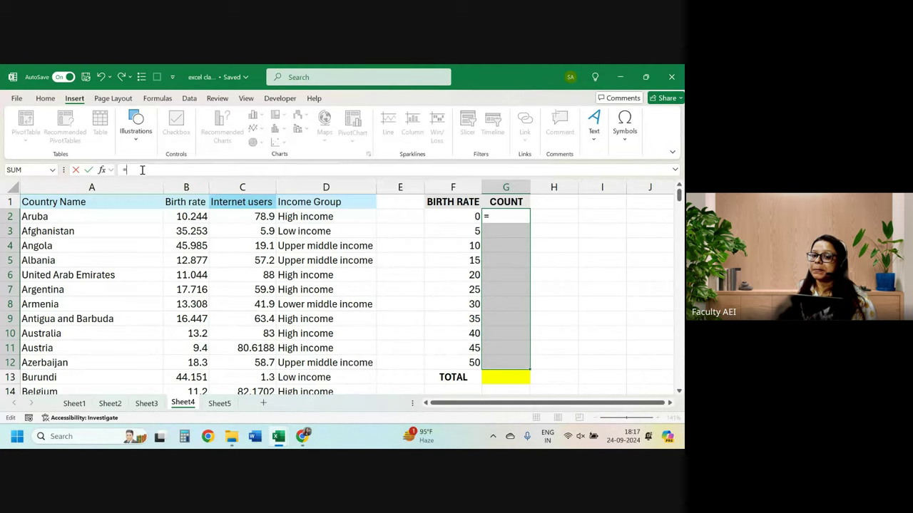
pyautogui.write('fre')
pyautogui.press('Tab')
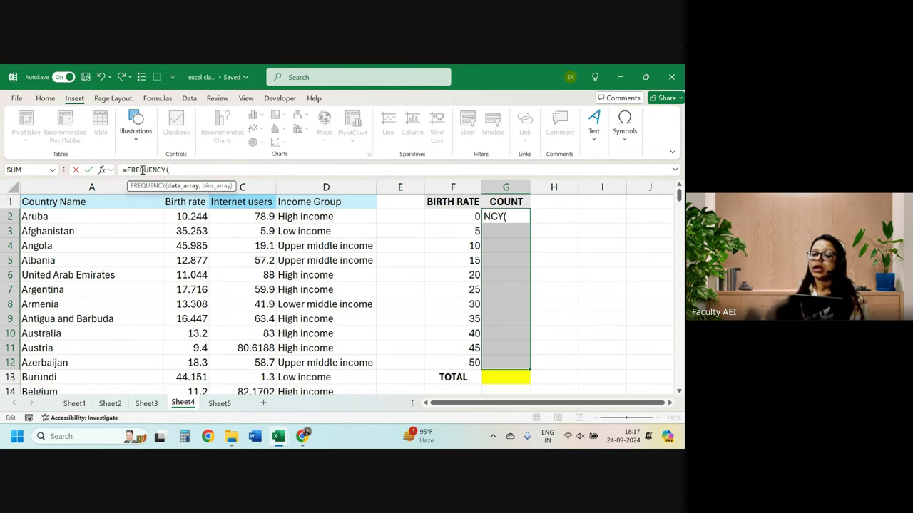
pyautogui.click(202, 216)
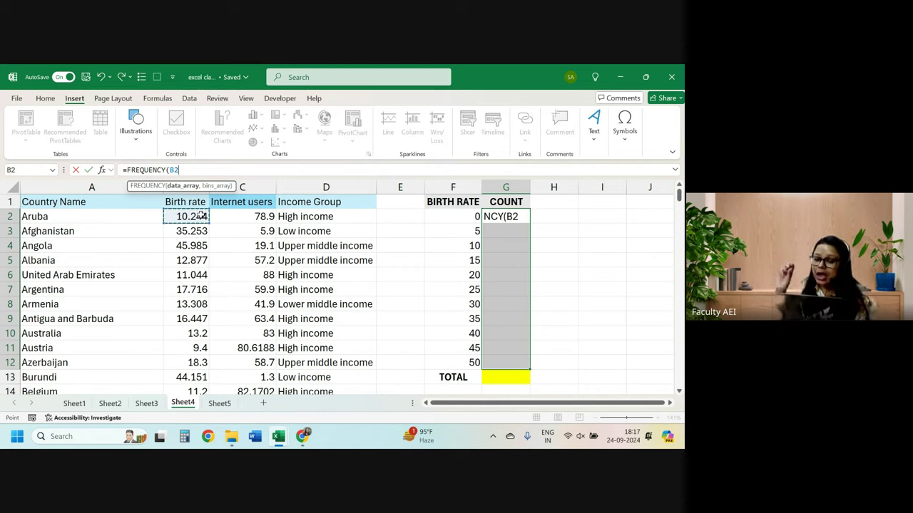
pyautogui.hotkey('ctrl', 'shift', 'Down')
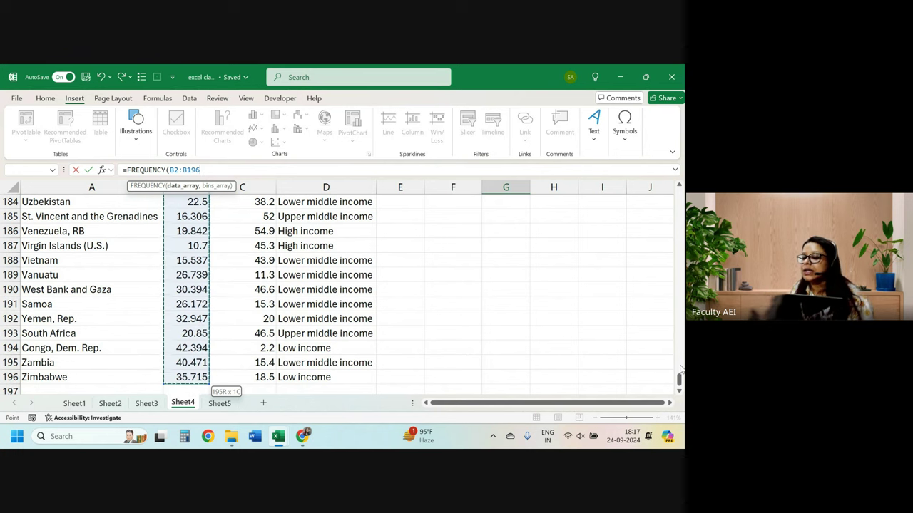
pyautogui.moveTo(679, 380); pyautogui.dragTo(673, 194)
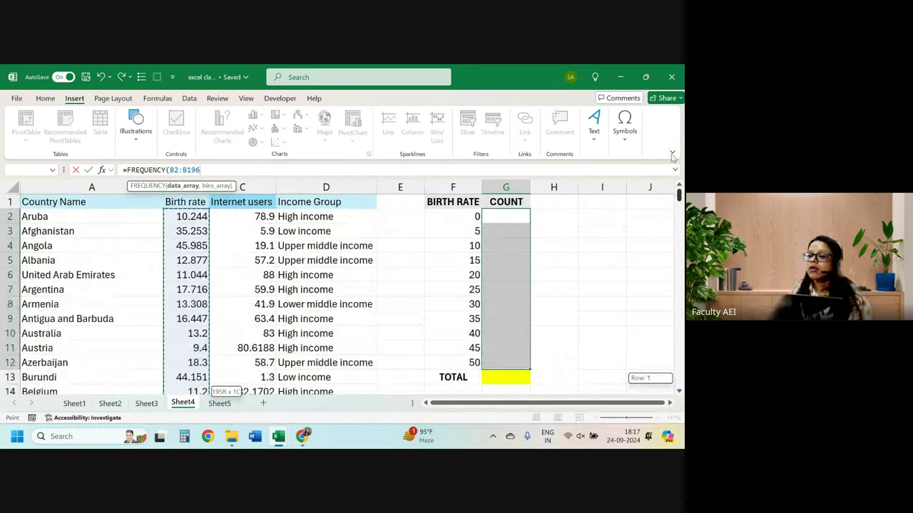
pyautogui.write(',')
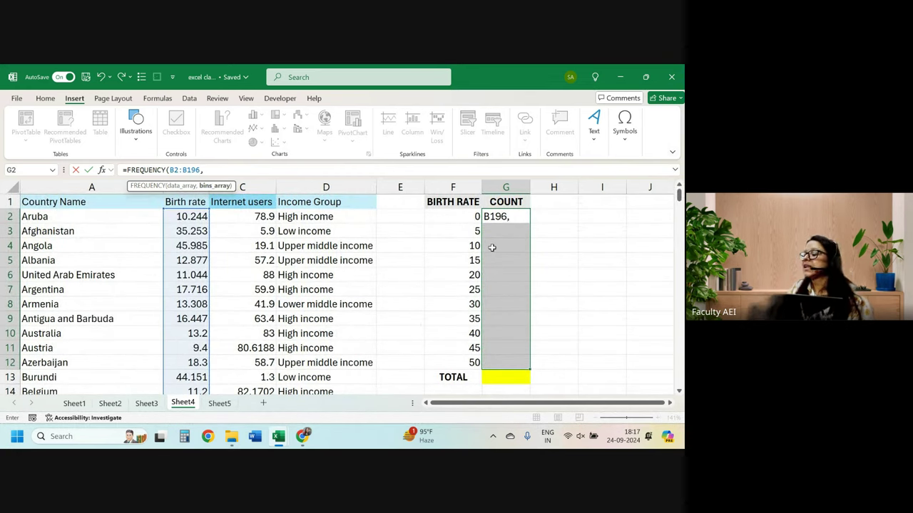
pyautogui.moveTo(464, 216); pyautogui.dragTo(446, 359)
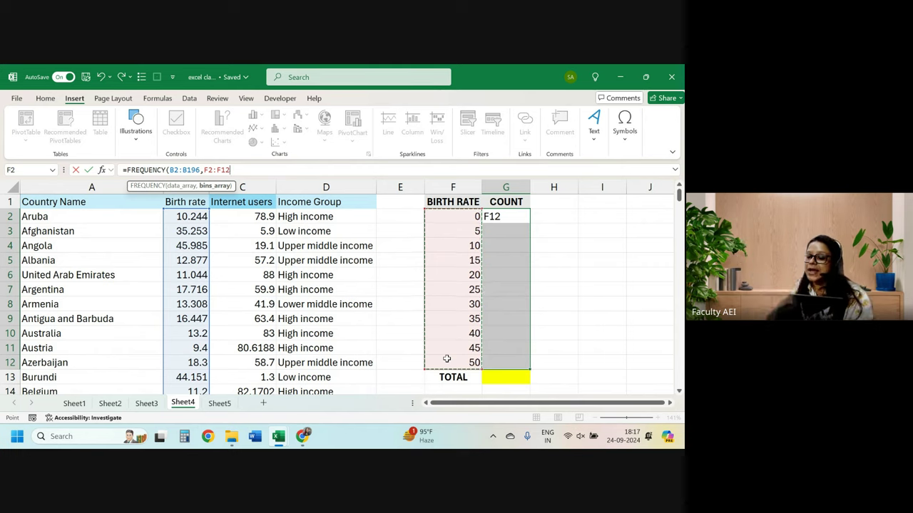
pyautogui.write(')')
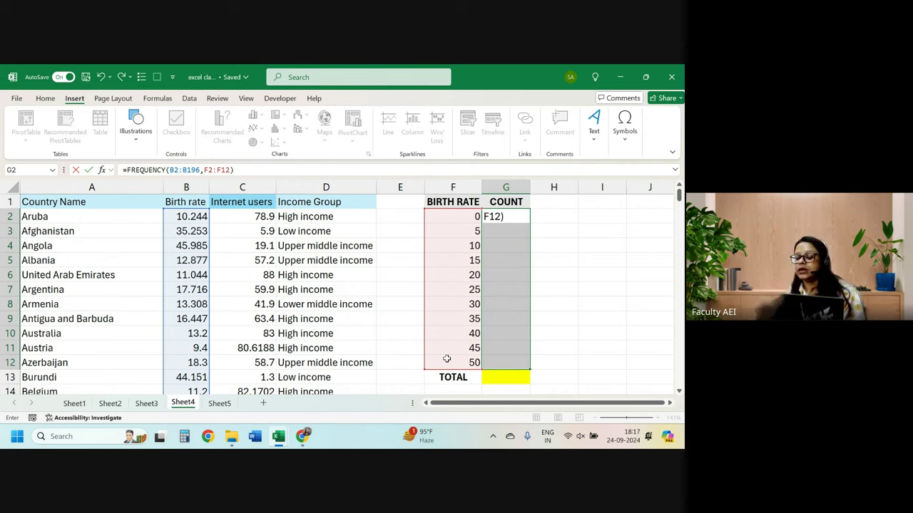
pyautogui.hotkey('ctrl', 'shift', 'Return')
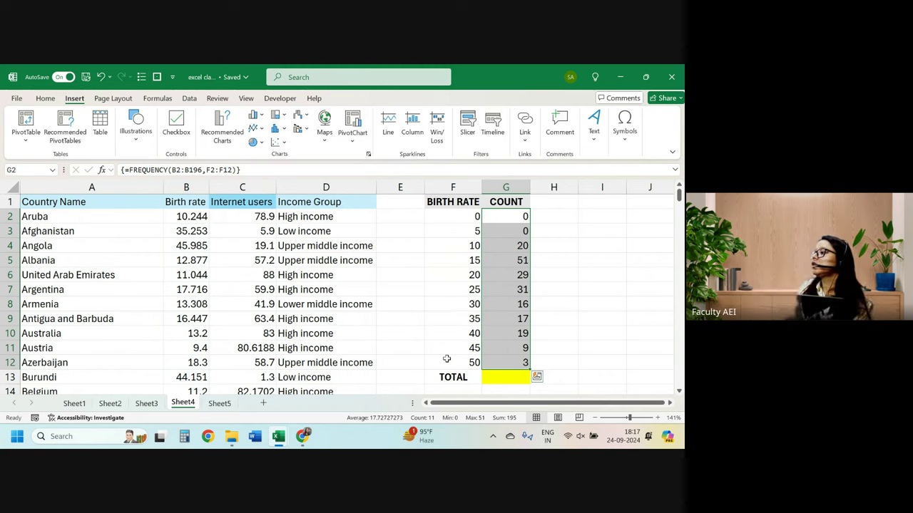
# Add an AutoSum total in G13 showing the counts add up to 195
pyautogui.click(519, 377)
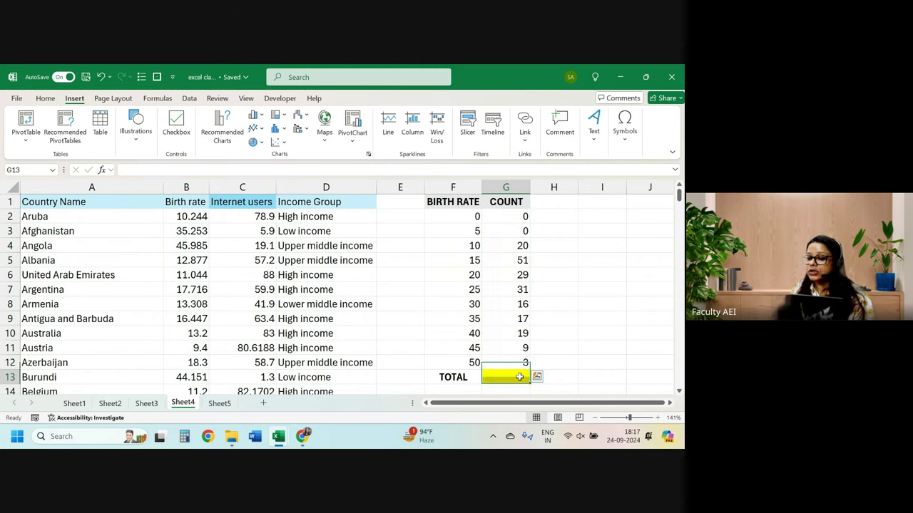
pyautogui.hotkey('alt', '=')
pyautogui.press('Return')
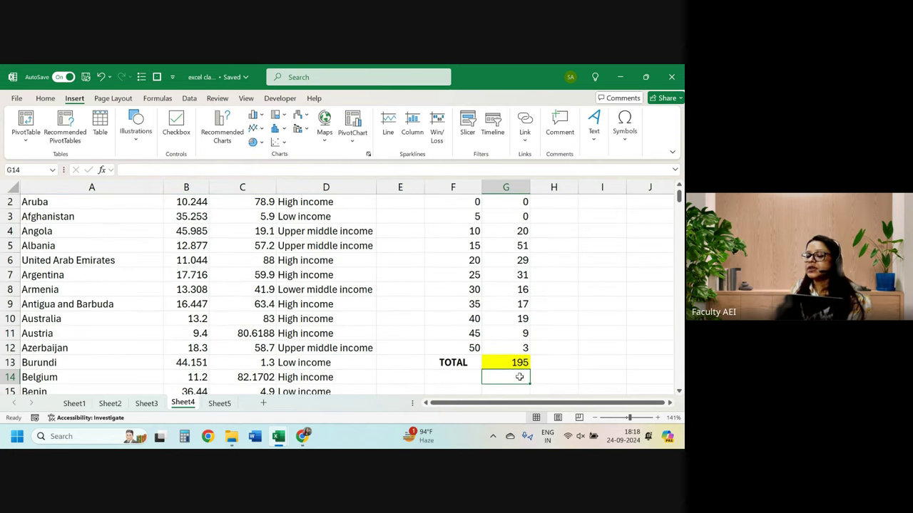
pyautogui.click(520, 378)
pyautogui.scroll(2, 295, 278)
pyautogui.scroll(-1, 295, 278)
# Select all birth rates from B2 to B196 to read their count and summary figures
pyautogui.click(189, 217)
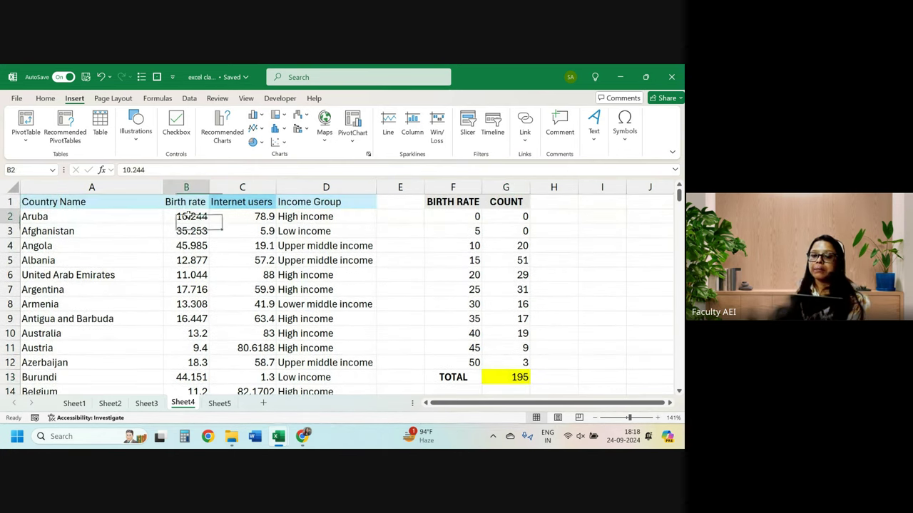
pyautogui.hotkey('ctrl', 'shift', 'Down')
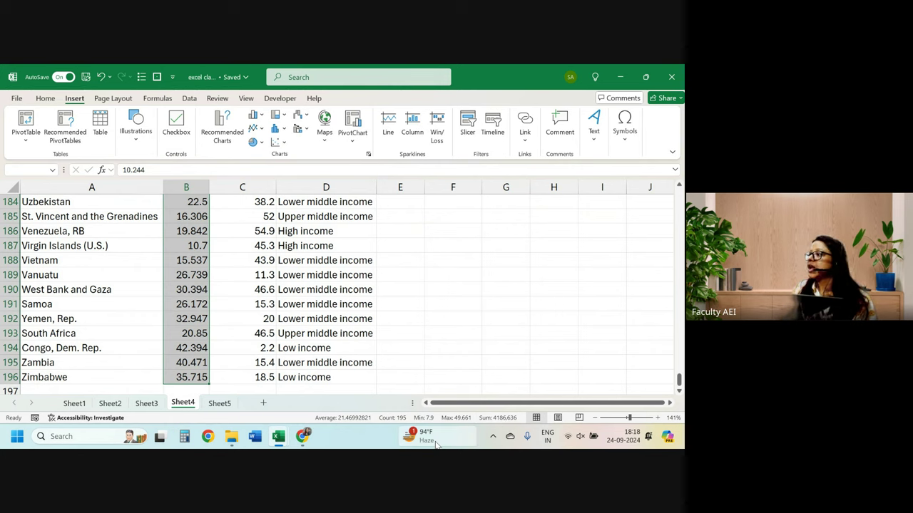
pyautogui.scroll(3, 217, 257)
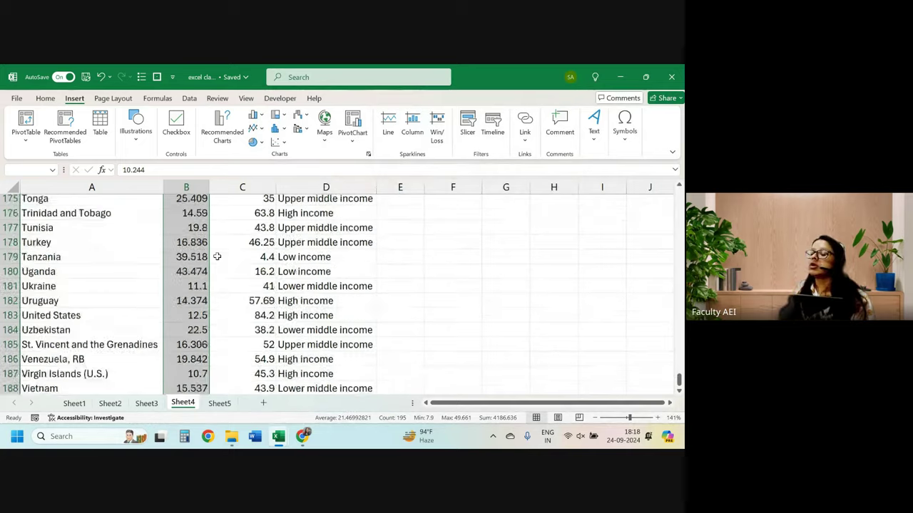
pyautogui.scroll(7, 217, 257)
pyautogui.scroll(17, 216, 254)
pyautogui.scroll(10, 237, 254)
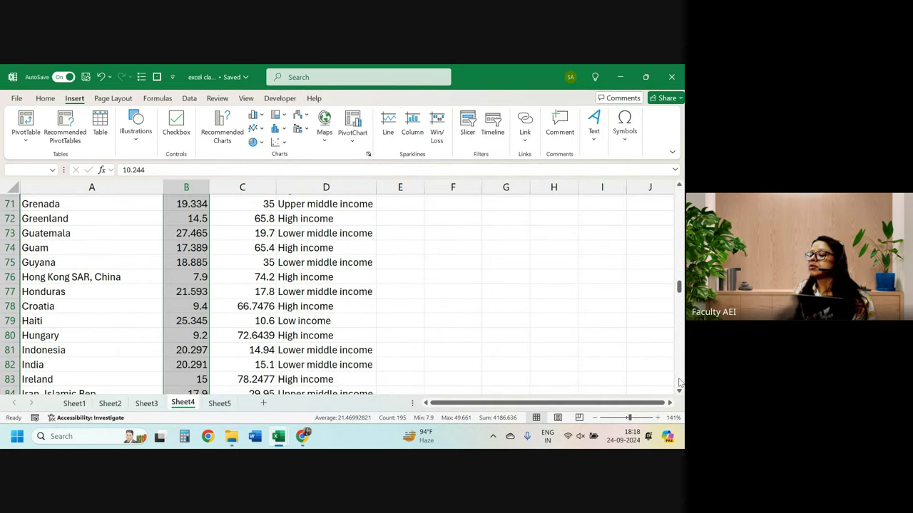
# Review the summary statistics the status bar can display, then dismiss the list
pyautogui.rightClick(425, 421)
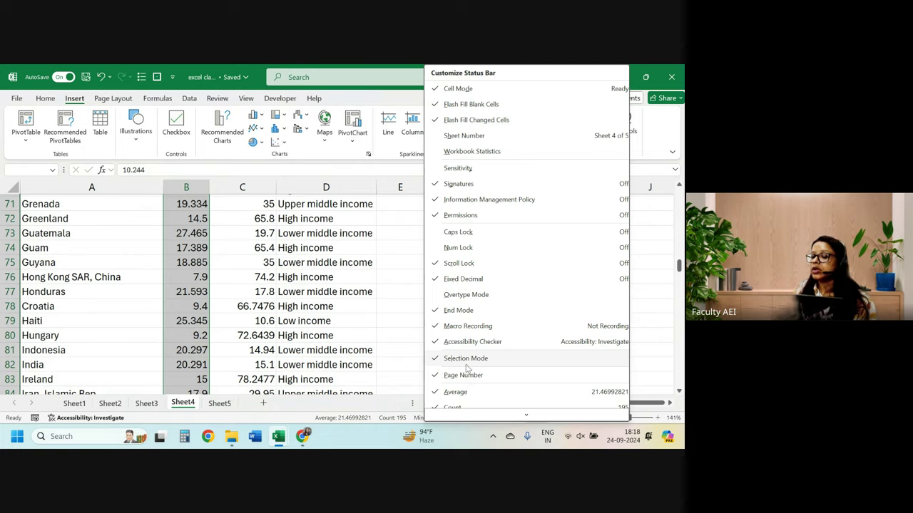
pyautogui.scroll(-3, 467, 368)
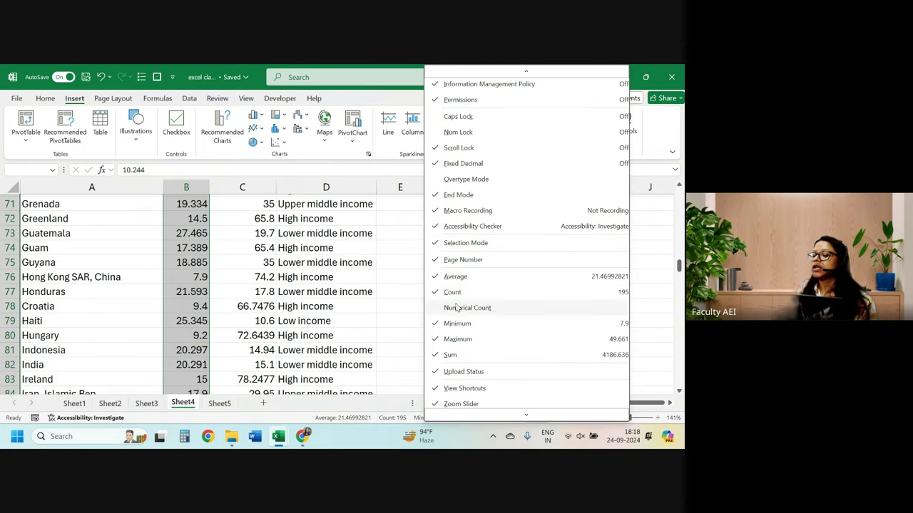
pyautogui.click(368, 320)
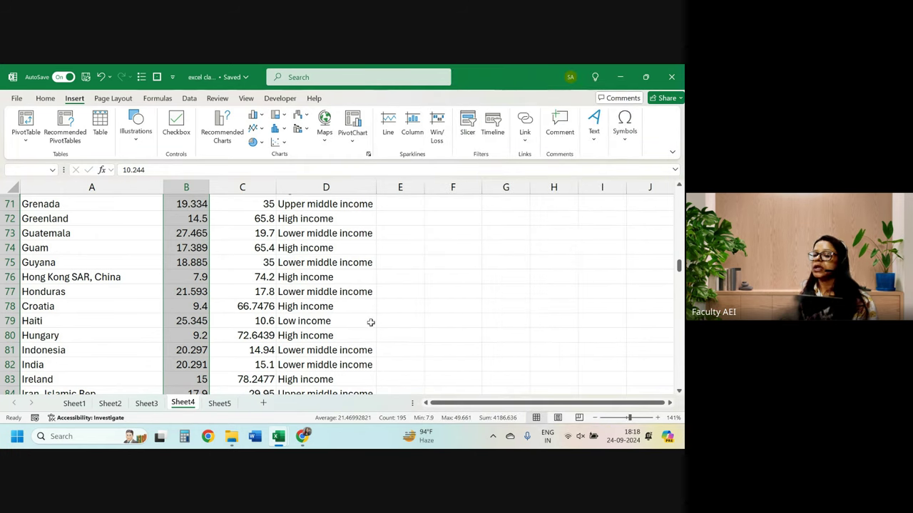
# Select G2:G12 to inspect the FREQUENCY array formula, then go to Sheet5
pyautogui.click(593, 248)
pyautogui.hotkey('ctrl', 'Up')
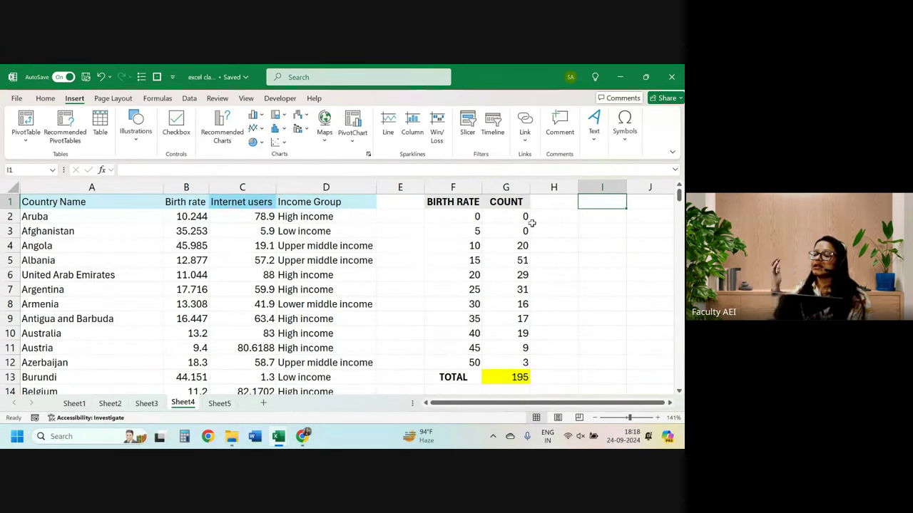
pyautogui.moveTo(521, 216); pyautogui.dragTo(505, 362)
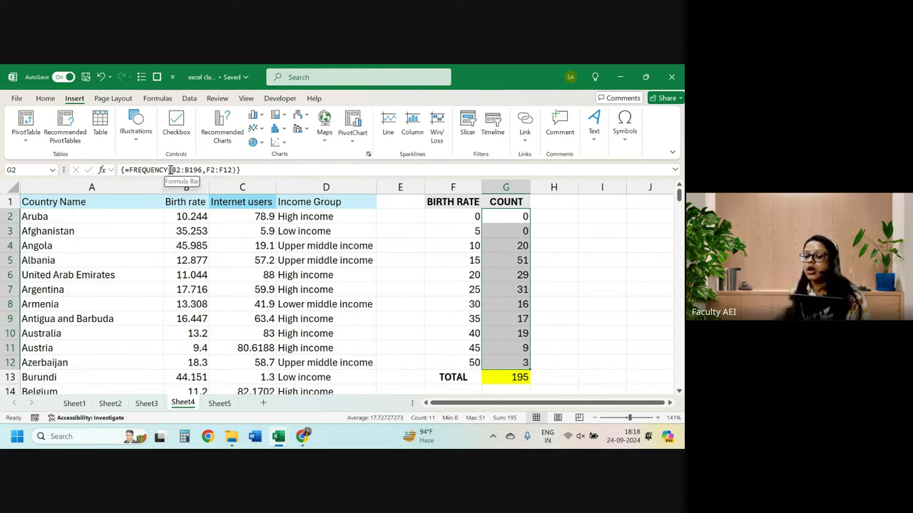
pyautogui.press('Return')
pyautogui.click(202, 316)
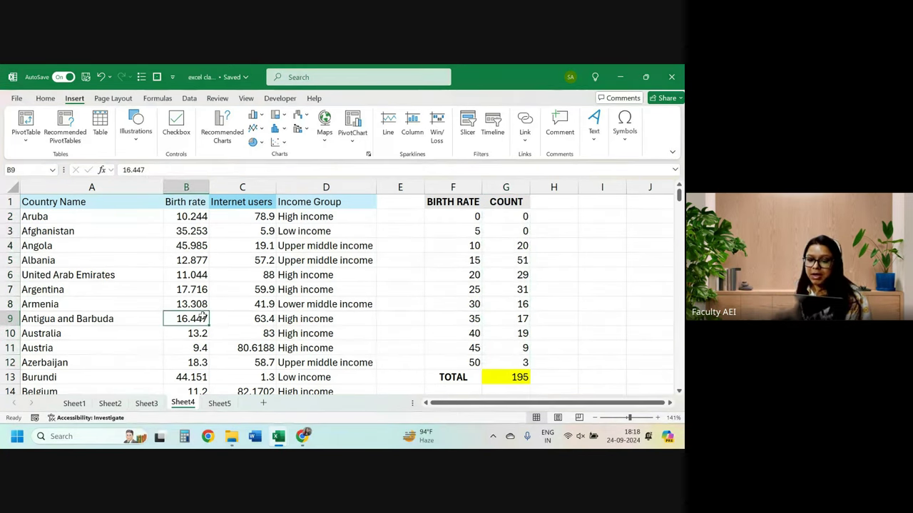
pyautogui.click(220, 403)
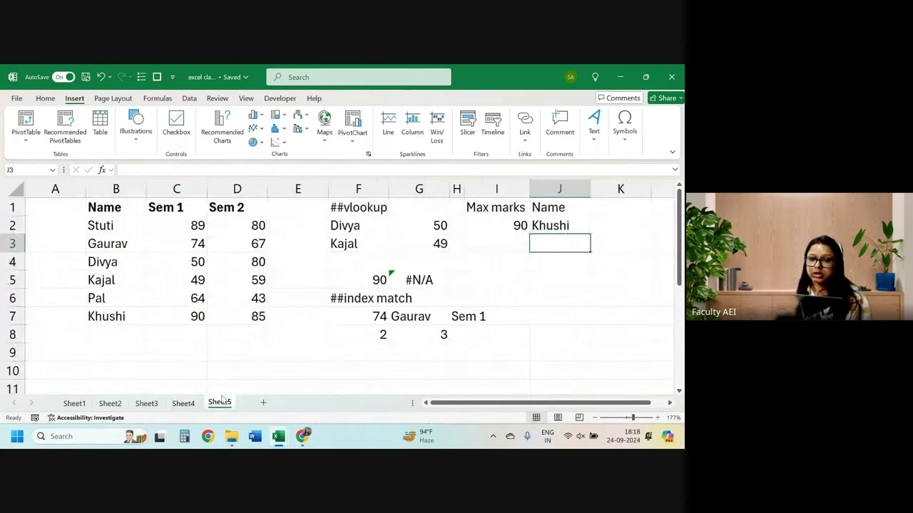
# Add a new Sheet6 and enter the heading 'values' in E1
pyautogui.click(262, 403)
pyautogui.keyDown('ctrl'); pyautogui.scroll(4, 136, 214); pyautogui.keyUp('ctrl')
pyautogui.keyDown('ctrl'); pyautogui.scroll(1, 136, 214); pyautogui.keyUp('ctrl')
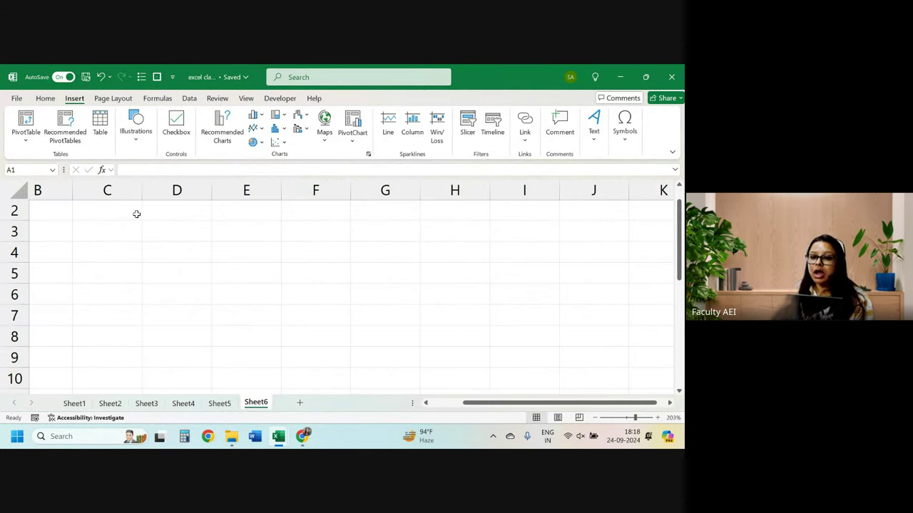
pyautogui.keyDown('ctrl'); pyautogui.scroll(-1, 136, 214); pyautogui.keyUp('ctrl')
pyautogui.keyDown('ctrl'); pyautogui.scroll(-1, 137, 214); pyautogui.keyUp('ctrl')
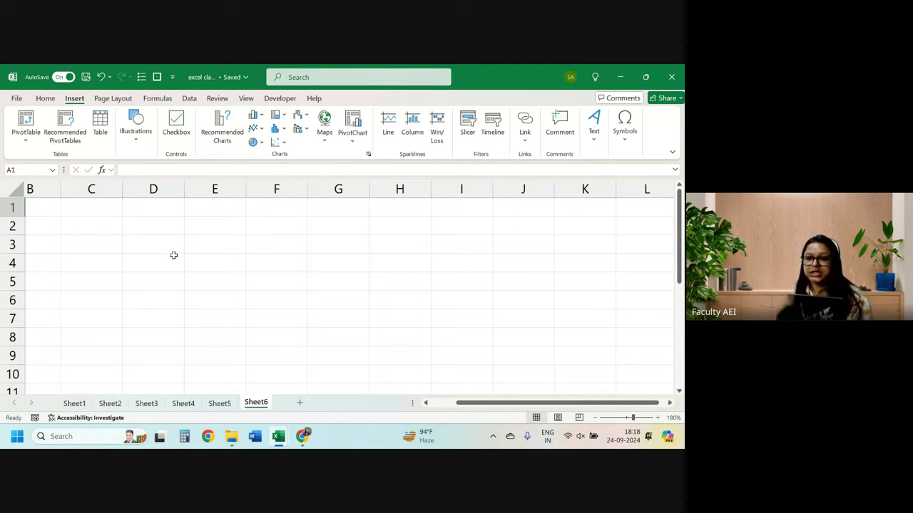
pyautogui.keyDown('ctrl'); pyautogui.scroll(-4, 173, 255); pyautogui.keyUp('ctrl')
pyautogui.keyDown('ctrl'); pyautogui.scroll(1, 174, 256); pyautogui.keyUp('ctrl')
pyautogui.keyDown('ctrl'); pyautogui.scroll(2, 174, 255); pyautogui.keyUp('ctrl')
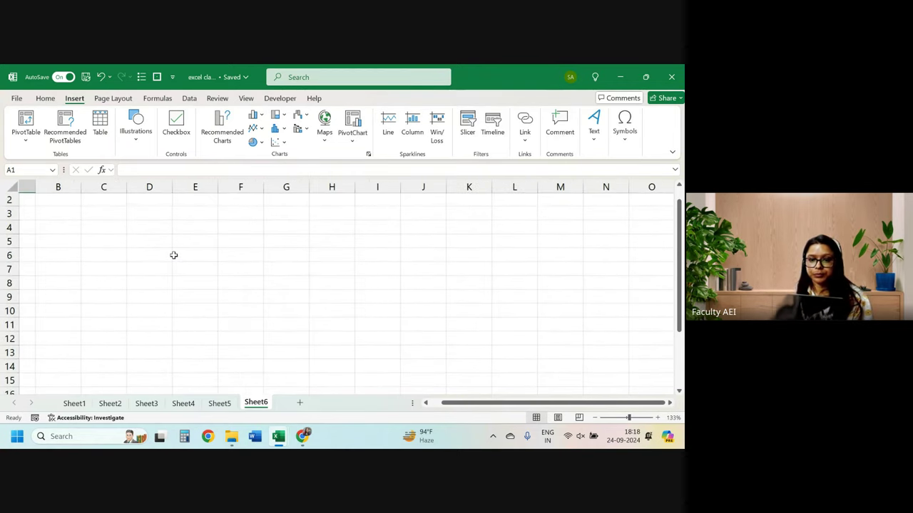
pyautogui.scroll(1, 176, 202)
pyautogui.click(186, 201)
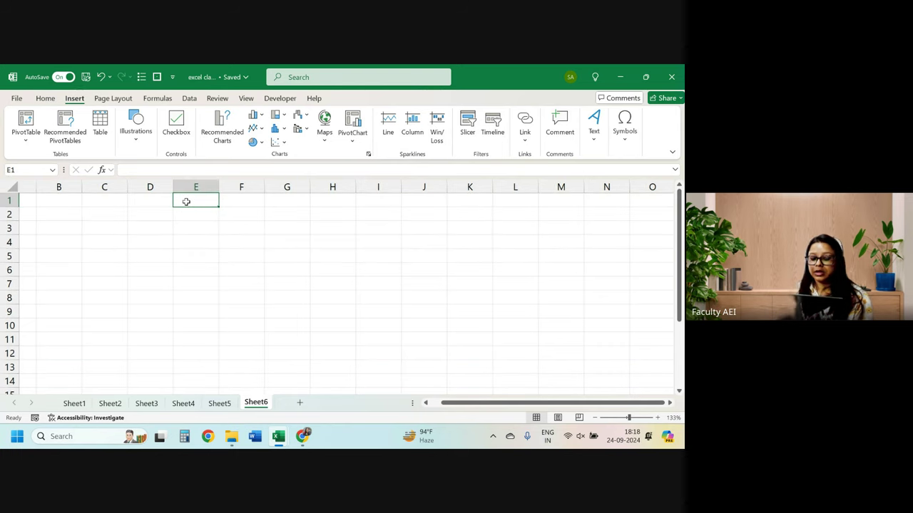
pyautogui.write('values')
pyautogui.press('Return')
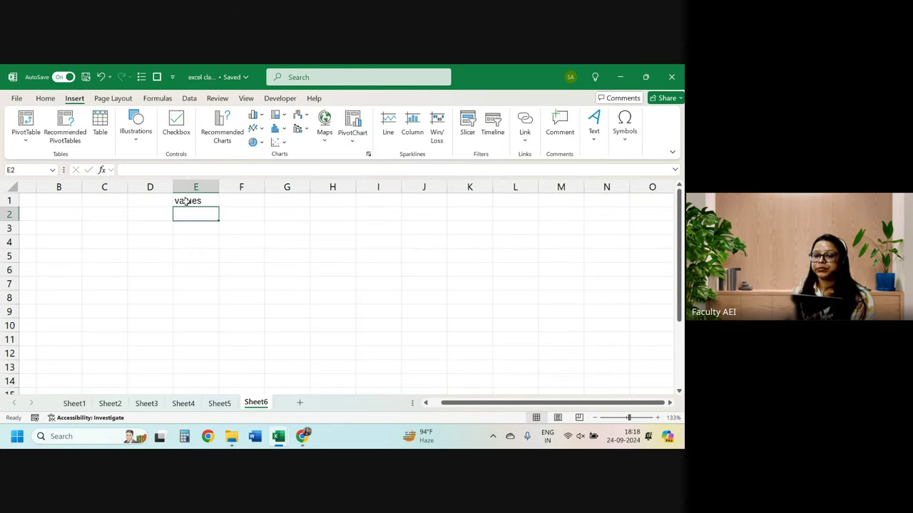
# Start =RANDBETWEEN(0,100) in E2 using the function autocomplete
pyautogui.write('=rand')
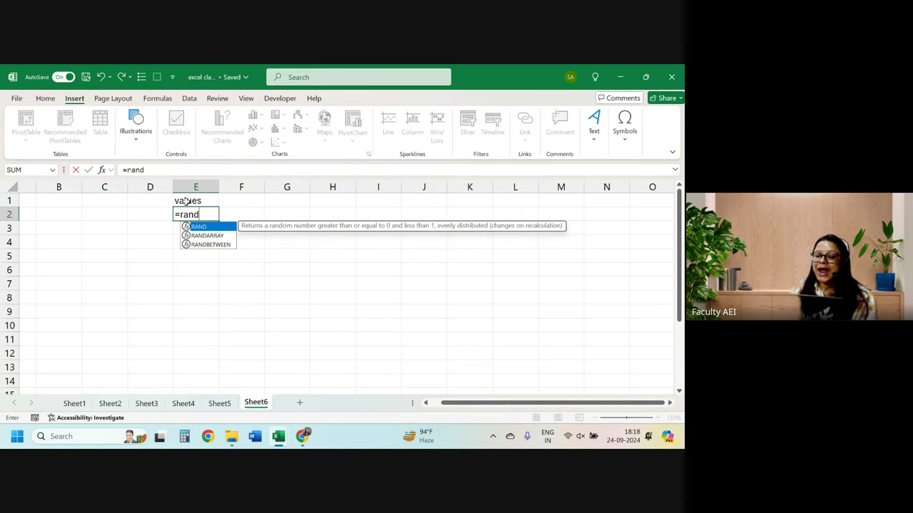
pyautogui.press('Down')
pyautogui.press('Down')
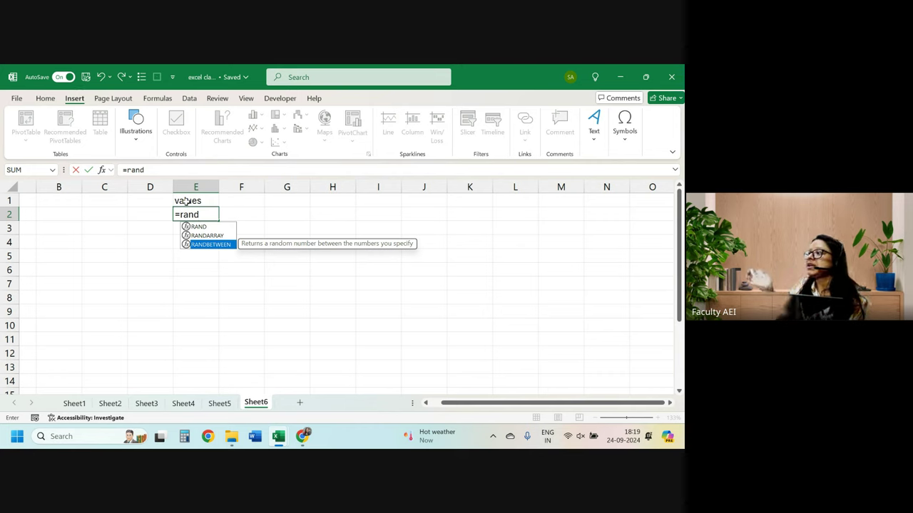
pyautogui.press('Tab')
pyautogui.write('0,')
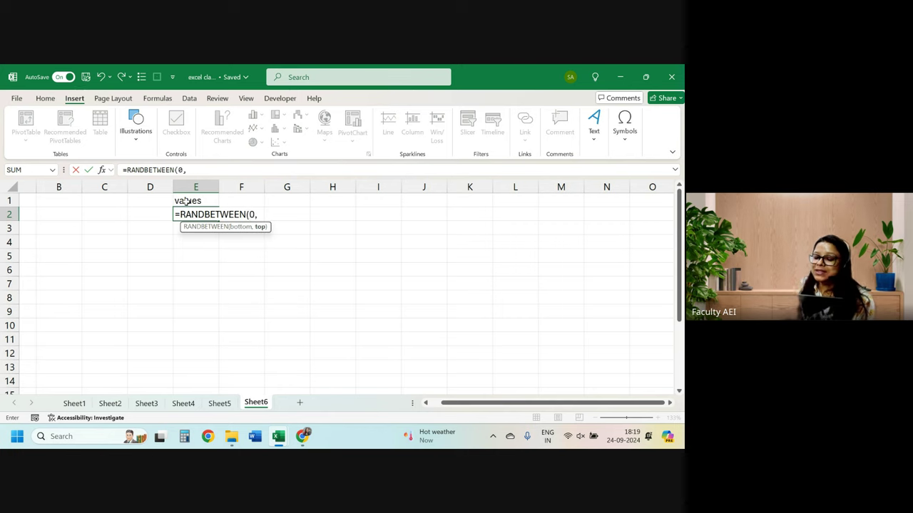
pyautogui.write('100')
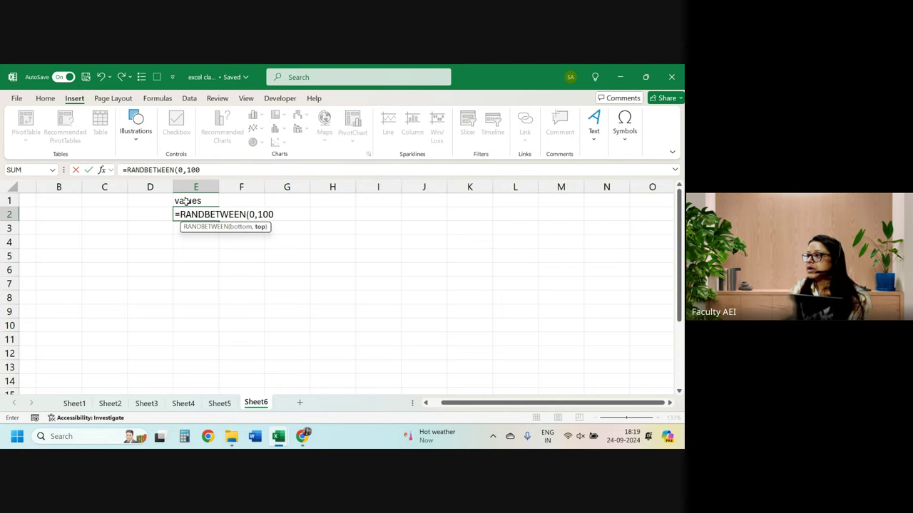
pyautogui.write(')')
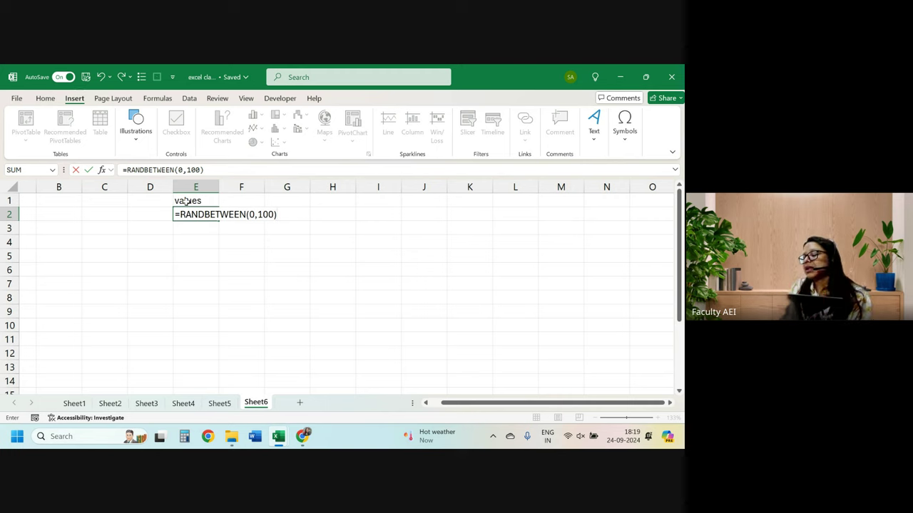
# Enter the RANDBETWEEN formula in E2 and fill it down to E15
pyautogui.press('Return')
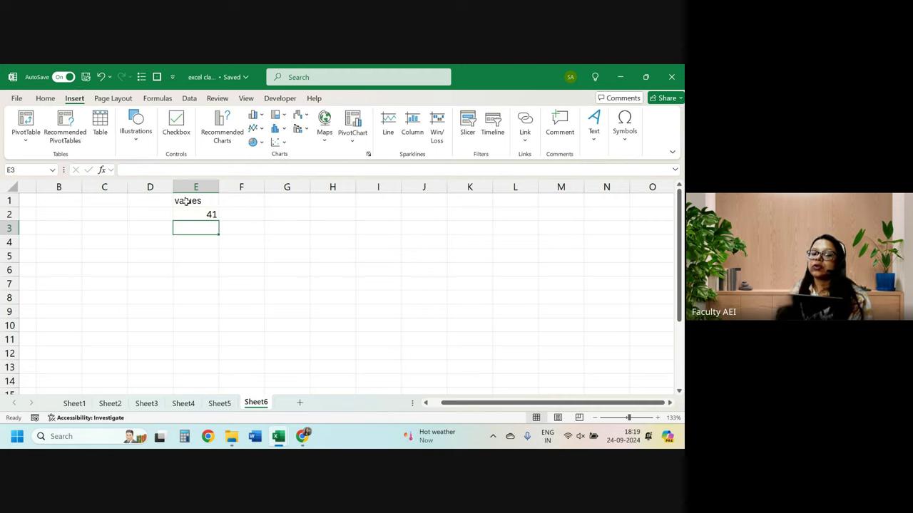
pyautogui.click(193, 204)
pyautogui.click(208, 214)
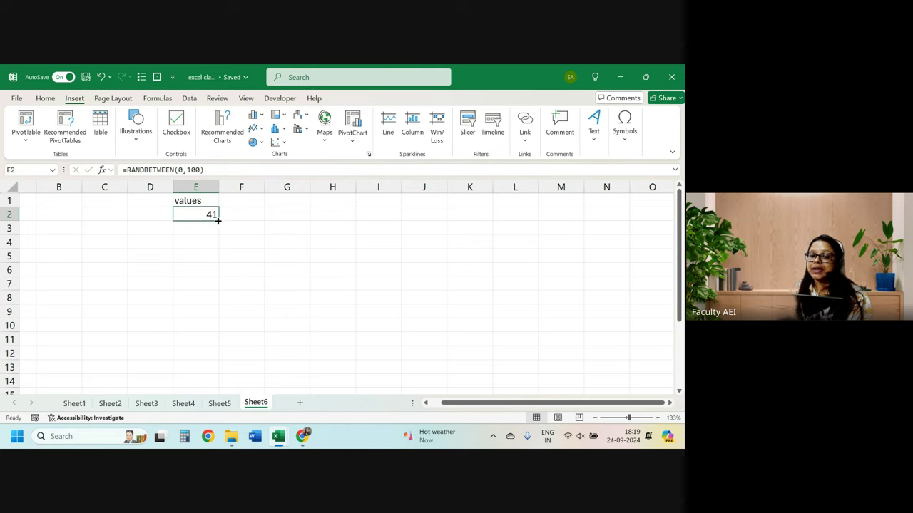
pyautogui.moveTo(218, 221); pyautogui.dragTo(220, 397)
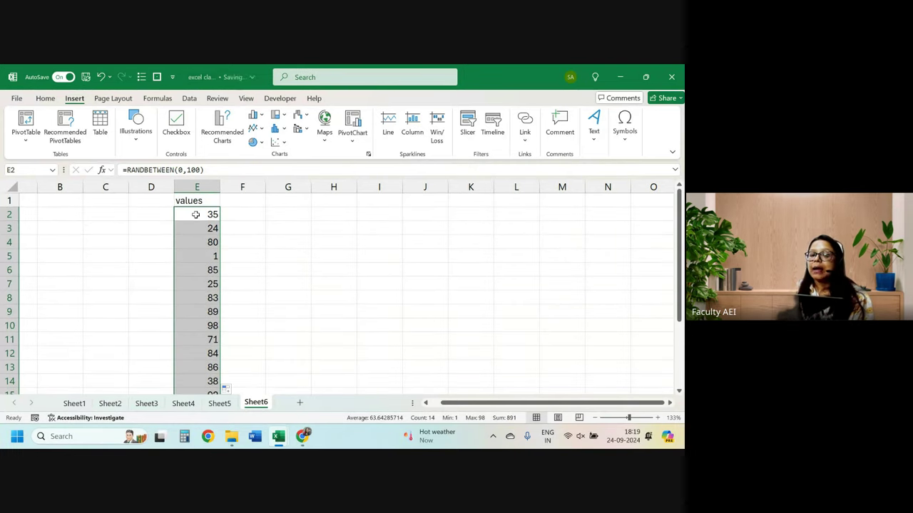
pyautogui.click(341, 224)
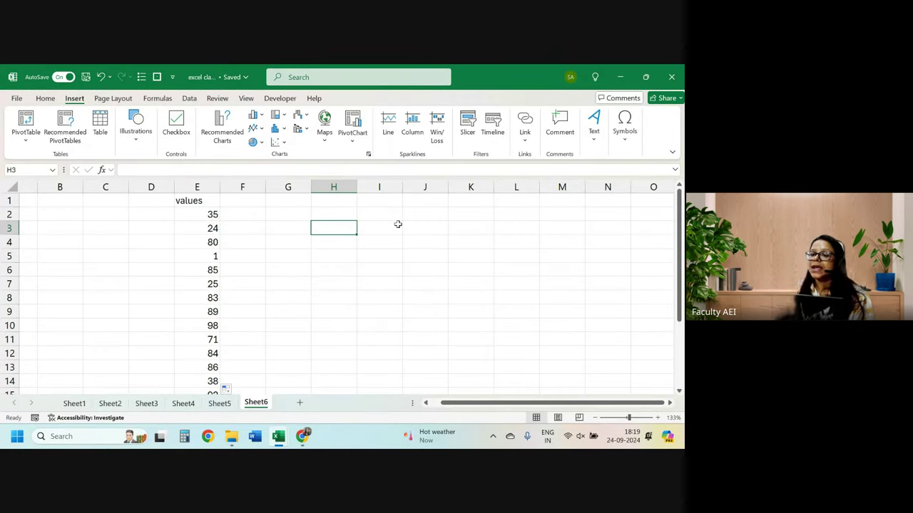
pyautogui.click(157, 98)
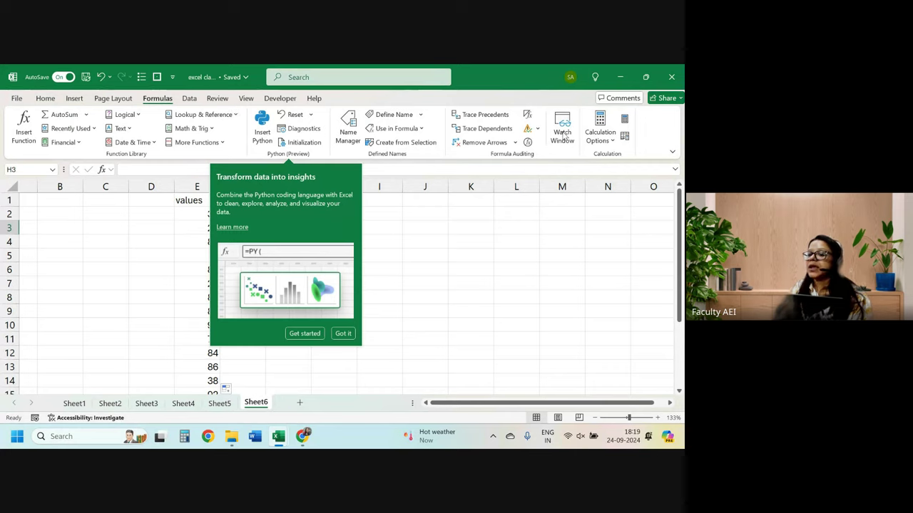
# Dismiss the Python introduction and recalculate repeatedly to regenerate the random values
pyautogui.click(343, 333)
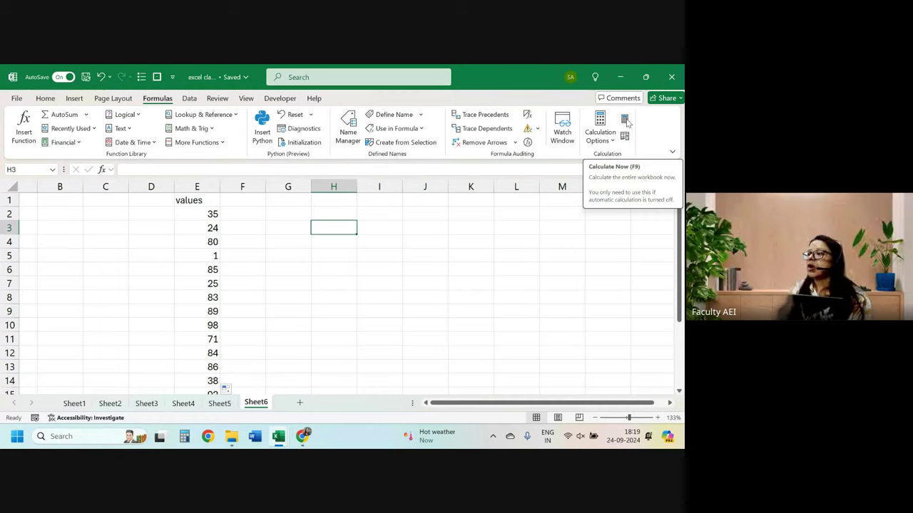
pyautogui.click(625, 121)
pyautogui.click(625, 121)
pyautogui.click(625, 121)
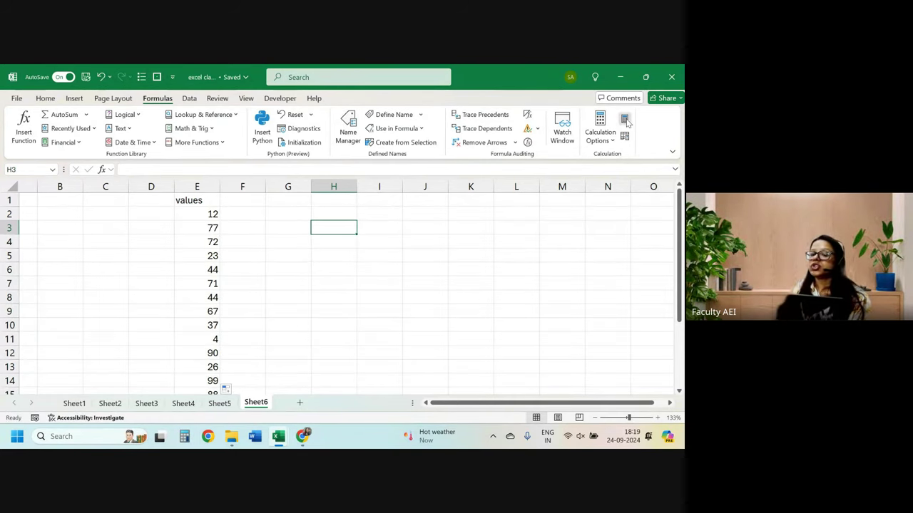
pyautogui.click(625, 121)
pyautogui.click(625, 122)
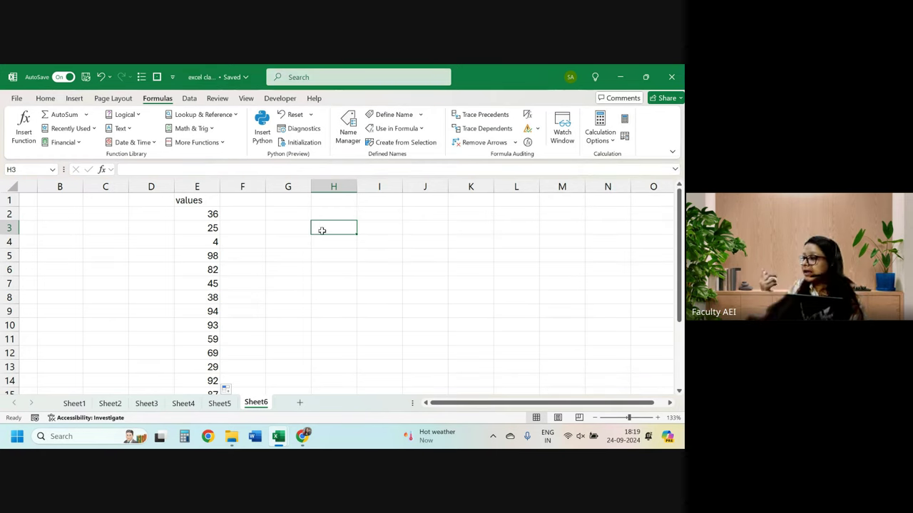
# Enter =9+8 in H3 to get 17, then select E2:E10 to see new values
pyautogui.write('=9+8')
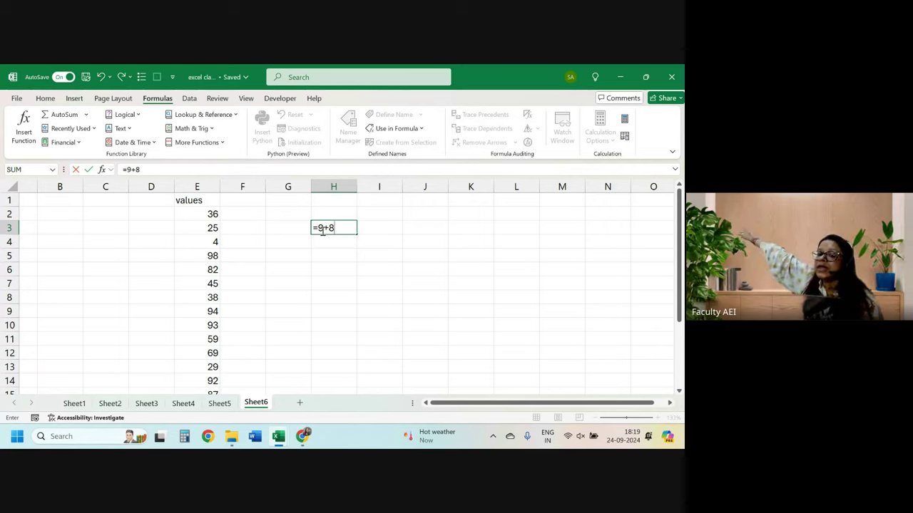
pyautogui.press('Return')
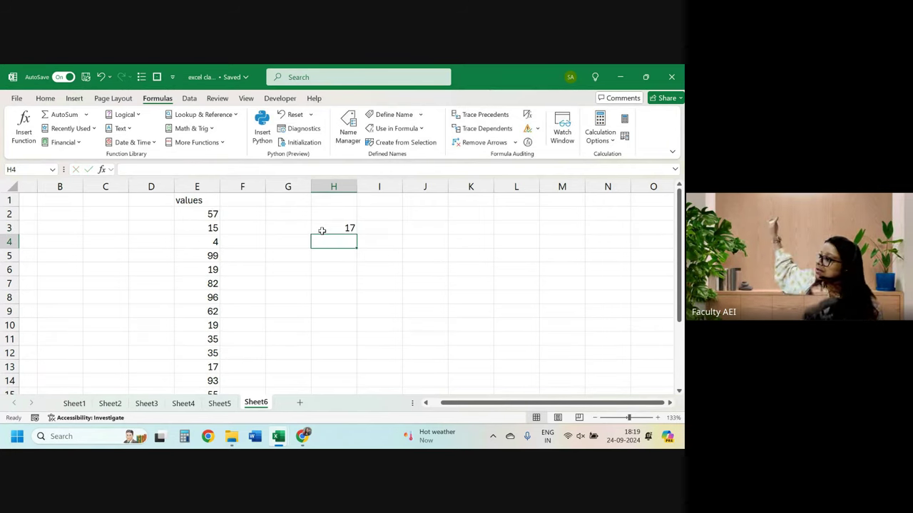
pyautogui.moveTo(185, 215); pyautogui.dragTo(219, 320)
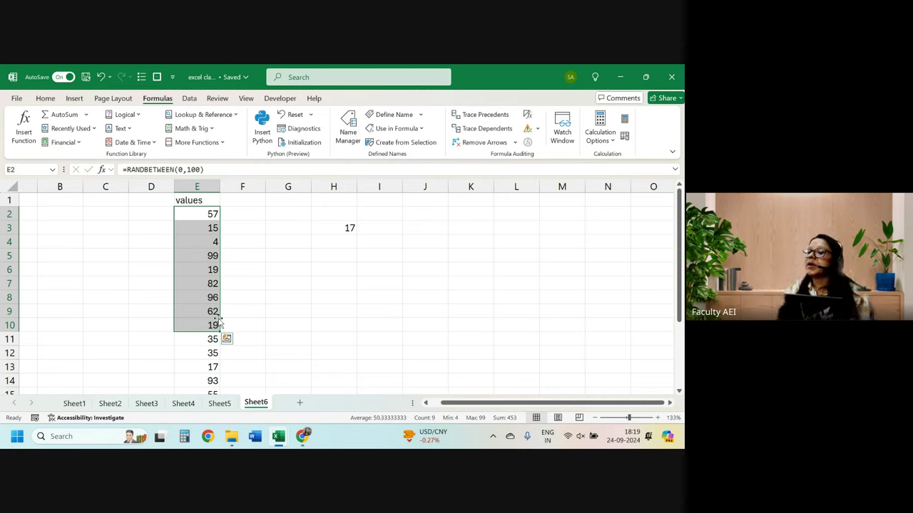
# Delete the 17 from H3 and select E2:E15 to see the recalculated numbers
pyautogui.click(599, 142)
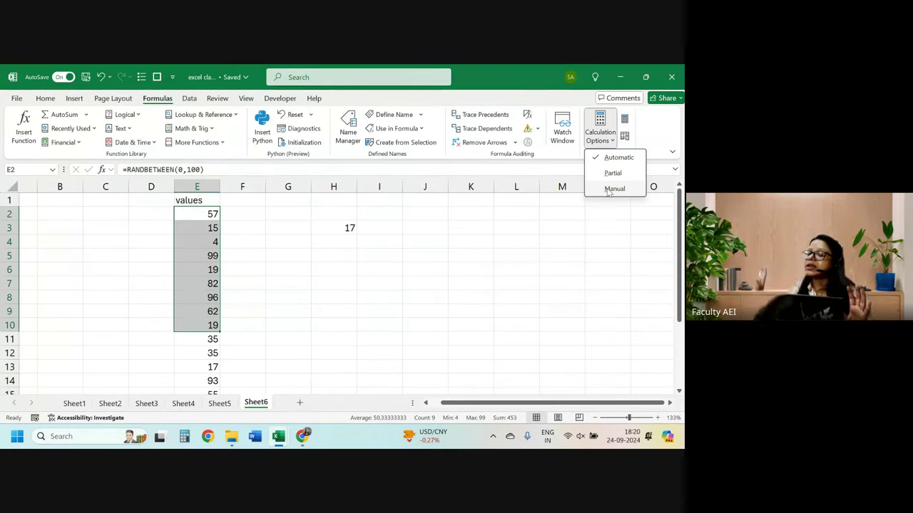
pyautogui.click(497, 215)
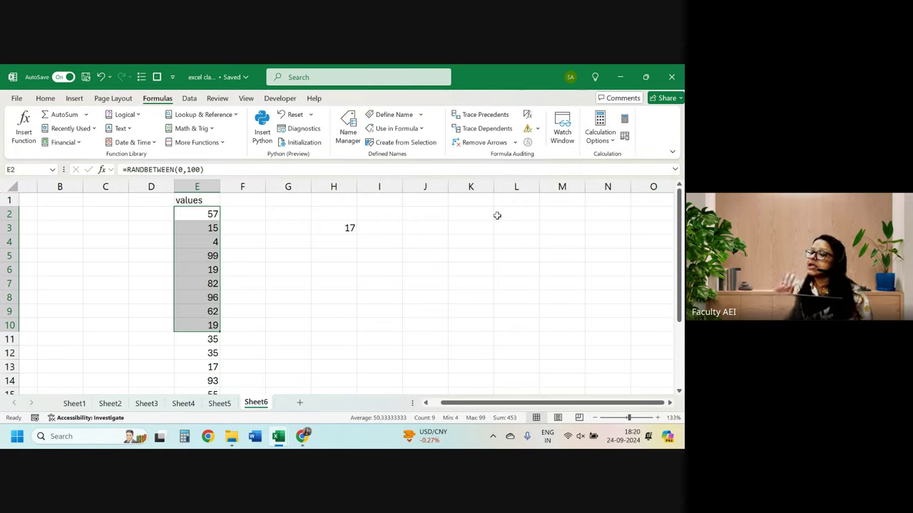
pyautogui.click(497, 215)
pyautogui.click(319, 224)
pyautogui.press('Delete')
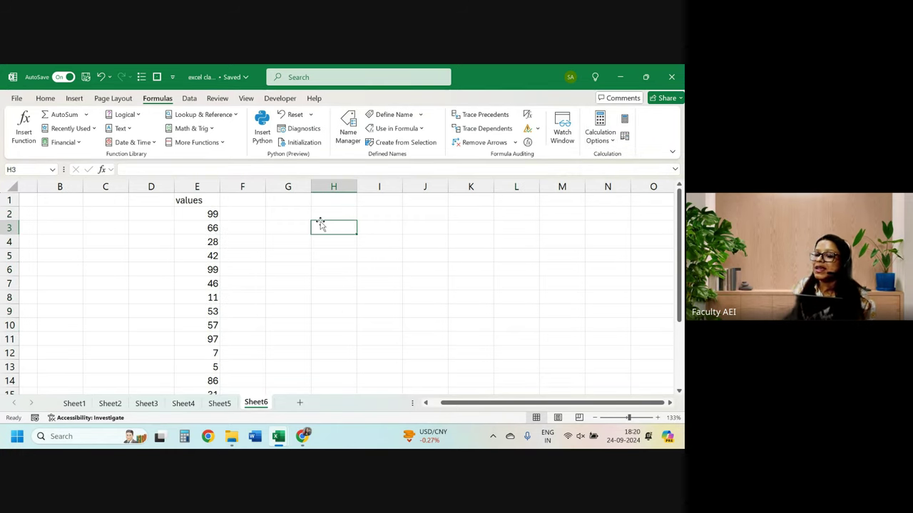
pyautogui.moveTo(207, 214); pyautogui.dragTo(205, 366)
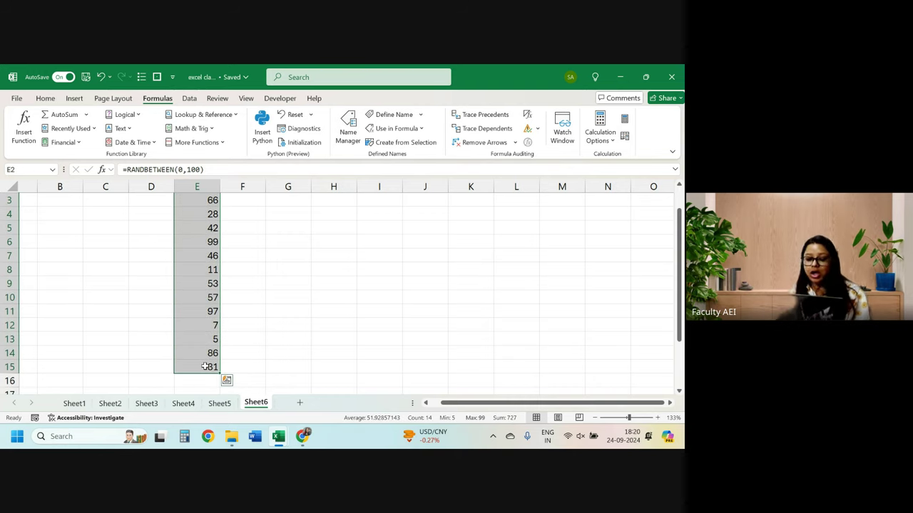
# Copy E2:E15 and paste them into F2 as values only, so they stay fixed
pyautogui.hotkey('ctrl', 'c')
pyautogui.scroll(1, 205, 366)
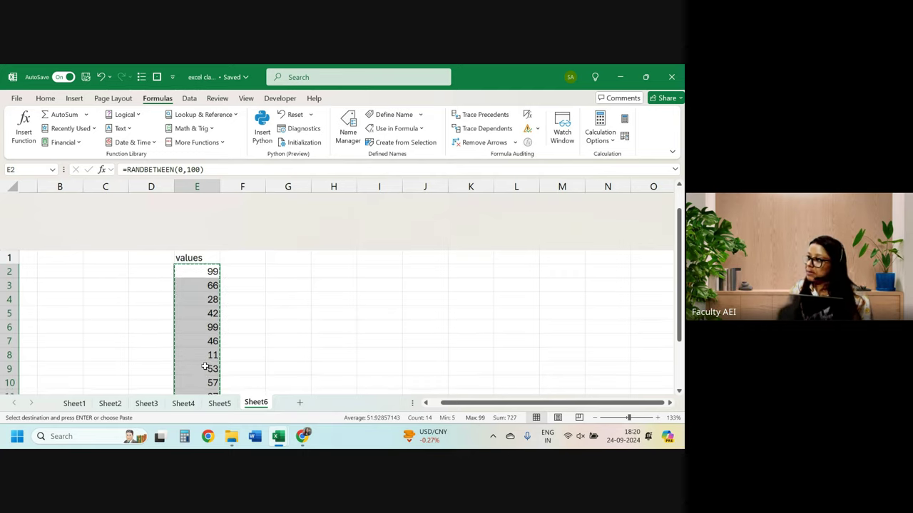
pyautogui.click(243, 215)
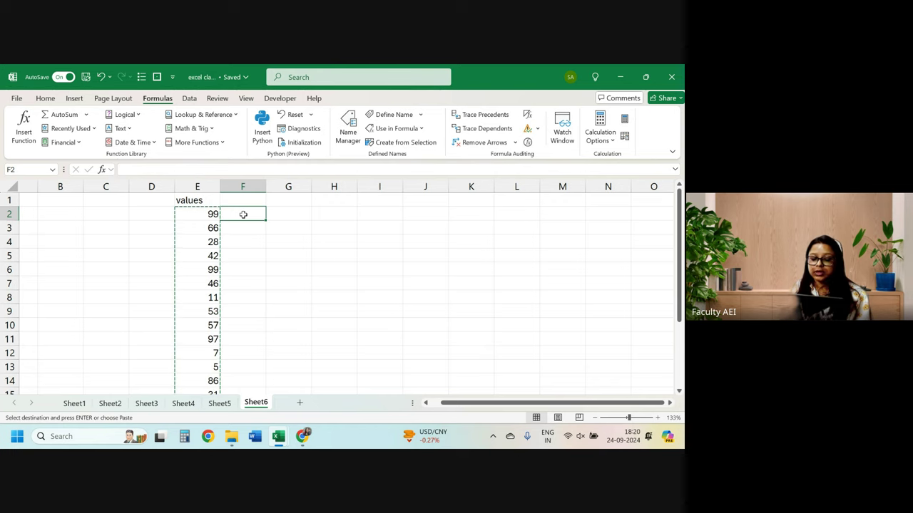
pyautogui.hotkey('ctrl', 'alt', 'v')
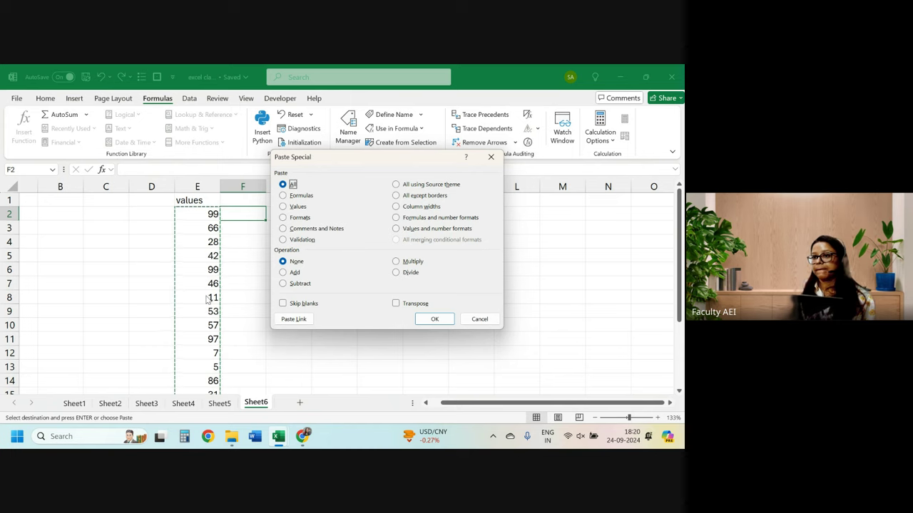
pyautogui.click(490, 322)
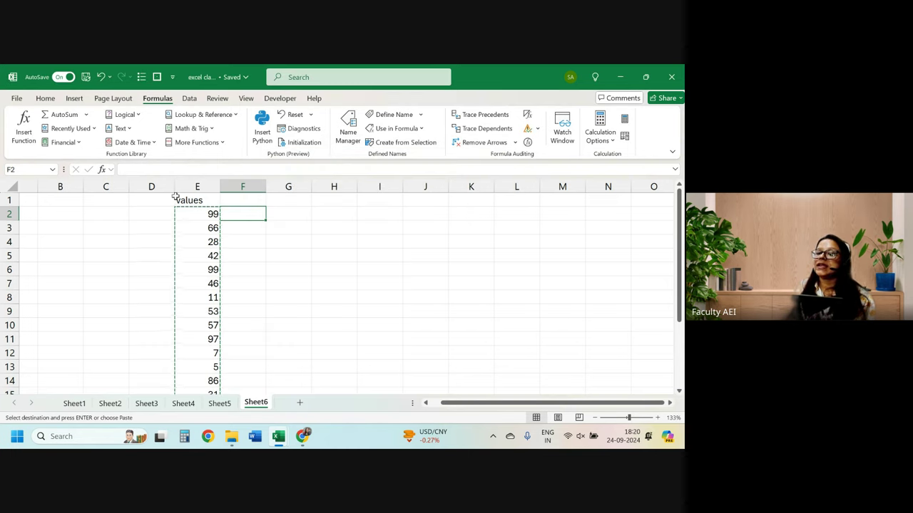
pyautogui.click(207, 219)
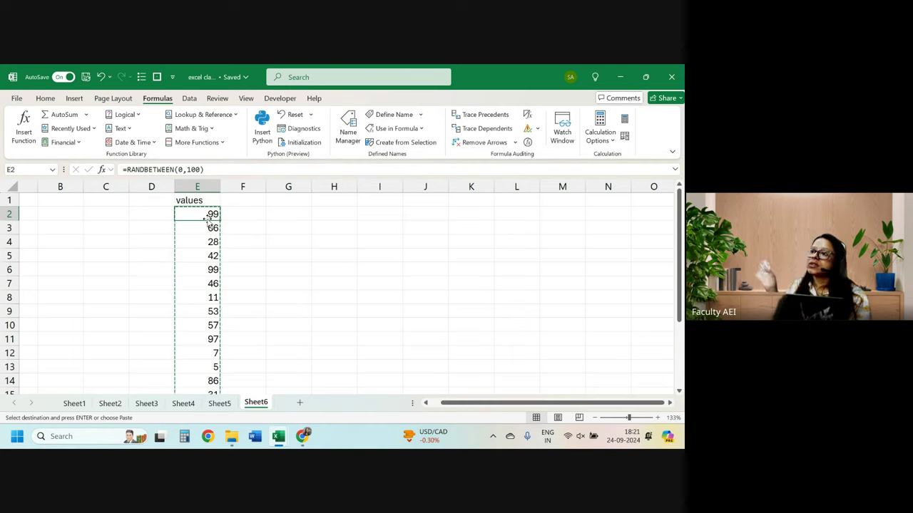
pyautogui.press('Right')
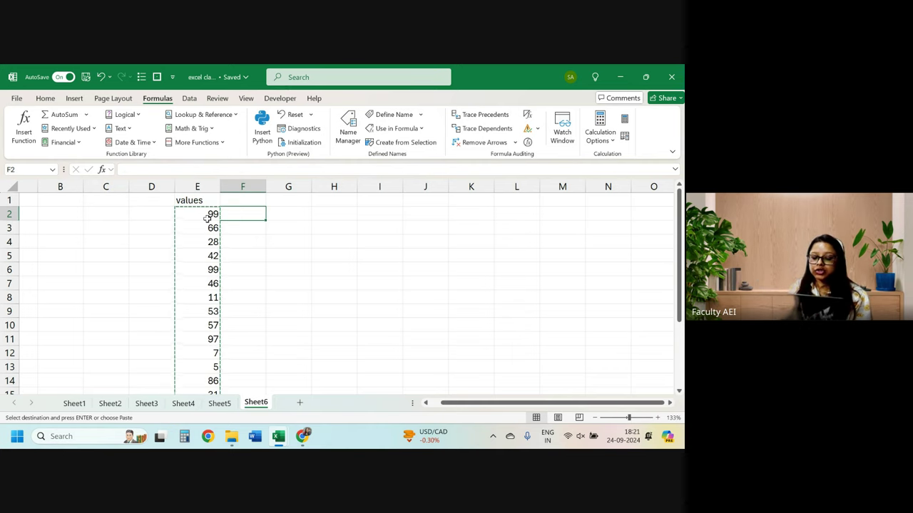
pyautogui.hotkey('ctrl', 'alt', 'v')
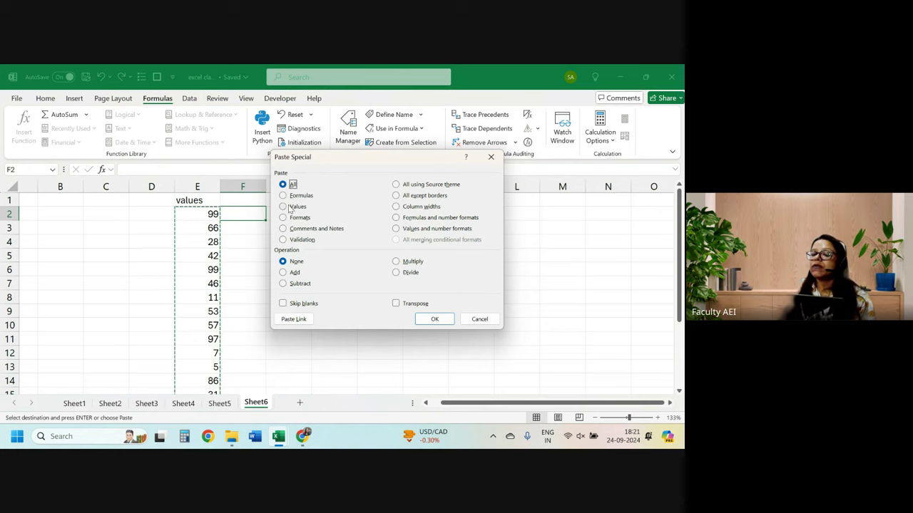
pyautogui.click(290, 207)
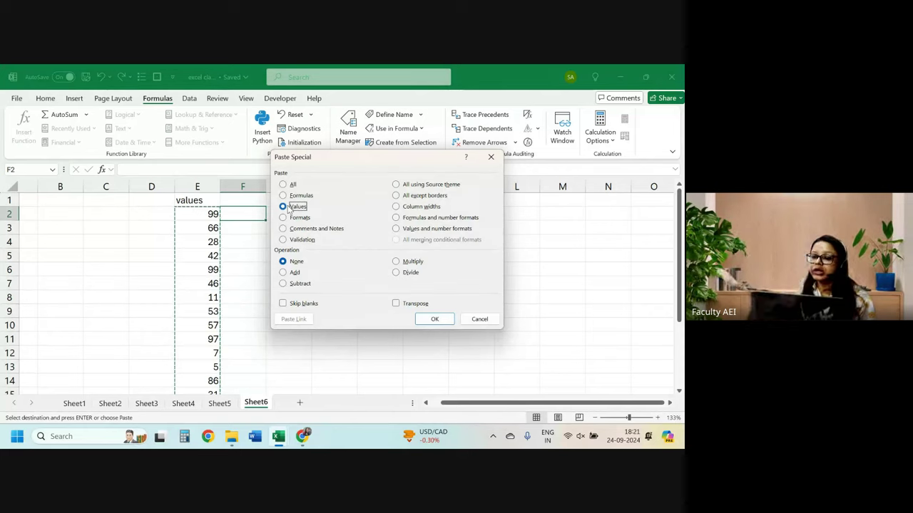
pyautogui.press('Return')
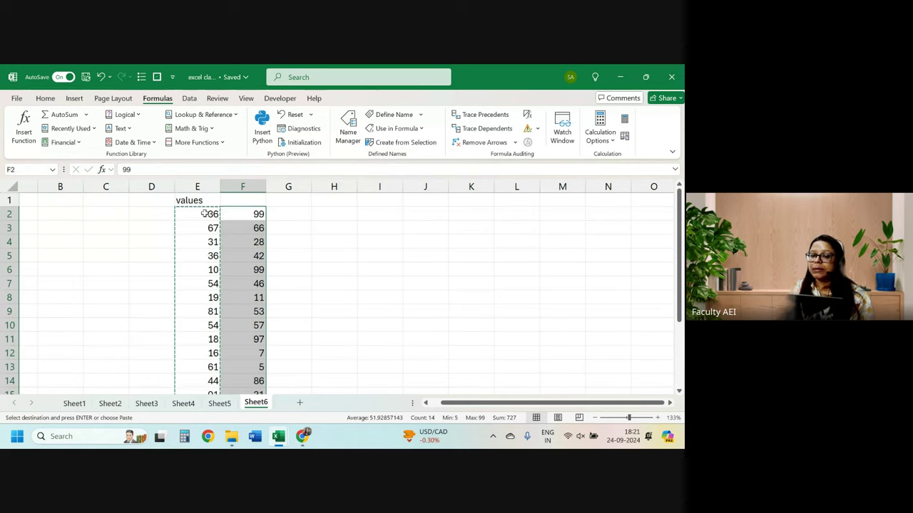
pyautogui.click(197, 185)
# Delete column E so the fixed values shift left, and re-enter the 'values' heading in E1
pyautogui.press('Escape')
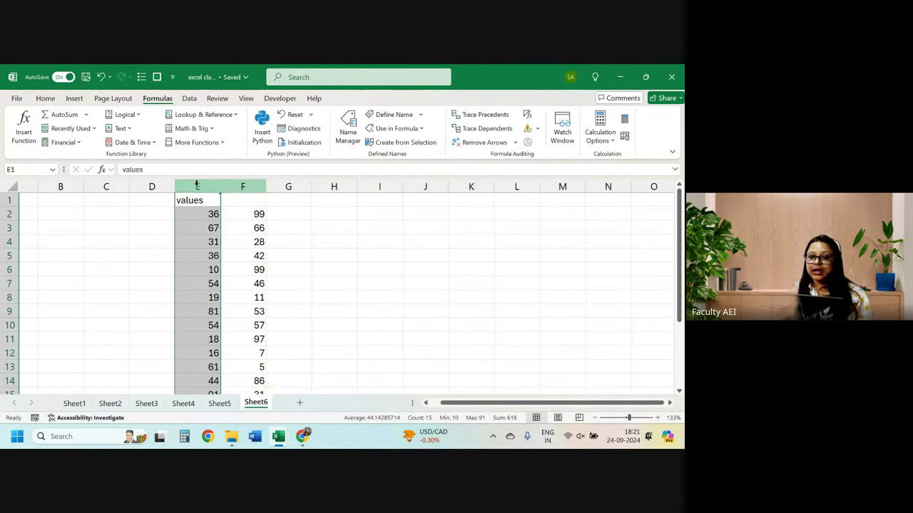
pyautogui.hotkey('ctrl', '-')
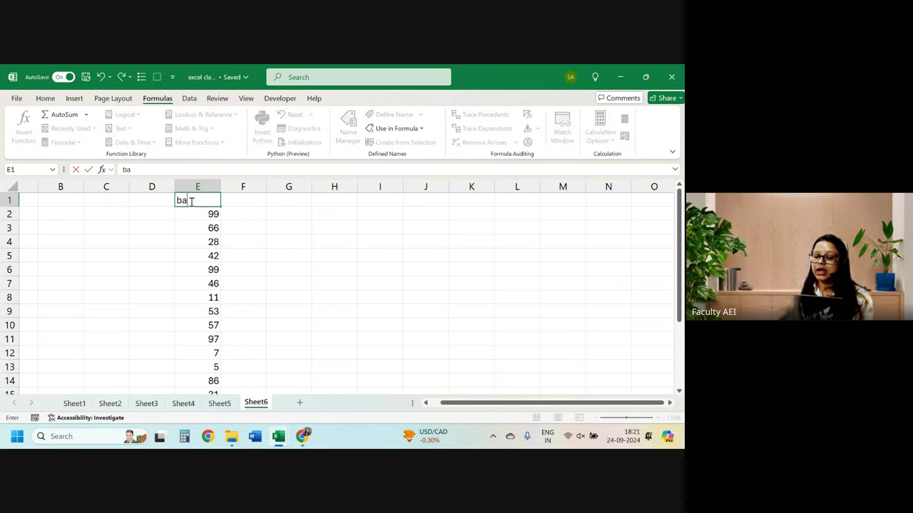
pyautogui.write('valu')
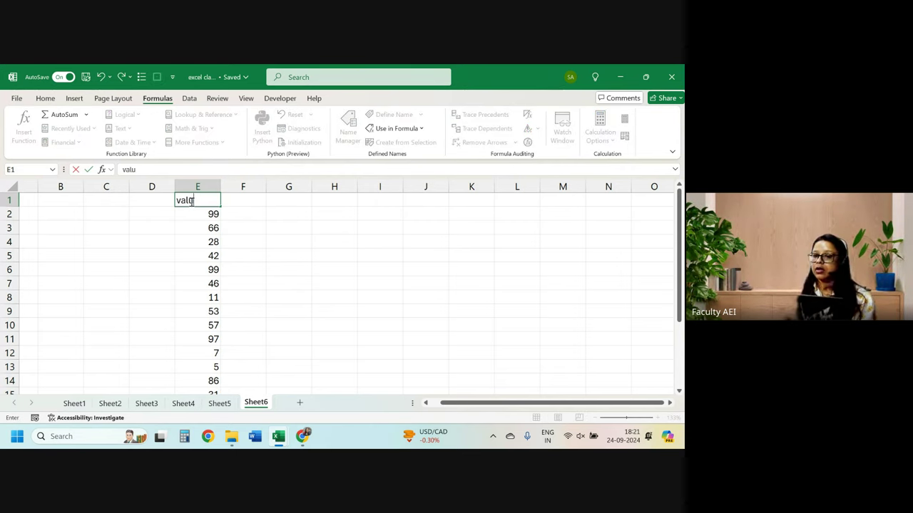
pyautogui.write('es')
pyautogui.press('Return')
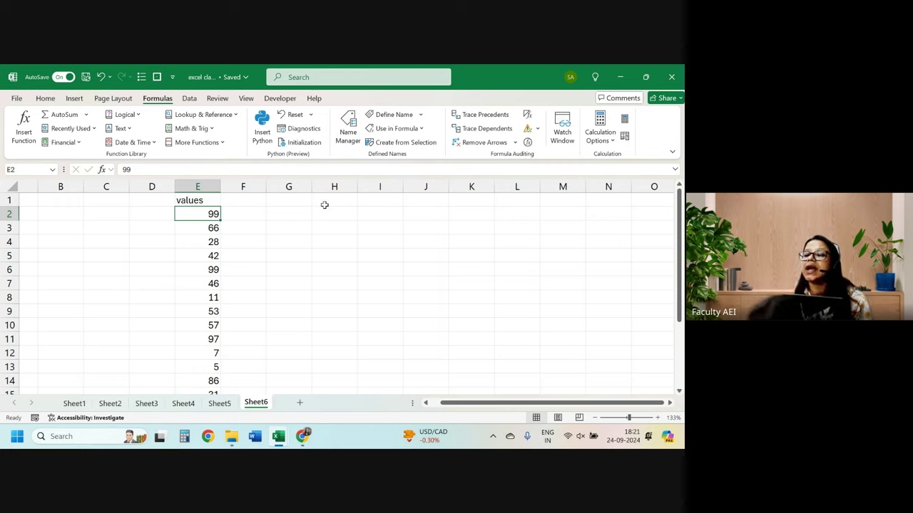
# Add a 'bins' heading in H1 followed by 0, 10 and 20 below it
pyautogui.click(321, 200)
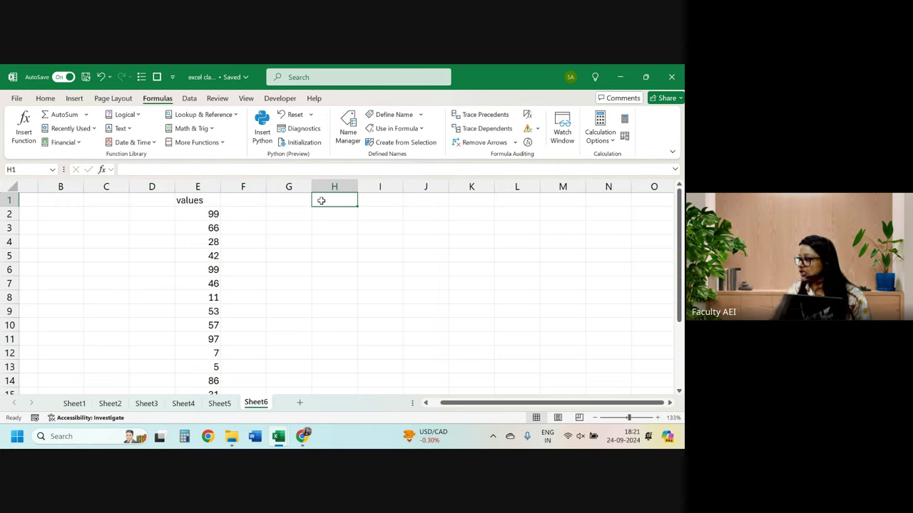
pyautogui.write('=bins')
pyautogui.press('Return')
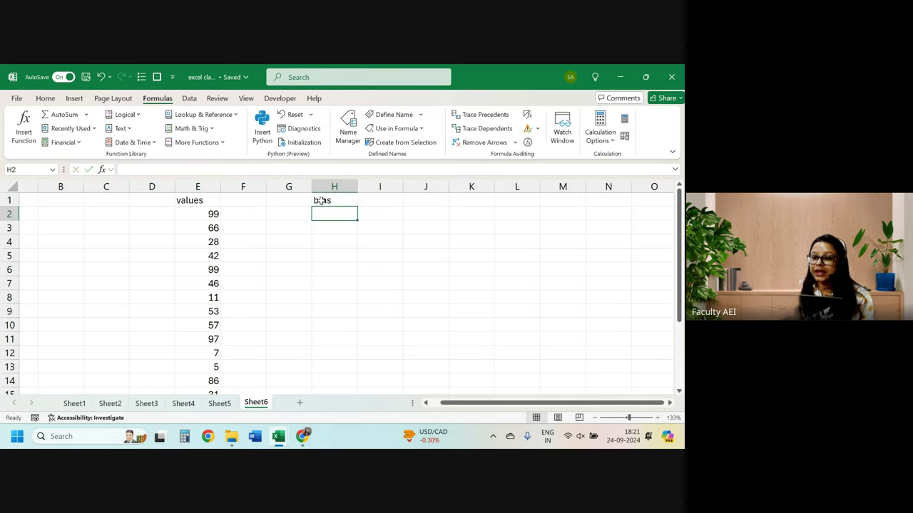
pyautogui.write('0')
pyautogui.press('Return')
pyautogui.write('10')
pyautogui.press('Return')
pyautogui.write('20')
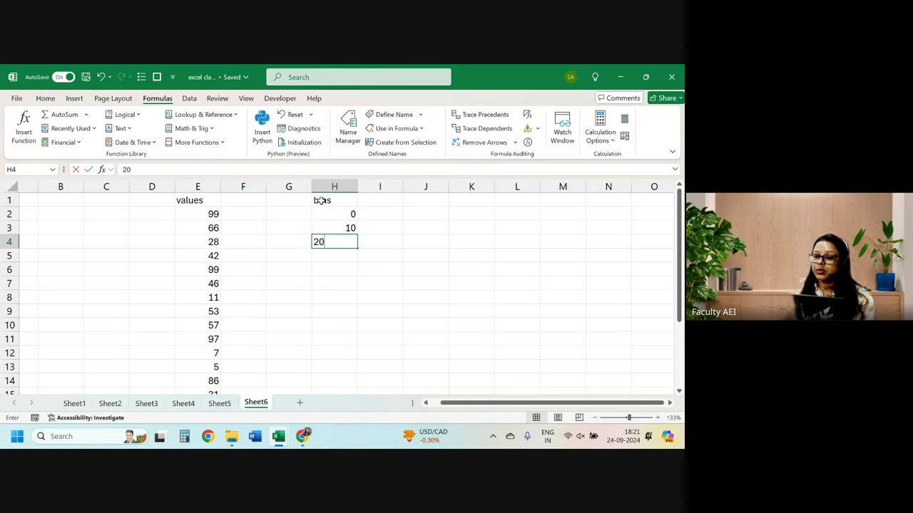
pyautogui.press('Return')
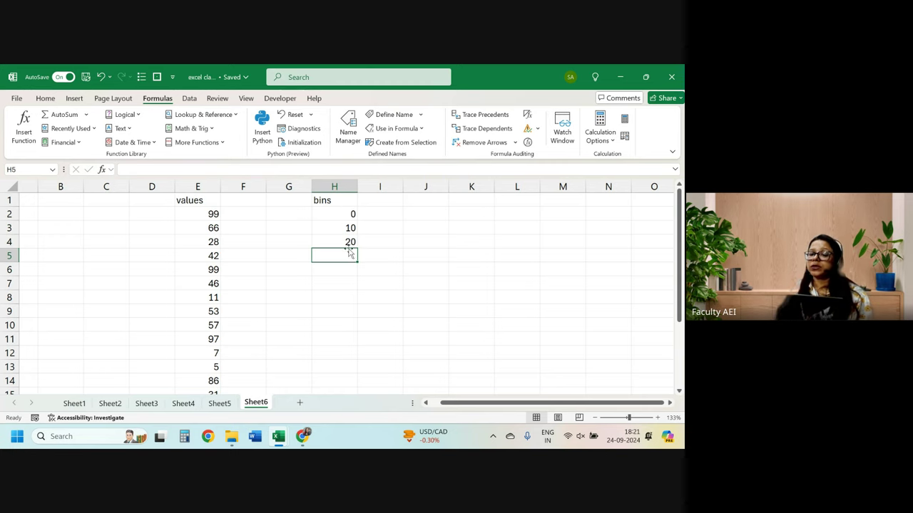
# Extend the bin series in steps of 10 down to 100 in H12
pyautogui.moveTo(341, 214); pyautogui.dragTo(339, 241)
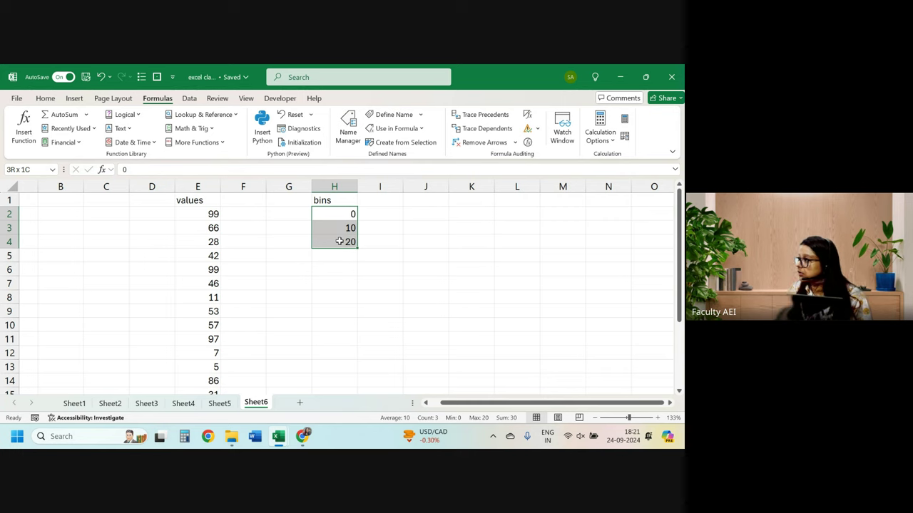
pyautogui.click(346, 258)
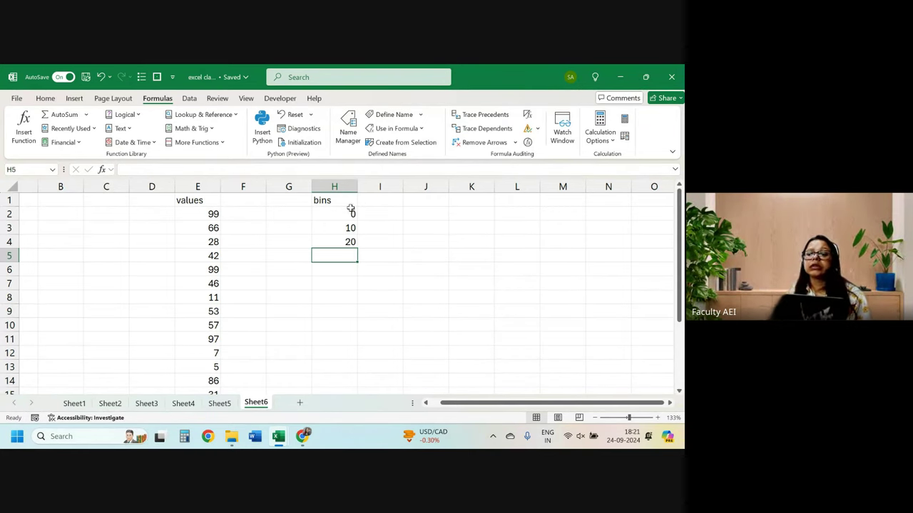
pyautogui.moveTo(351, 211); pyautogui.dragTo(342, 244)
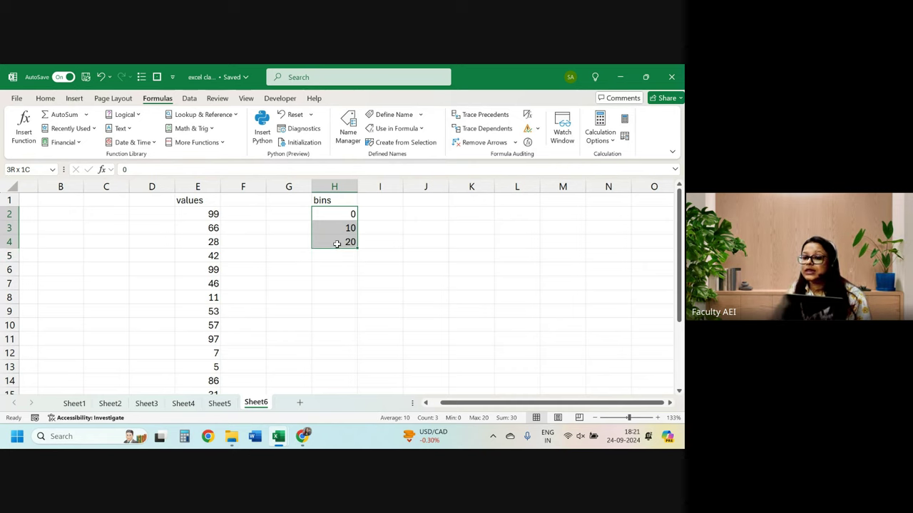
pyautogui.moveTo(358, 247); pyautogui.dragTo(353, 362)
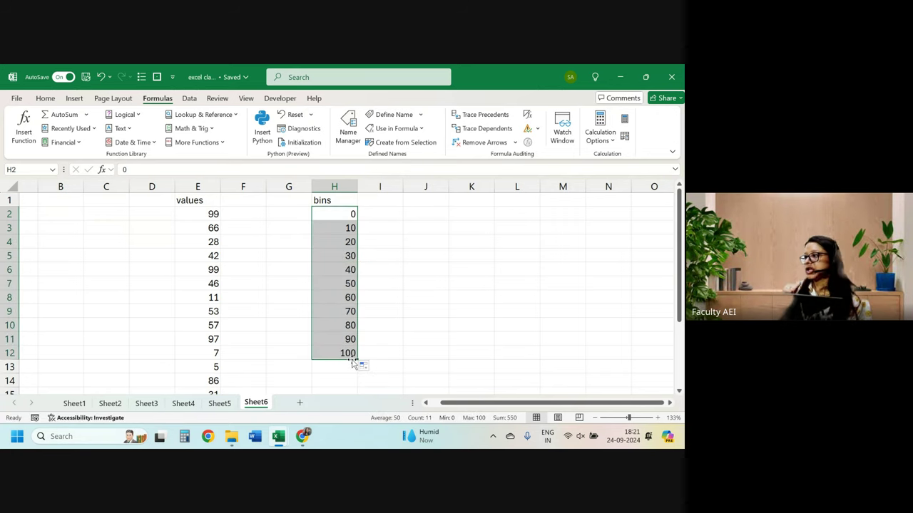
# Enter the heading 'count' in I1 beside the bins
pyautogui.click(379, 200)
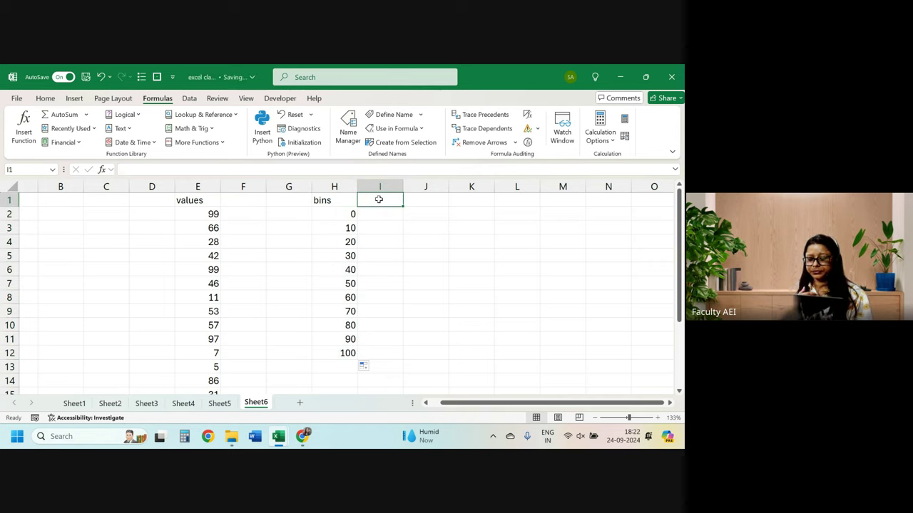
pyautogui.write('count')
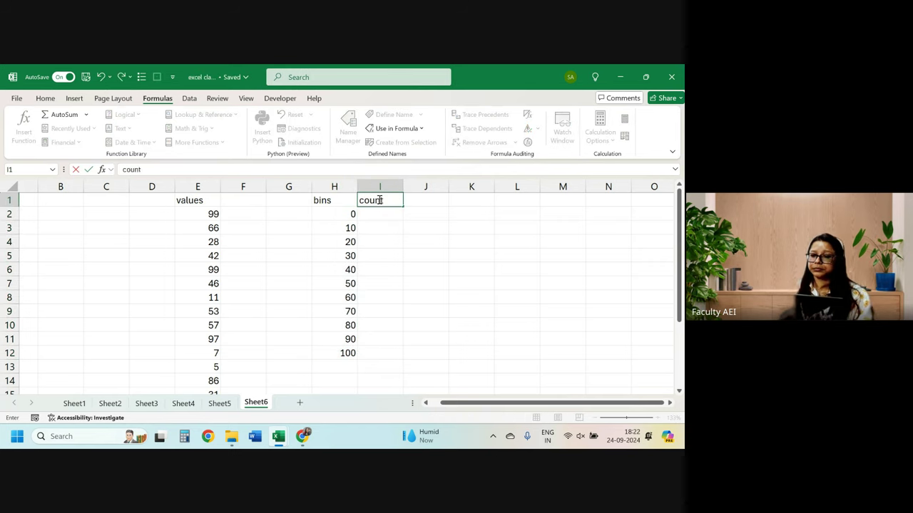
pyautogui.press('Return')
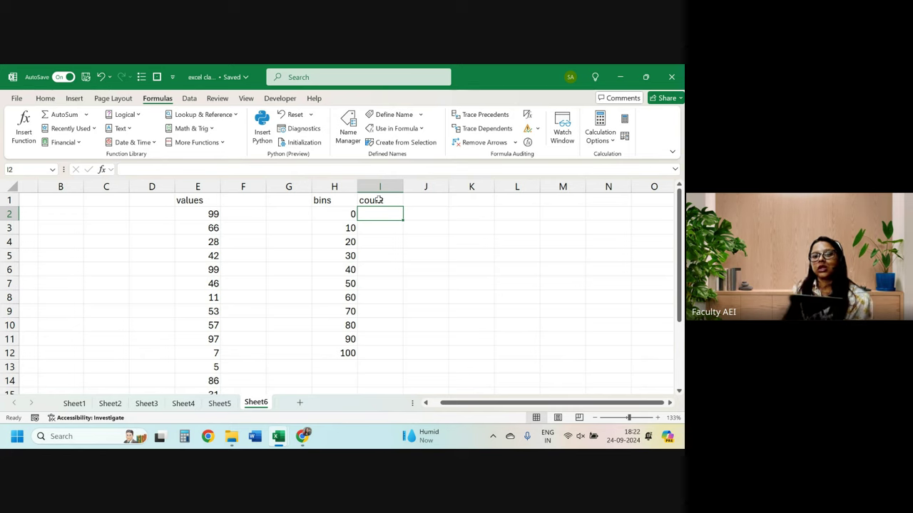
# Select the fixed values in column E to check them, then clear the selection
pyautogui.moveTo(209, 215); pyautogui.dragTo(212, 427)
pyautogui.scroll(2, 249, 267)
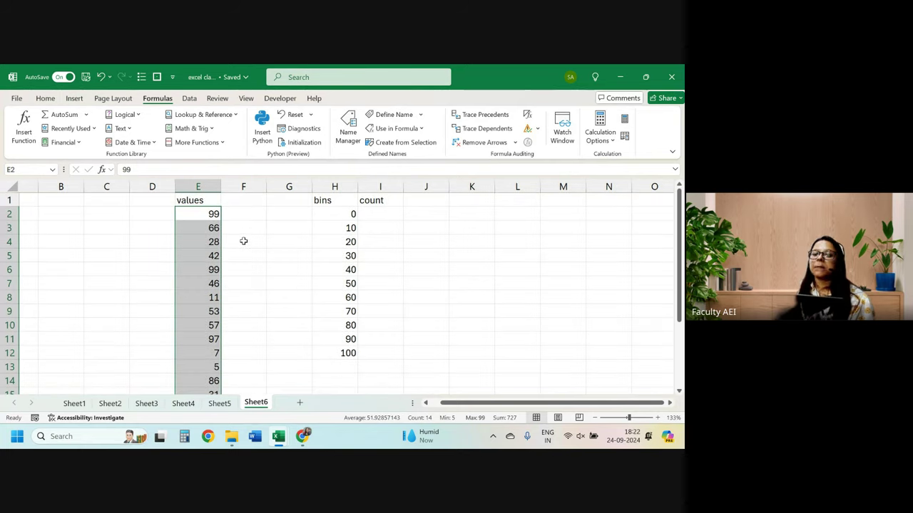
pyautogui.click(239, 213)
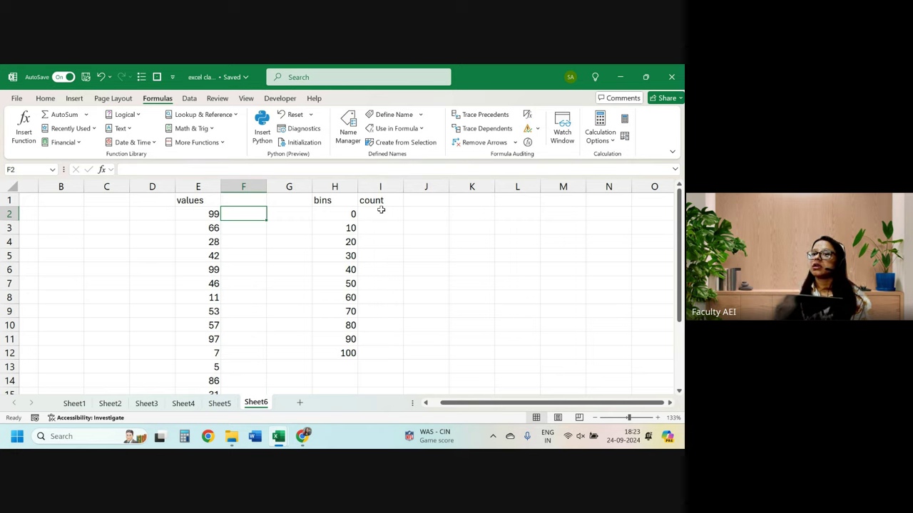
# Select the count cells I2:I12 and start a FREQUENCY formula
pyautogui.moveTo(381, 212); pyautogui.dragTo(373, 352)
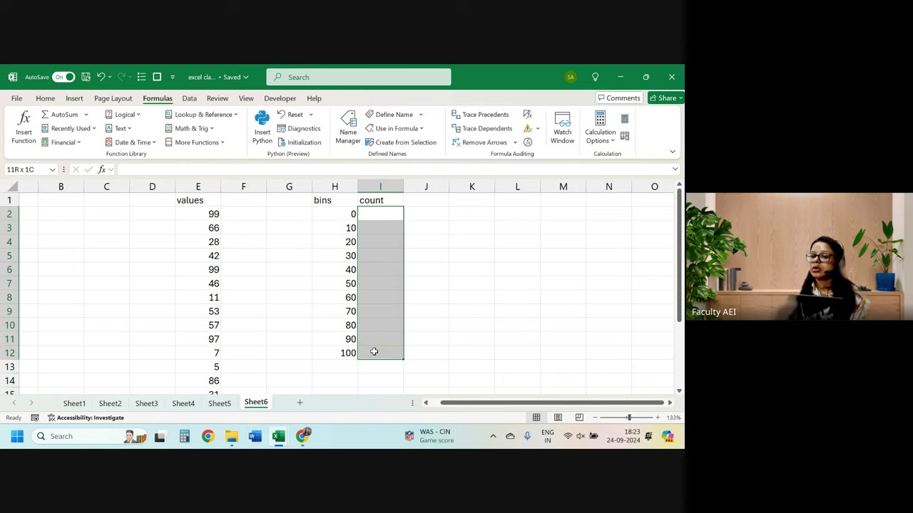
pyautogui.moveTo(373, 353); pyautogui.dragTo(373, 353)
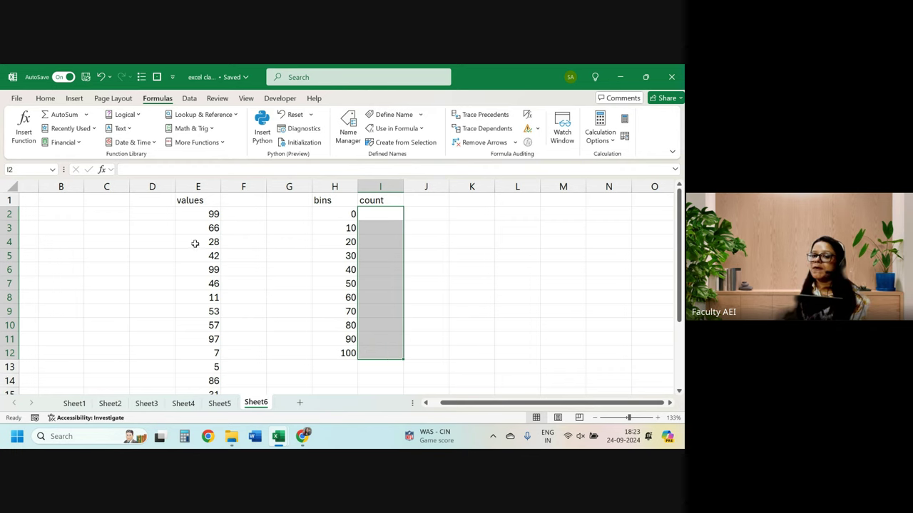
pyautogui.click(141, 170)
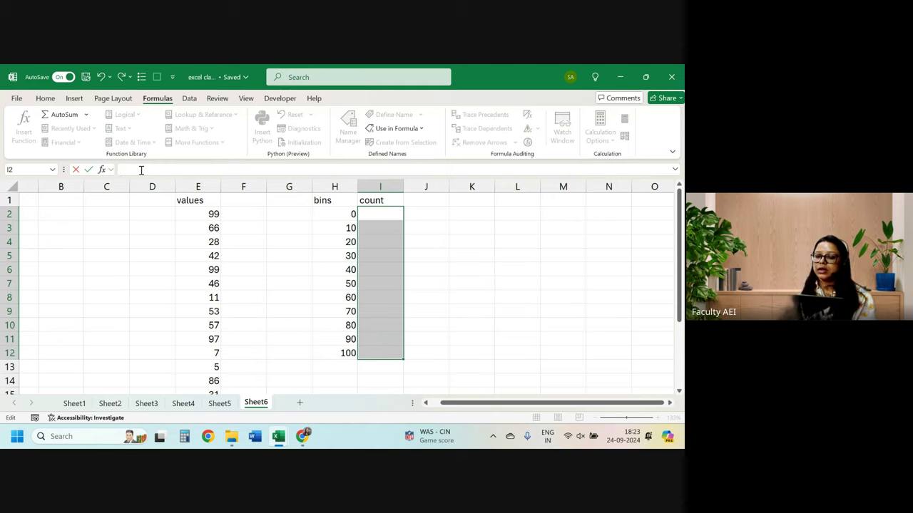
pyautogui.write('=fre')
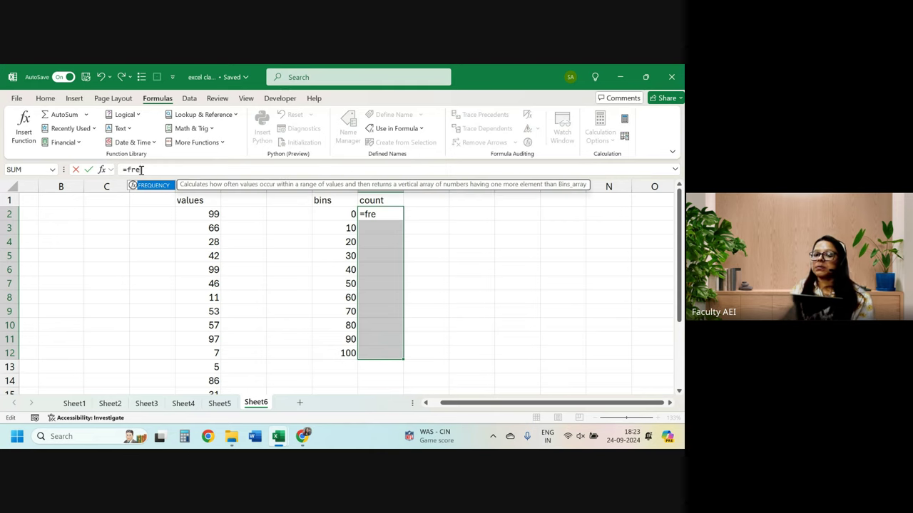
pyautogui.press('Tab')
# Complete =FREQUENCY(E2:E15,H2:H12) and enter it as an array formula with Ctrl+Shift+Enter
pyautogui.click(210, 213)
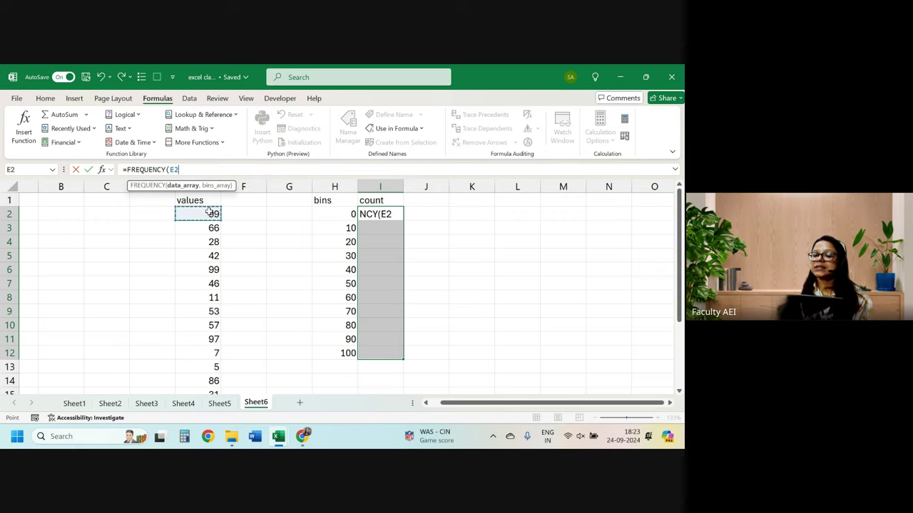
pyautogui.hotkey('ctrl', 'shift', 'Down')
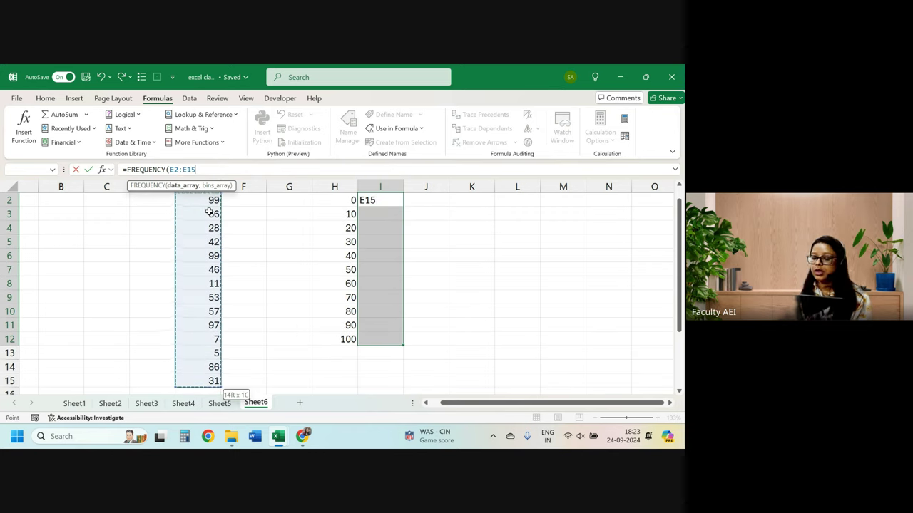
pyautogui.write(',')
pyautogui.scroll(1, 275, 238)
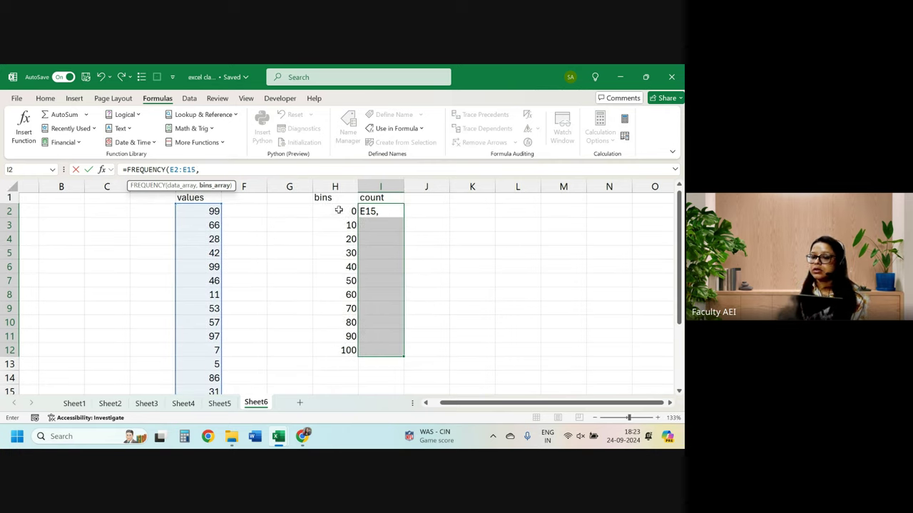
pyautogui.moveTo(340, 209); pyautogui.dragTo(348, 348)
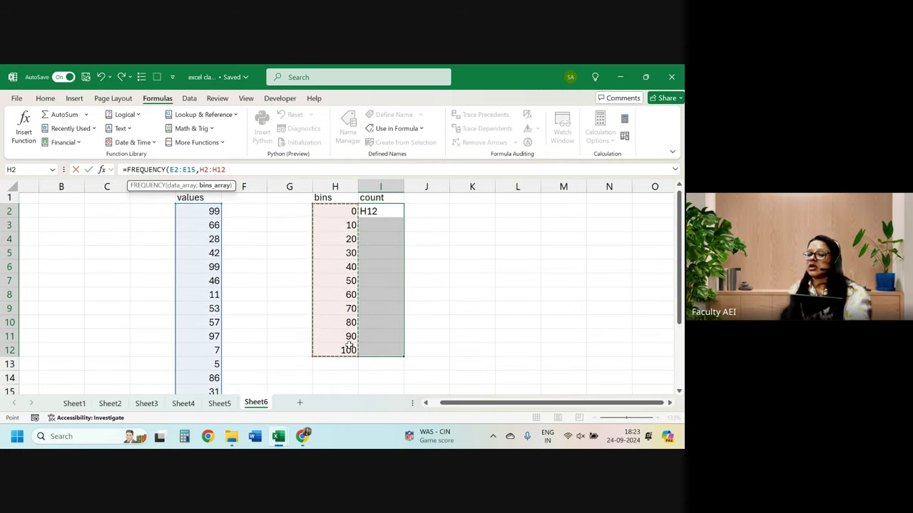
pyautogui.write(')')
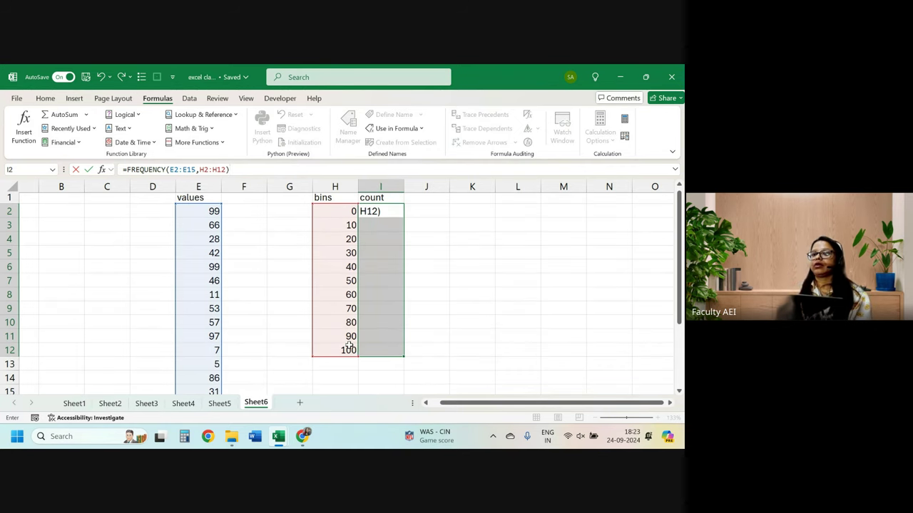
pyautogui.hotkey('ctrl', 'shift', 'Return')
pyautogui.click(468, 281)
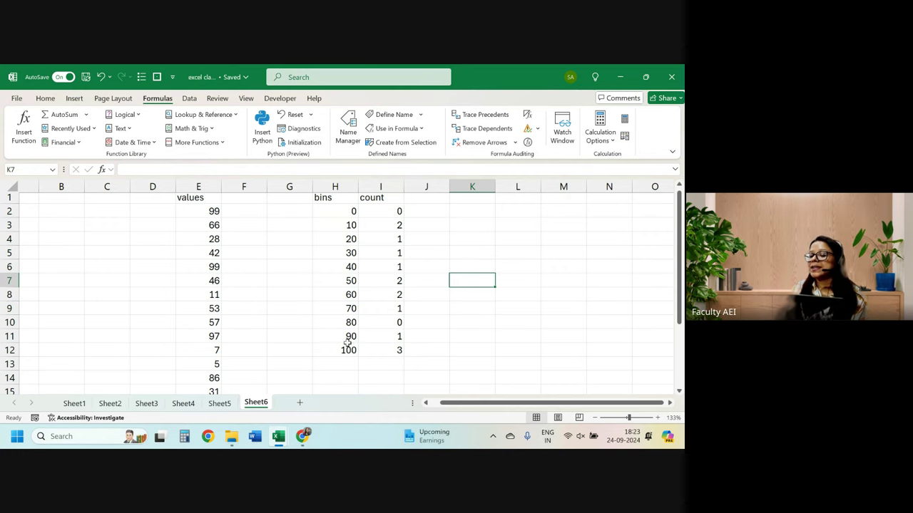
pyautogui.click(396, 351)
pyautogui.click(195, 211)
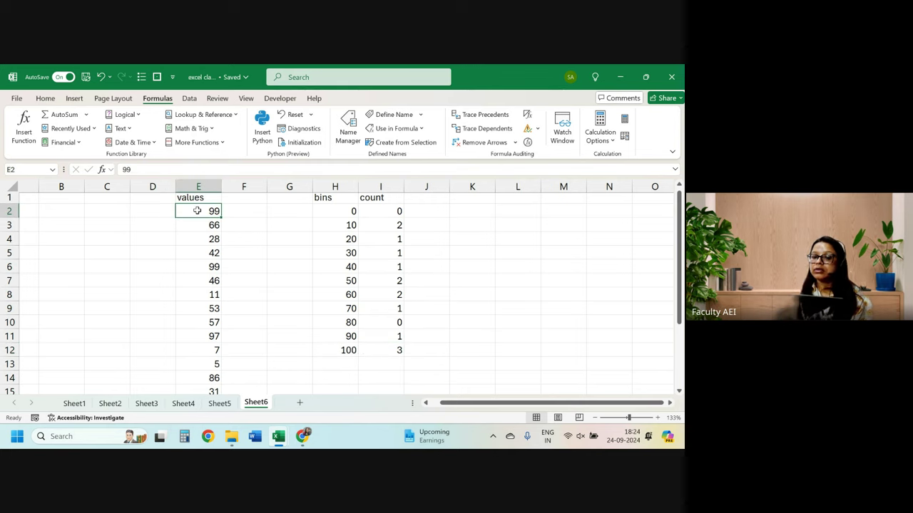
pyautogui.click(207, 269)
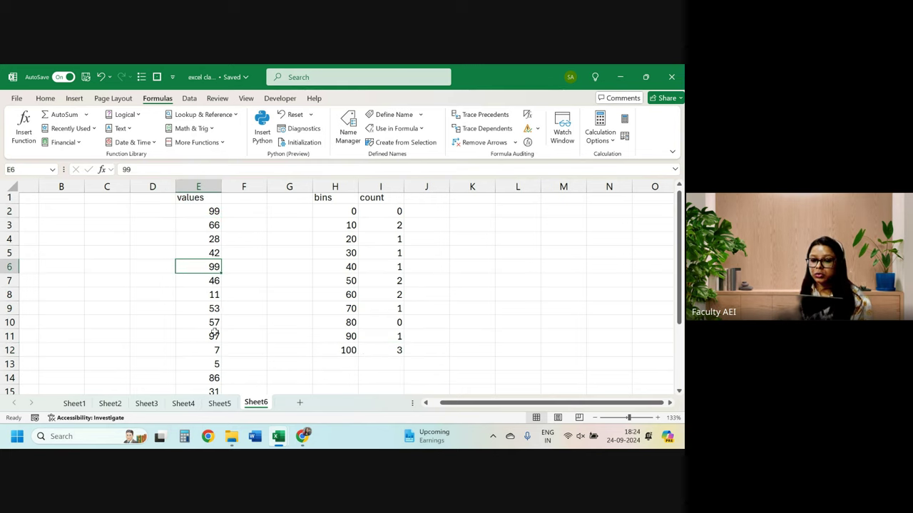
pyautogui.click(214, 335)
pyautogui.scroll(-1, 214, 340)
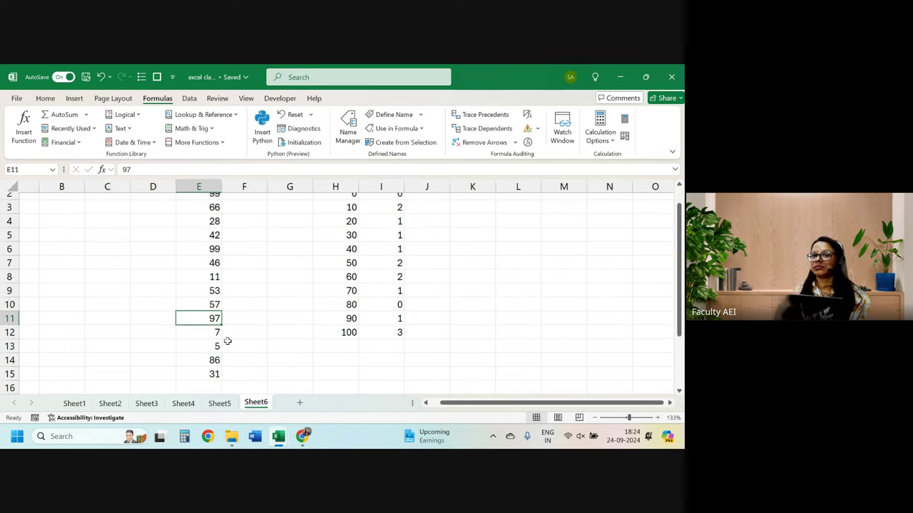
pyautogui.scroll(1, 242, 341)
pyautogui.scroll(-1, 261, 340)
pyautogui.moveTo(397, 352); pyautogui.dragTo(390, 214)
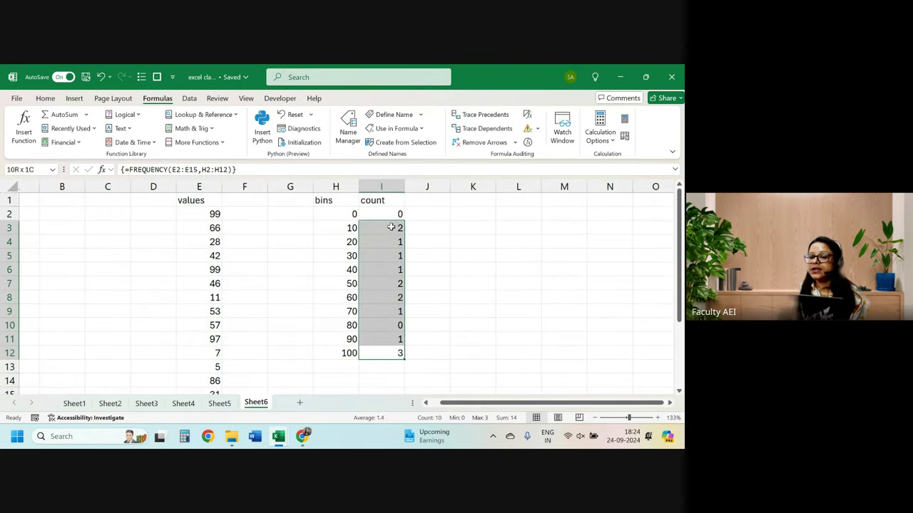
pyautogui.scroll(-1, 185, 367)
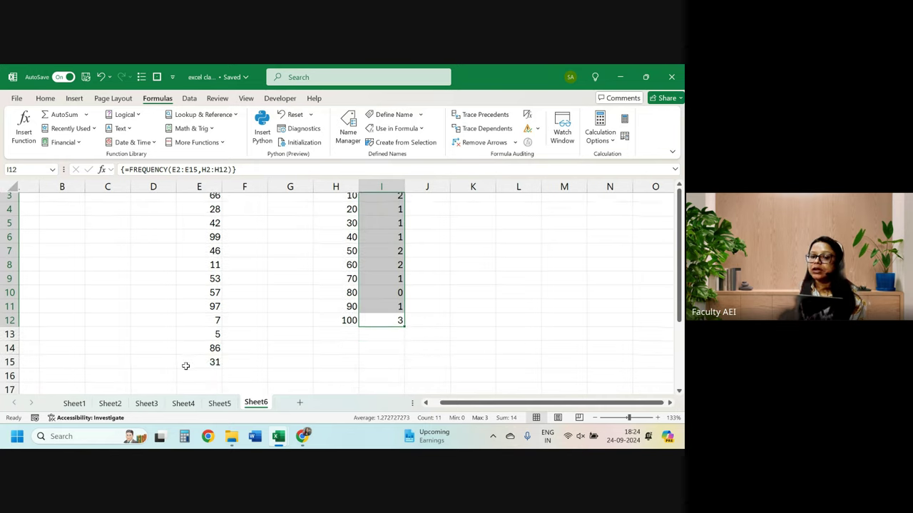
pyautogui.moveTo(202, 364)
pyautogui.mouseDown()
pyautogui.moveTo(212, 186)
pyautogui.moveTo(199, 216)
pyautogui.mouseUp()
pyautogui.moveTo(410, 245); pyautogui.dragTo(375, 223)
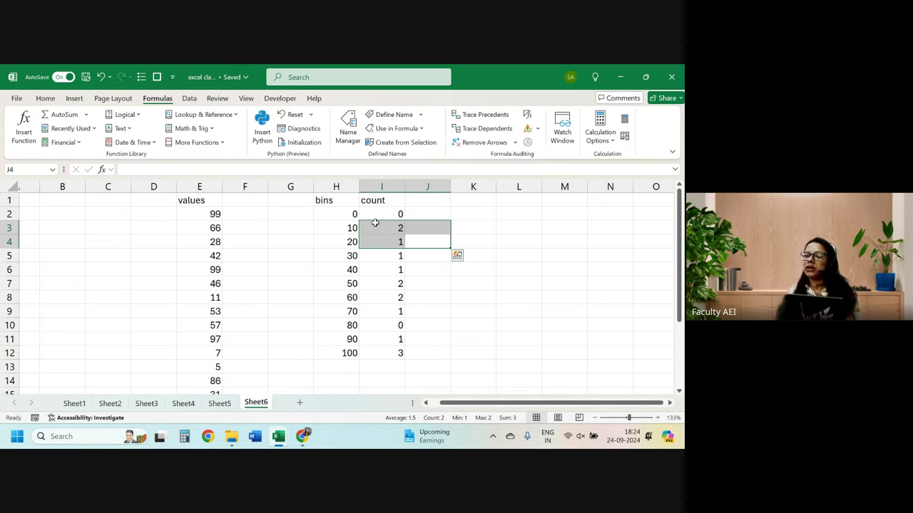
pyautogui.moveTo(382, 214); pyautogui.dragTo(386, 356)
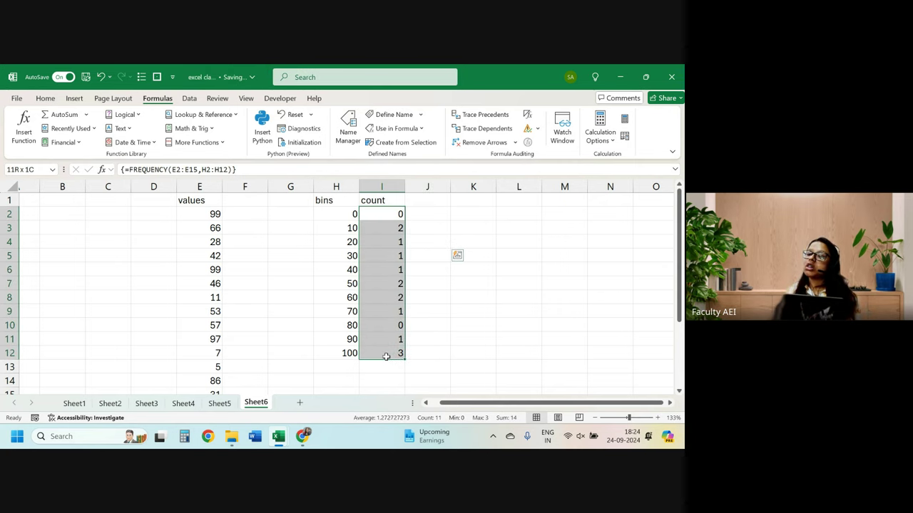